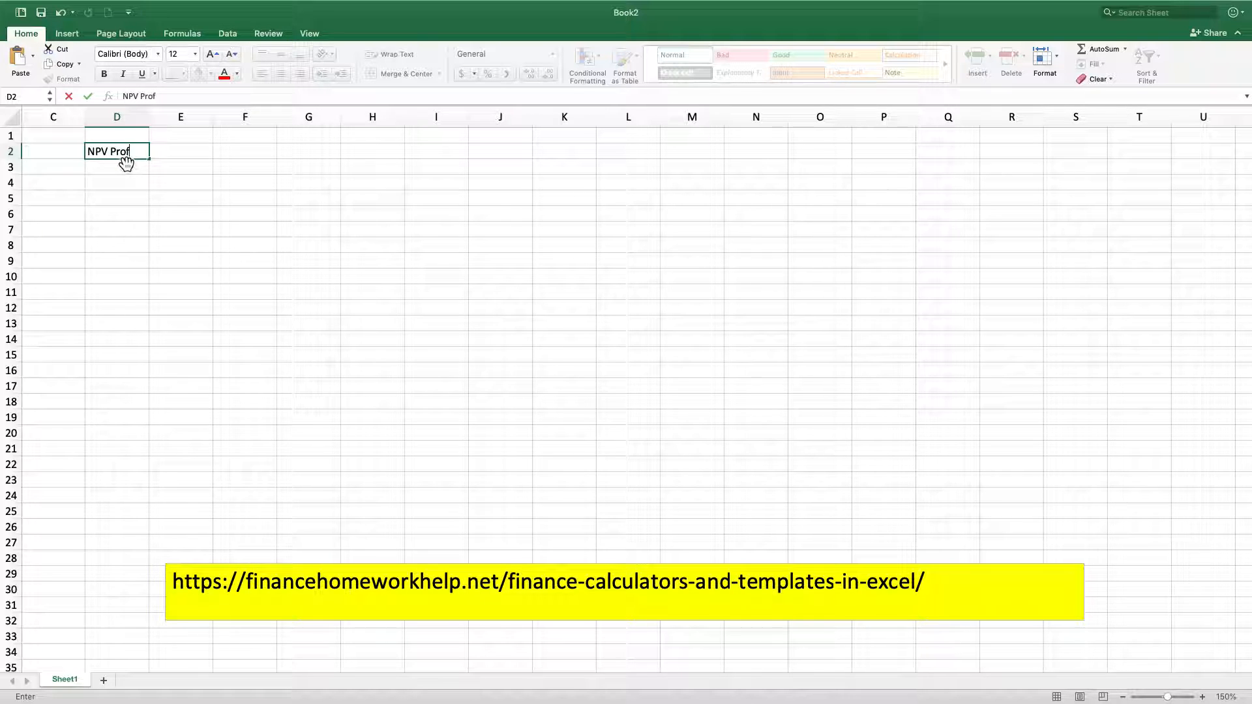
Enter the title "NPV Profile" in D2 and merge and center it across D2:E2
key("Tab")
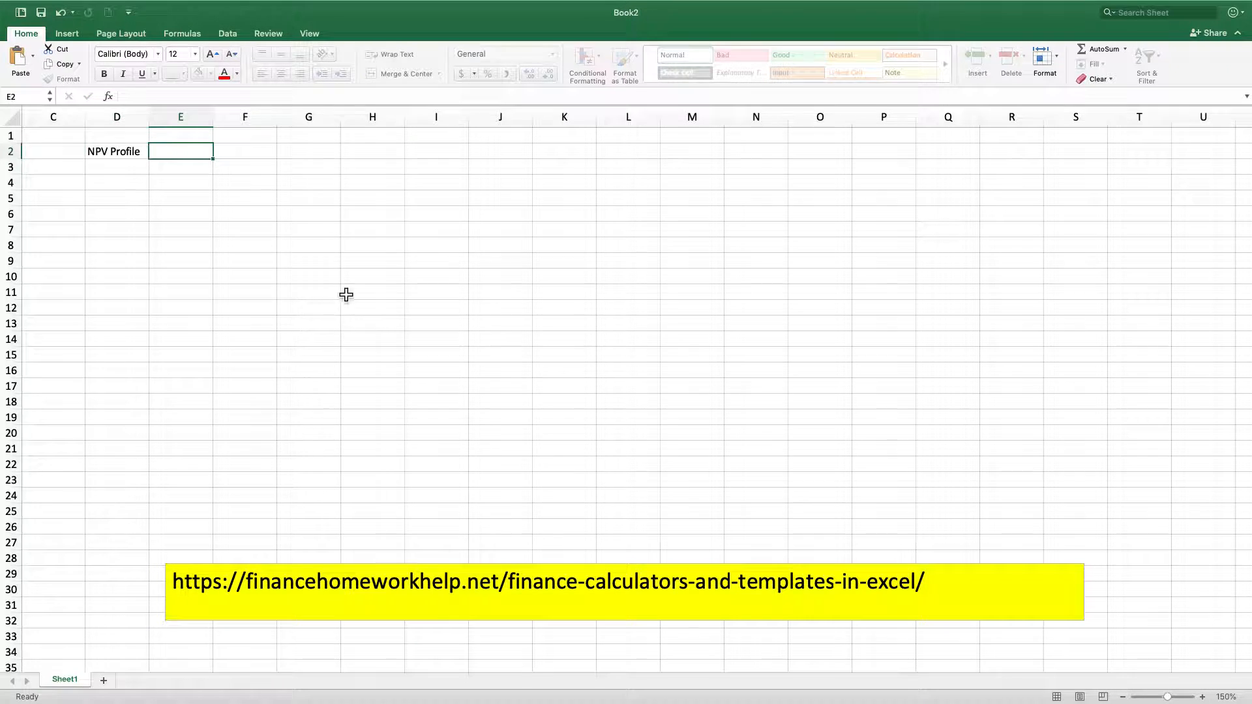
left_click(128, 154)
left_click_drag(129, 154, 182, 154)
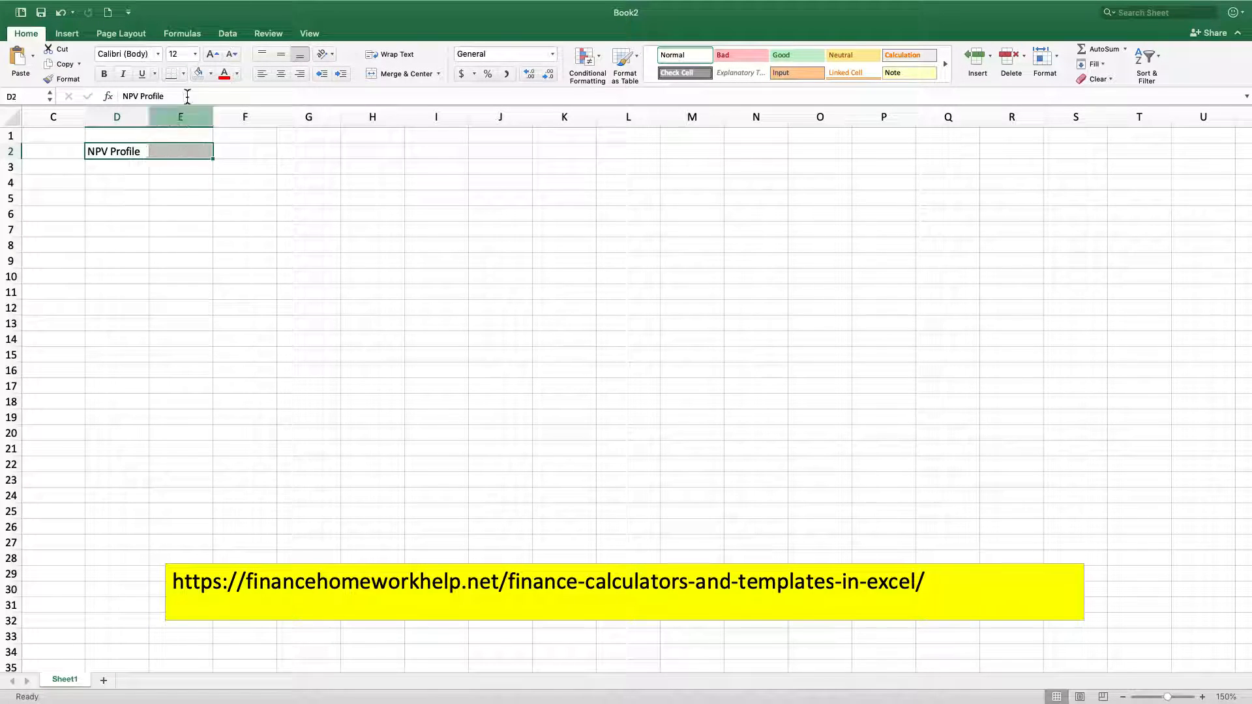
left_click(410, 76)
left_click(133, 170)
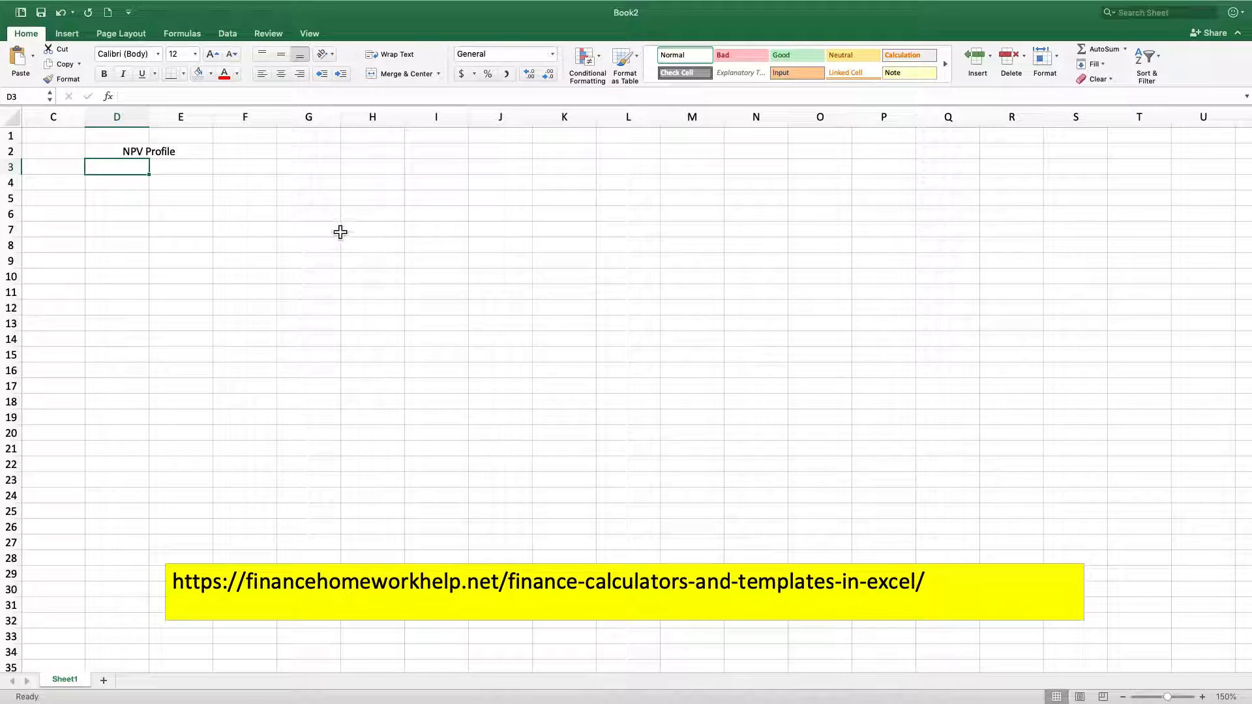
Unmerge the NPV Profile title and merge and center it across D2:F2 instead
left_click_drag(319, 215, 309, 199)
left_click_drag(171, 157, 173, 161)
left_click(186, 153)
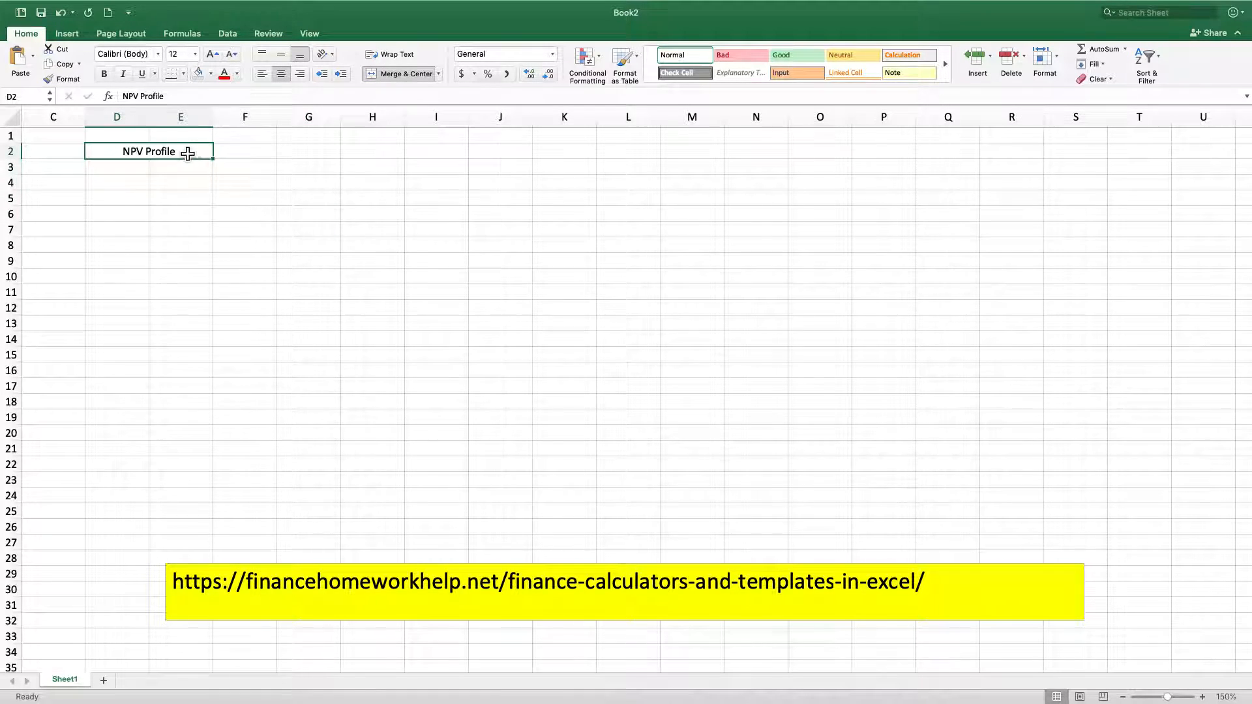
left_click(386, 74)
left_click(234, 168)
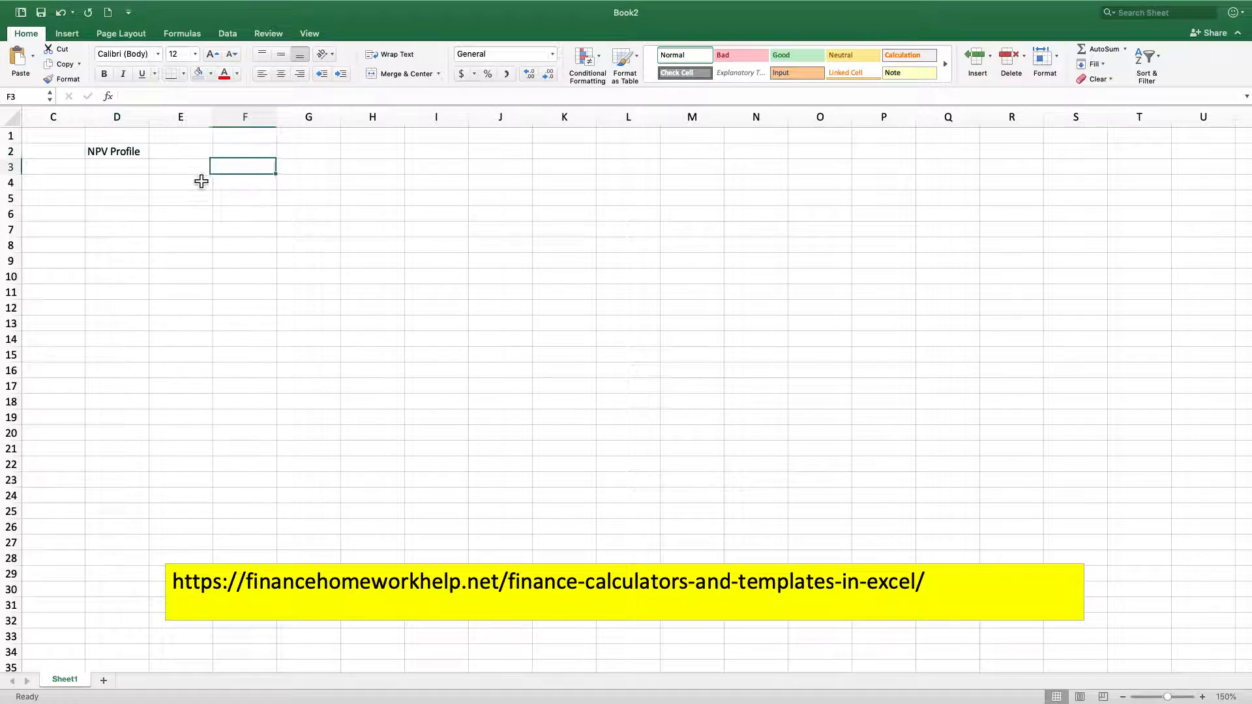
left_click_drag(114, 154, 232, 154)
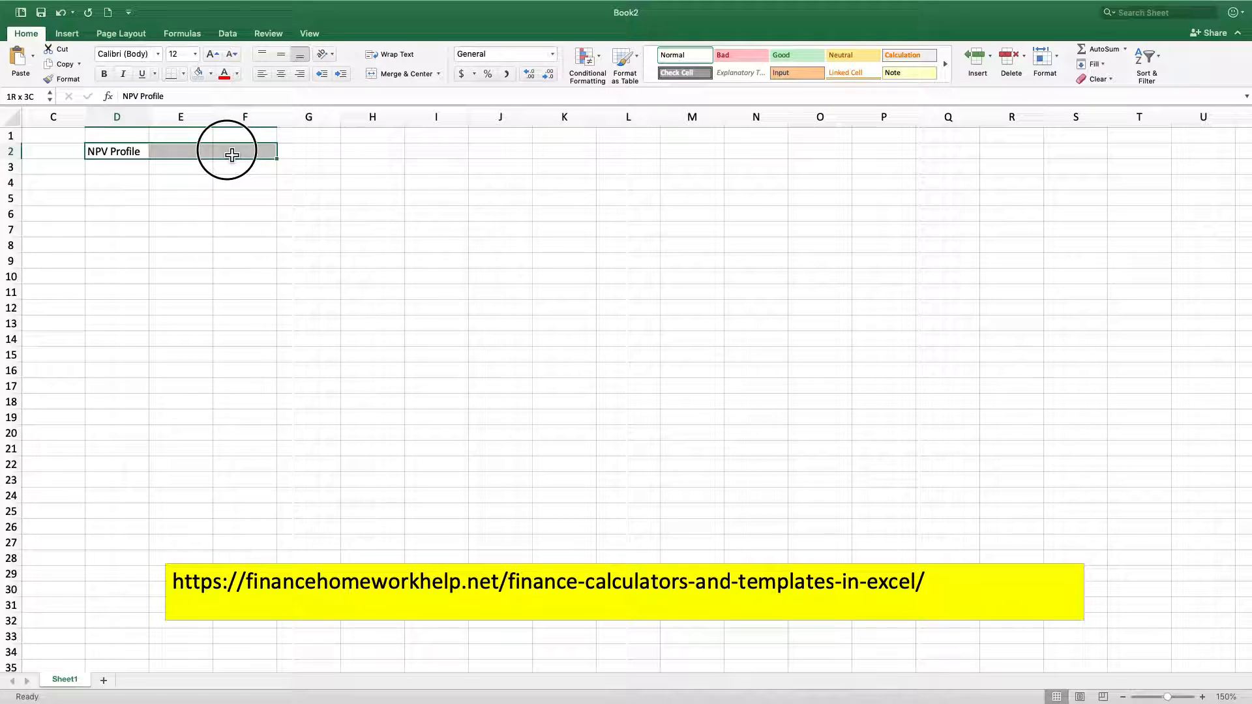
left_click(401, 73)
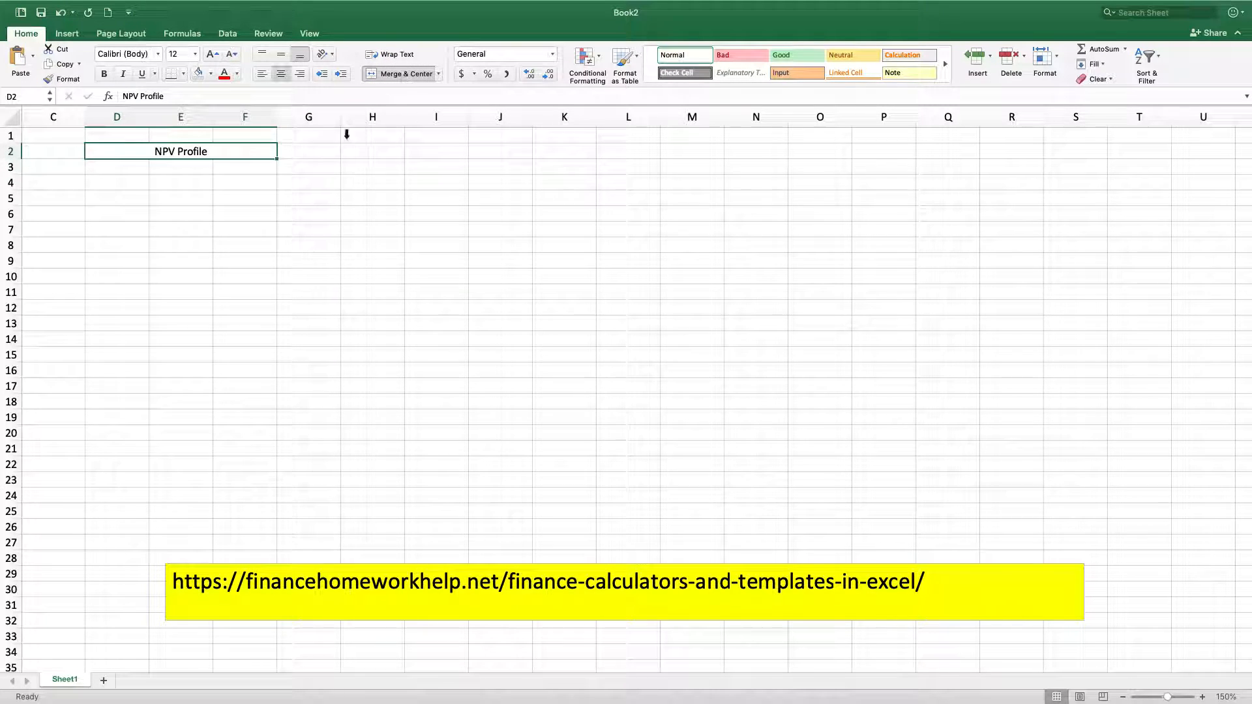
key("super+z")
left_click(133, 169)
type("Initial")
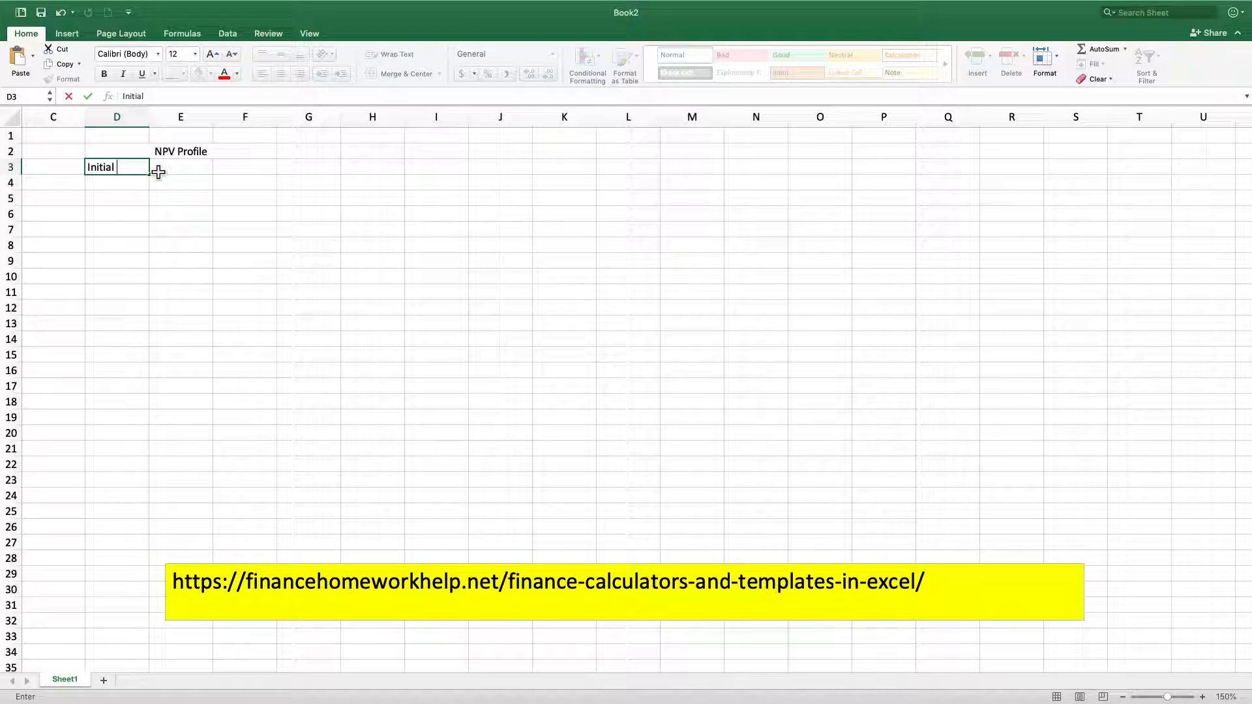
type(" Invemen")
key("Escape")
Enter the column headings "Year" in E3 and "Cash Flows" in F3
left_click(155, 172)
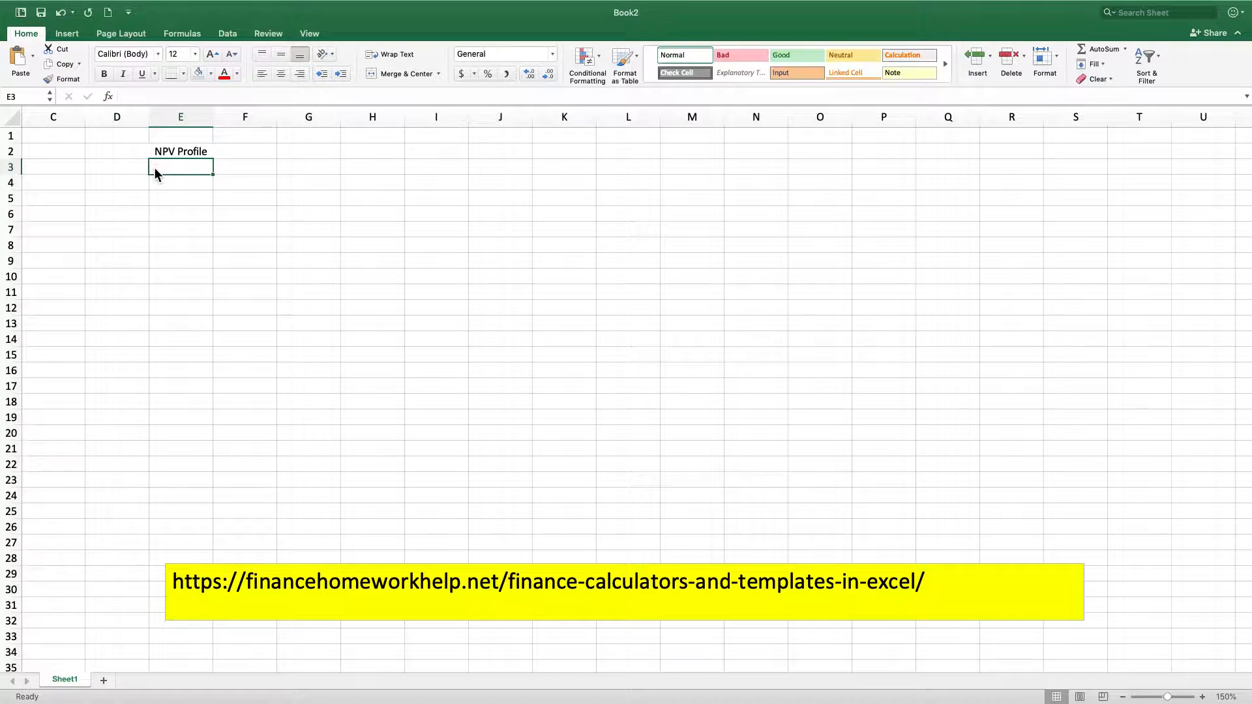
type("Year")
key("Tab")
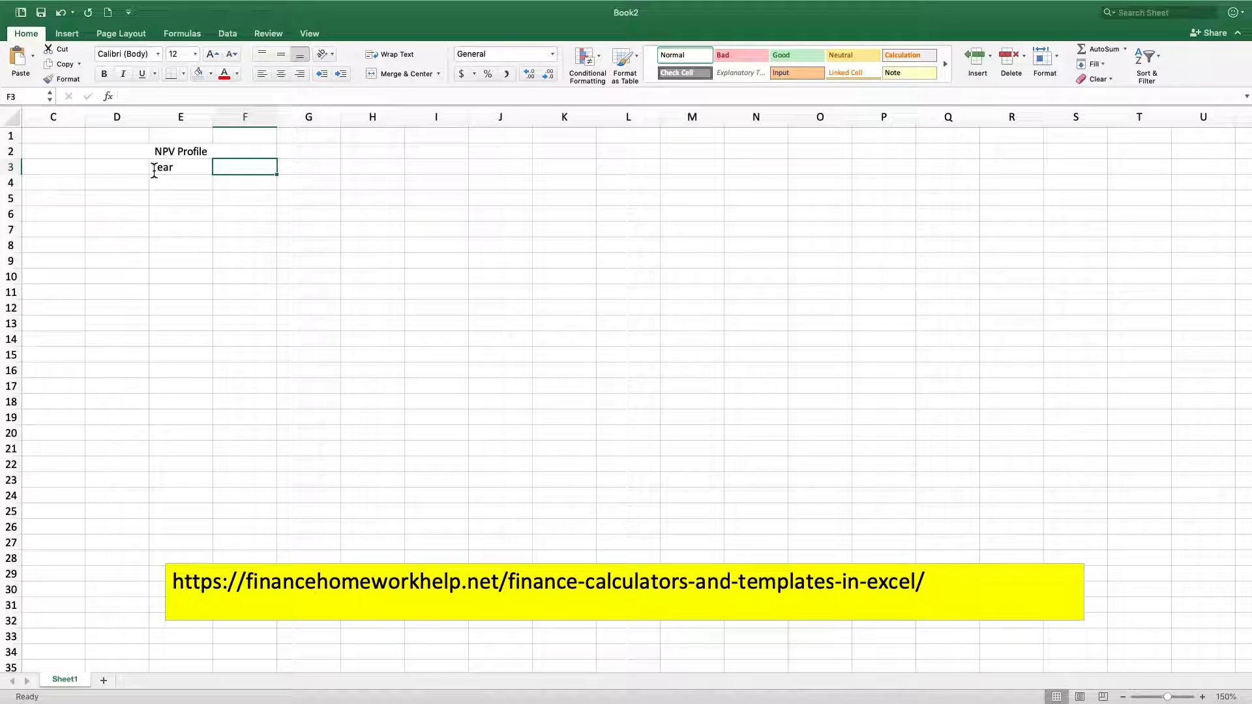
type("Cash Flows")
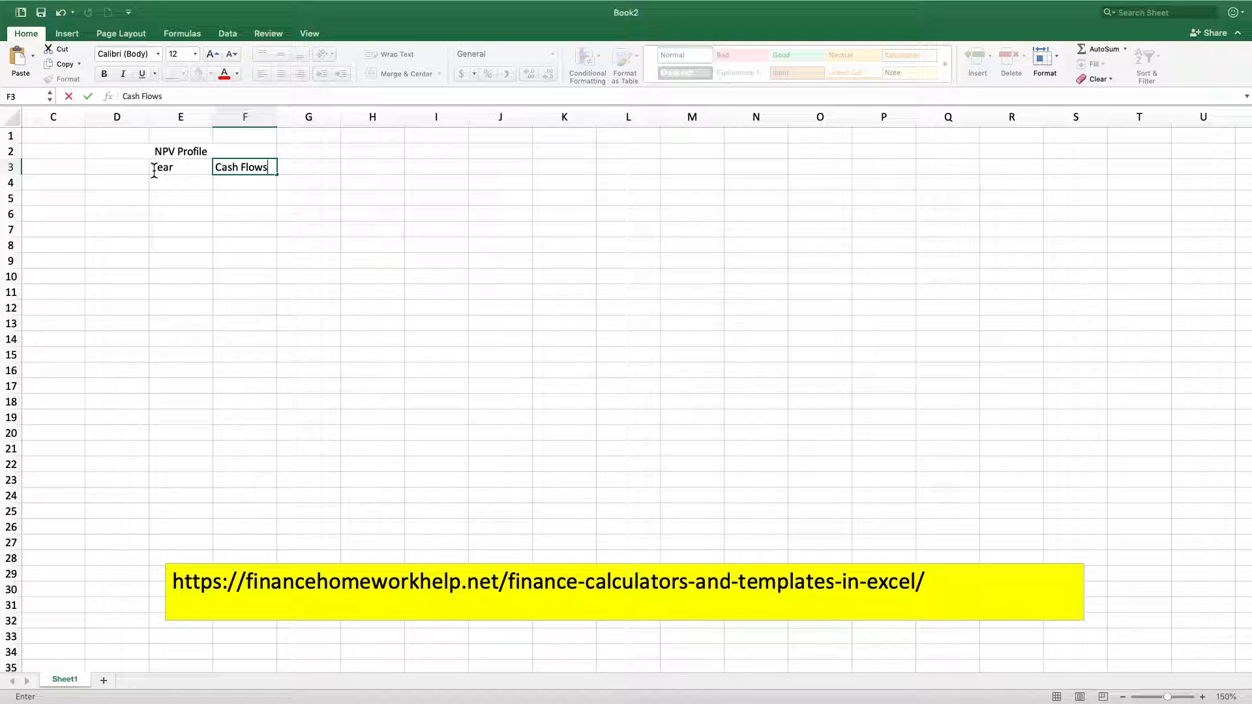
key("Return")
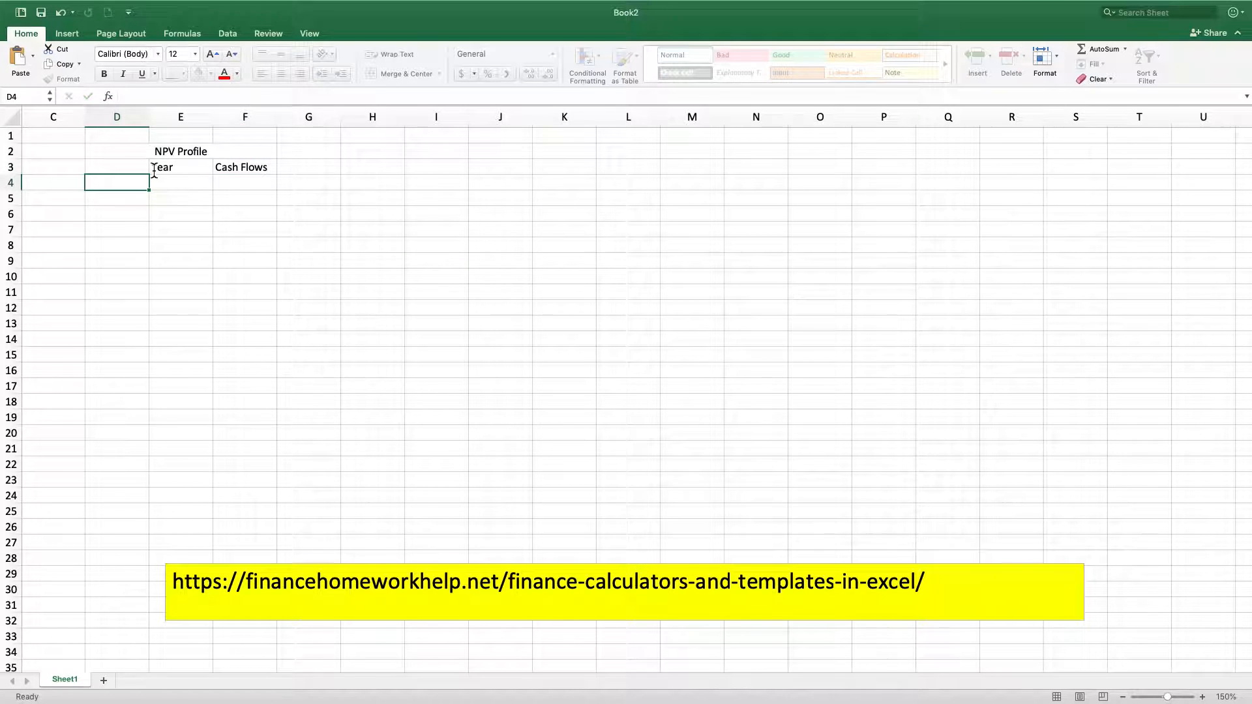
Enter the label "Initial Investment" in D4 and widen column D to fit it
type("In")
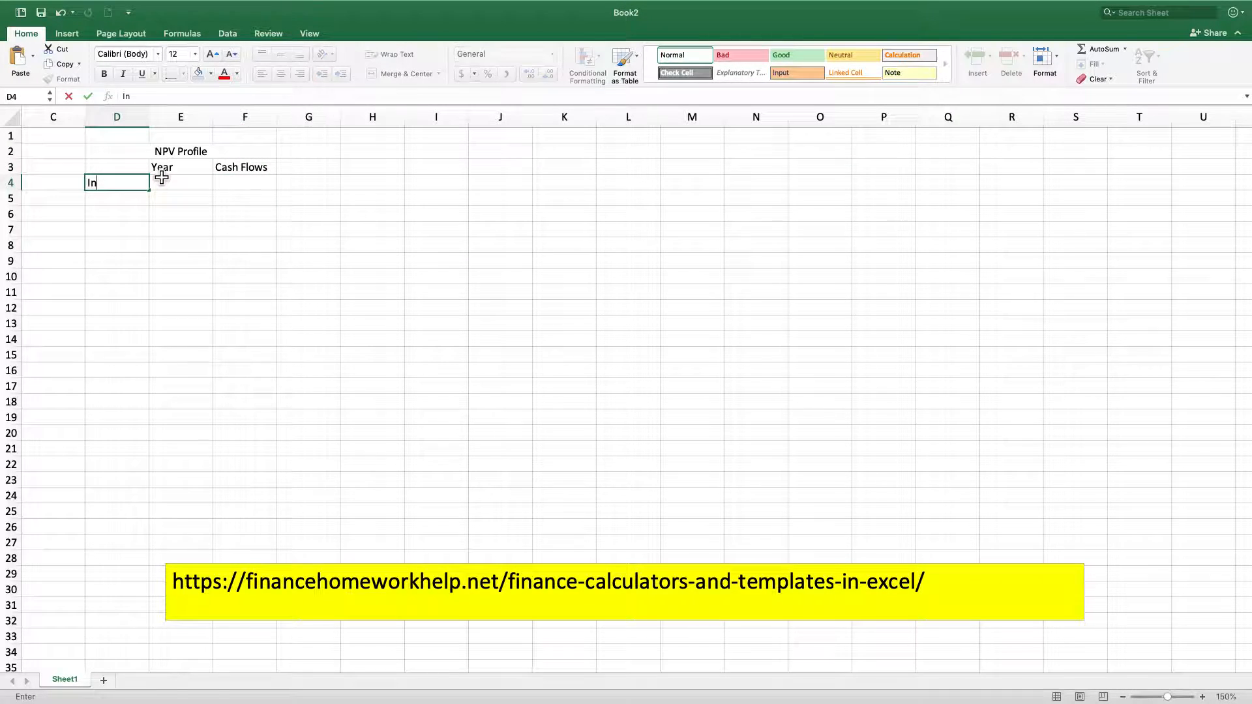
type("ita")
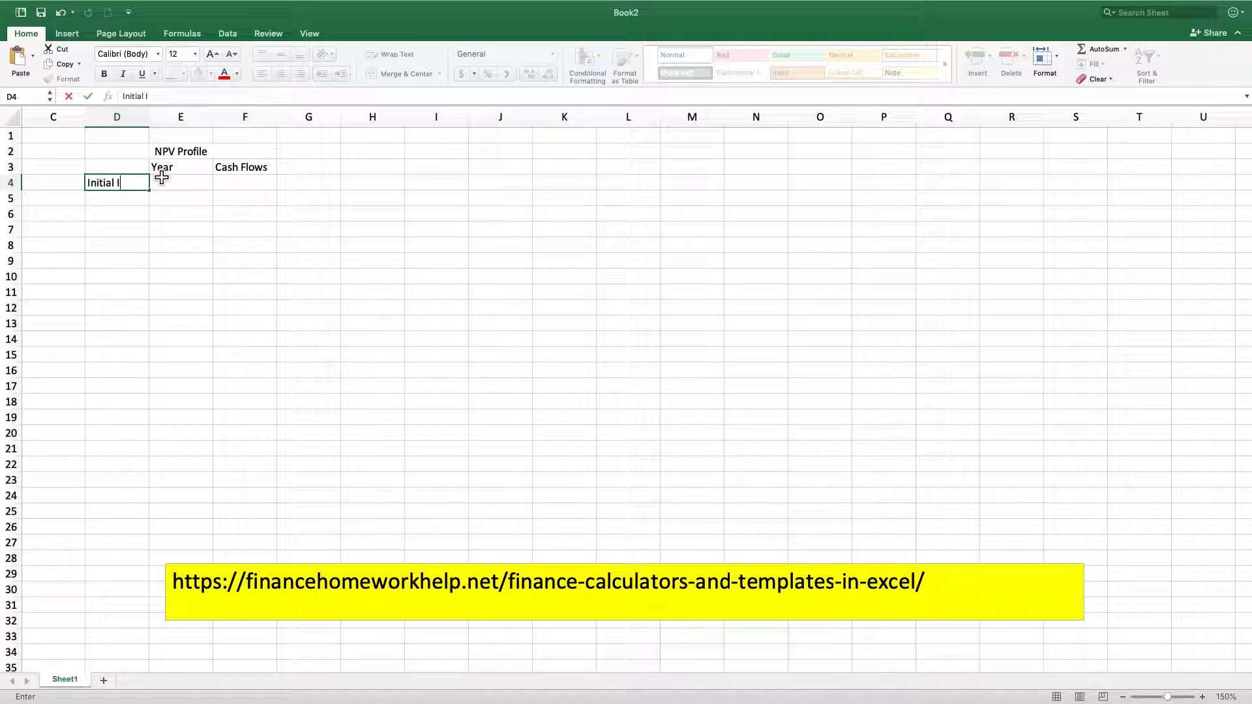
type("estment")
key("Return")
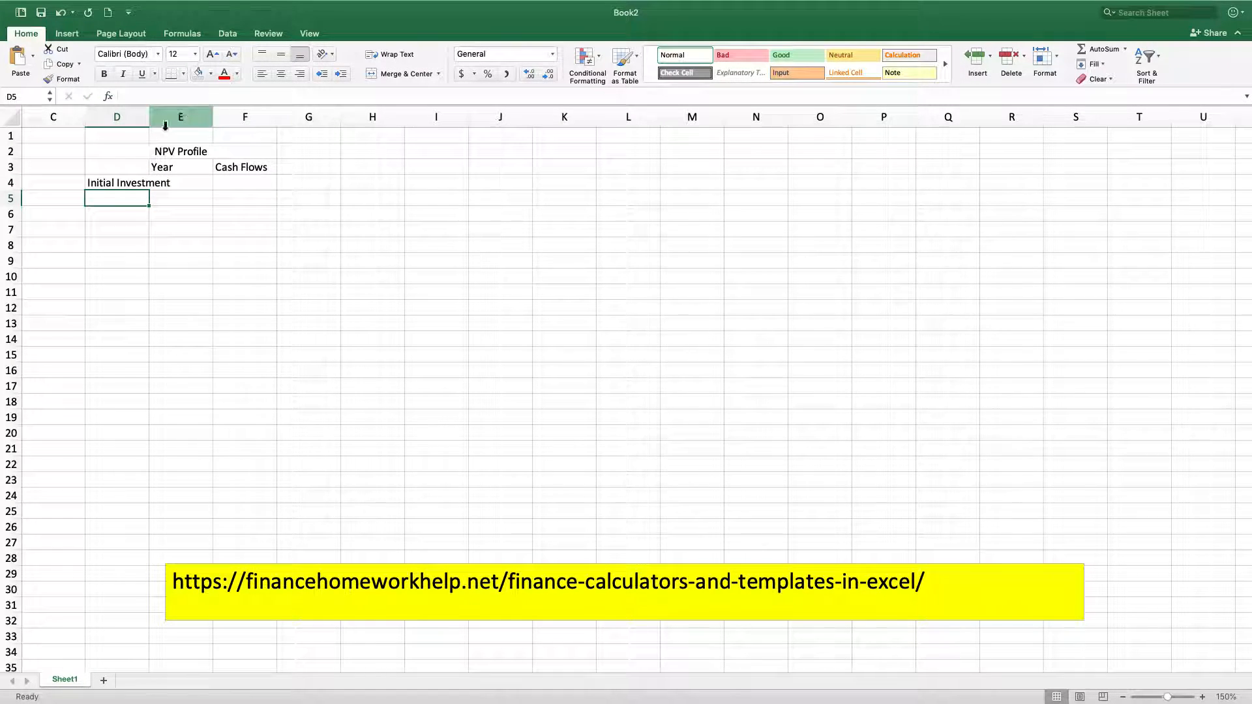
left_click_drag(150, 121, 176, 121)
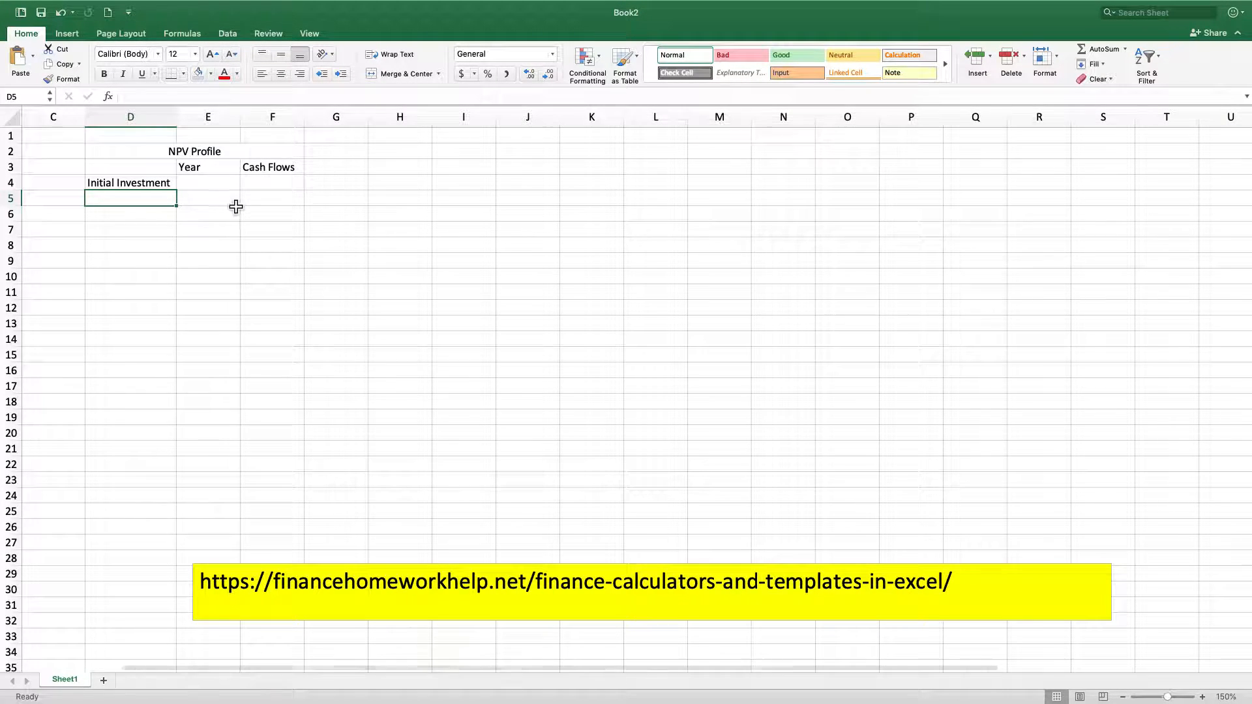
Enter "Year:" in D5, repeat it in D6 with the formula =D5, and fill that formula down to D25
type("Year")
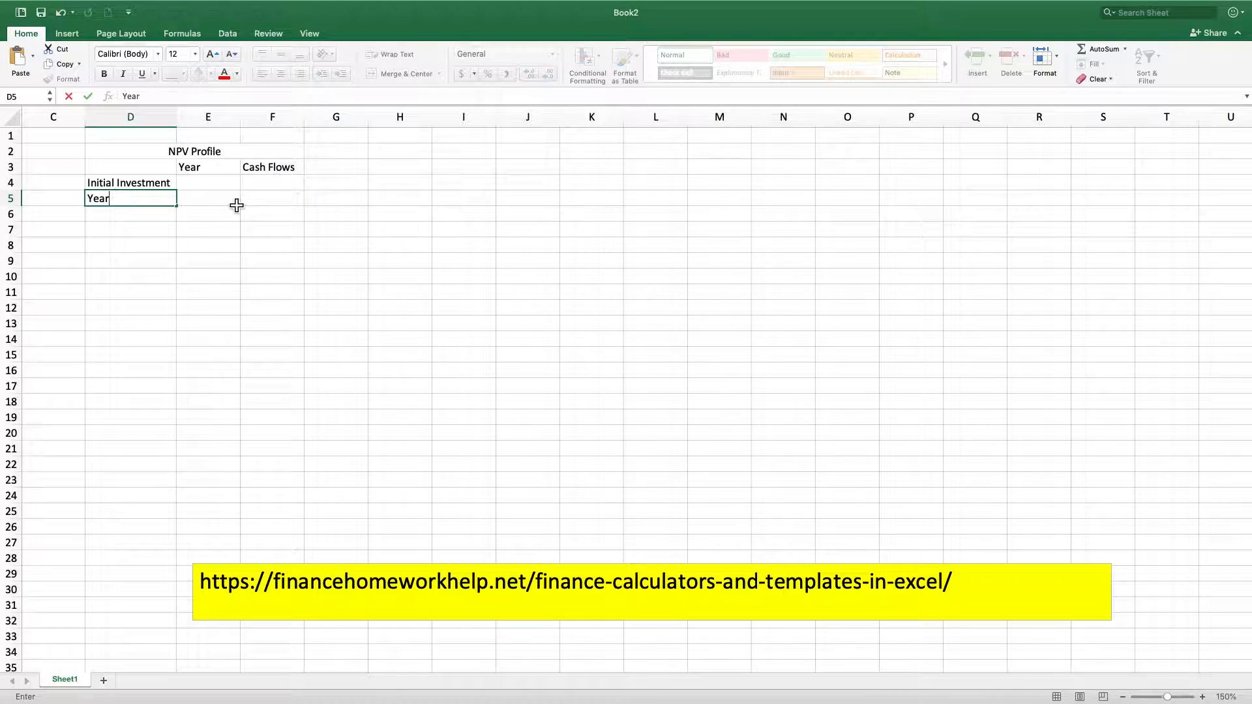
key("Return")
type("=")
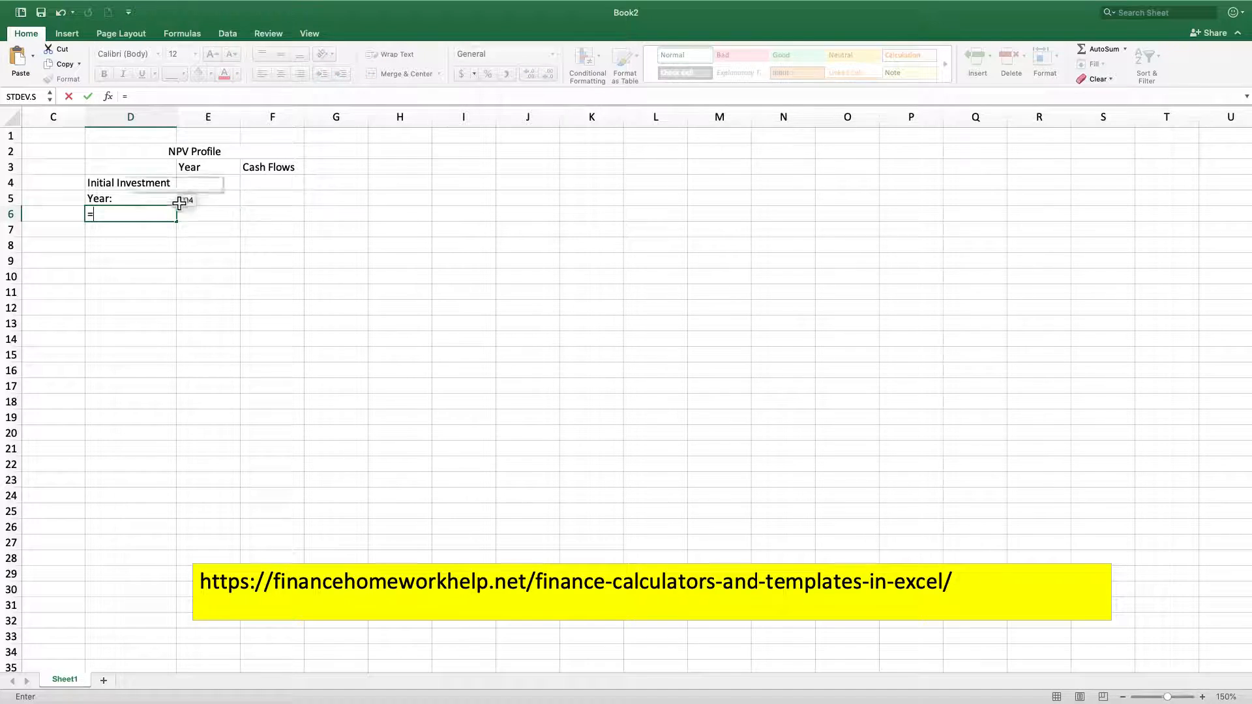
left_click(141, 202)
key("Return")
left_click(134, 218)
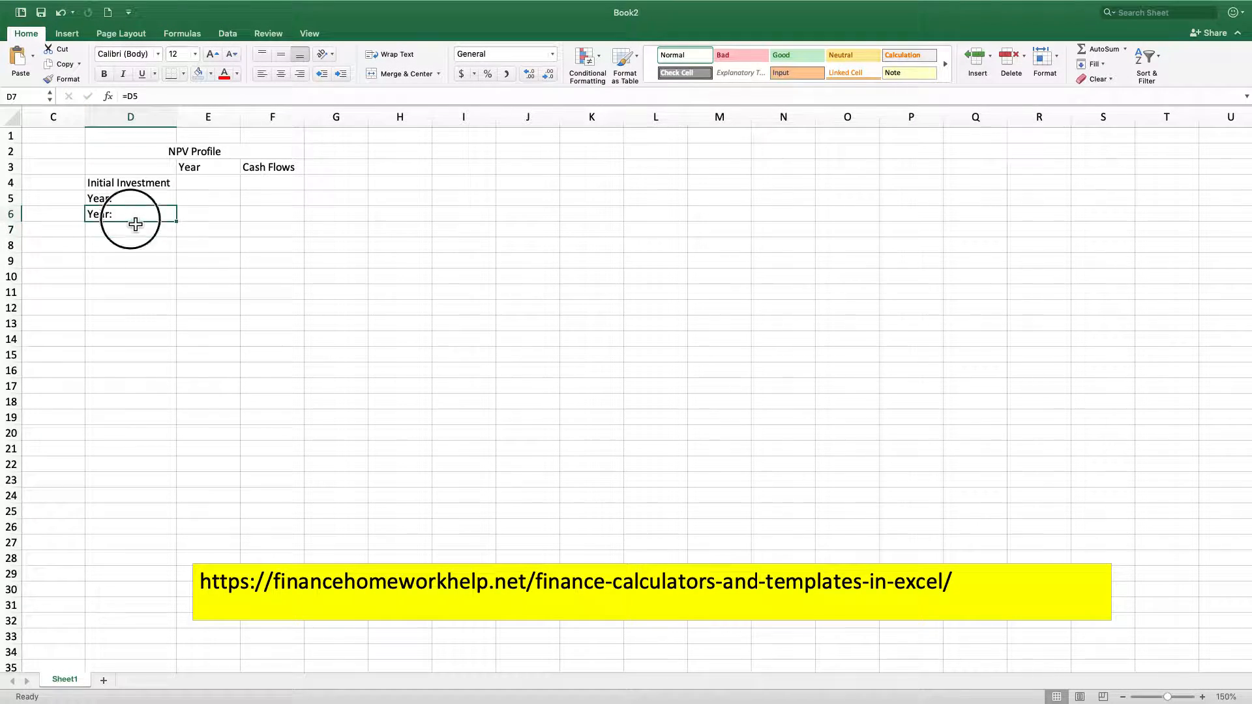
left_click_drag(183, 228, 176, 522)
scroll(236, 204, "down", 3)
scroll(236, 204, "up", 3)
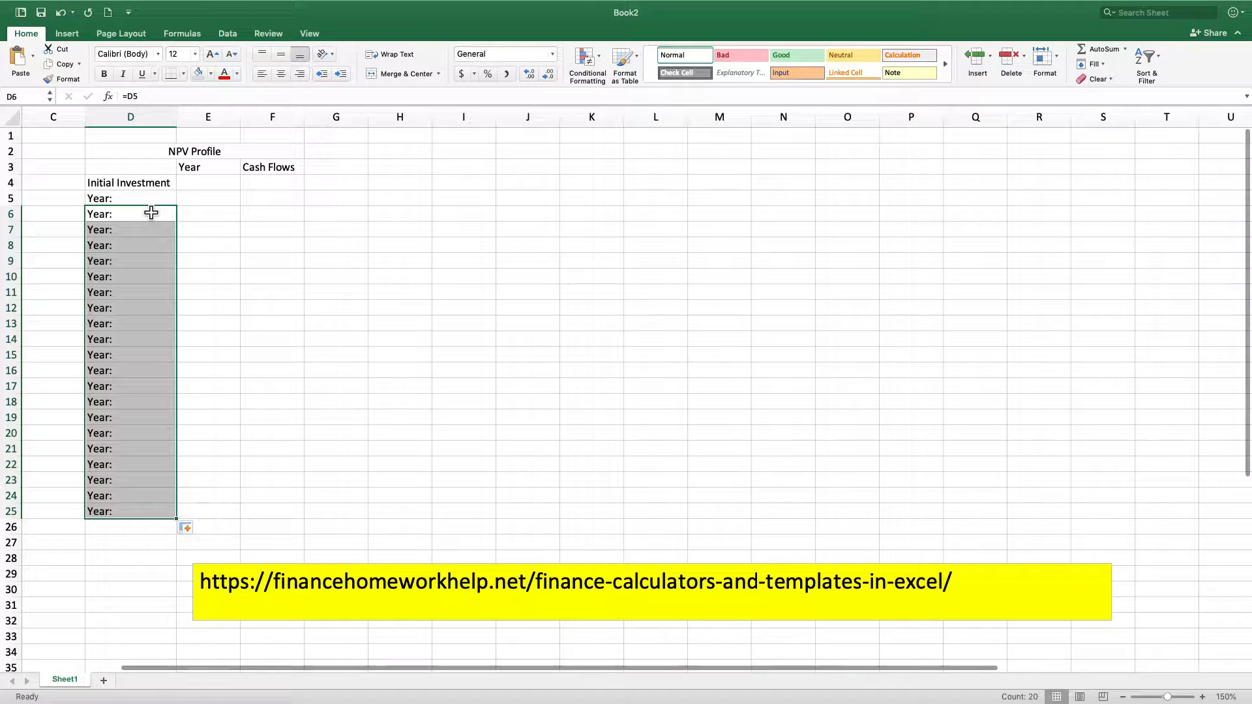
Give the merged NPV Profile title a yellow fill and make its text bold
left_click(236, 202)
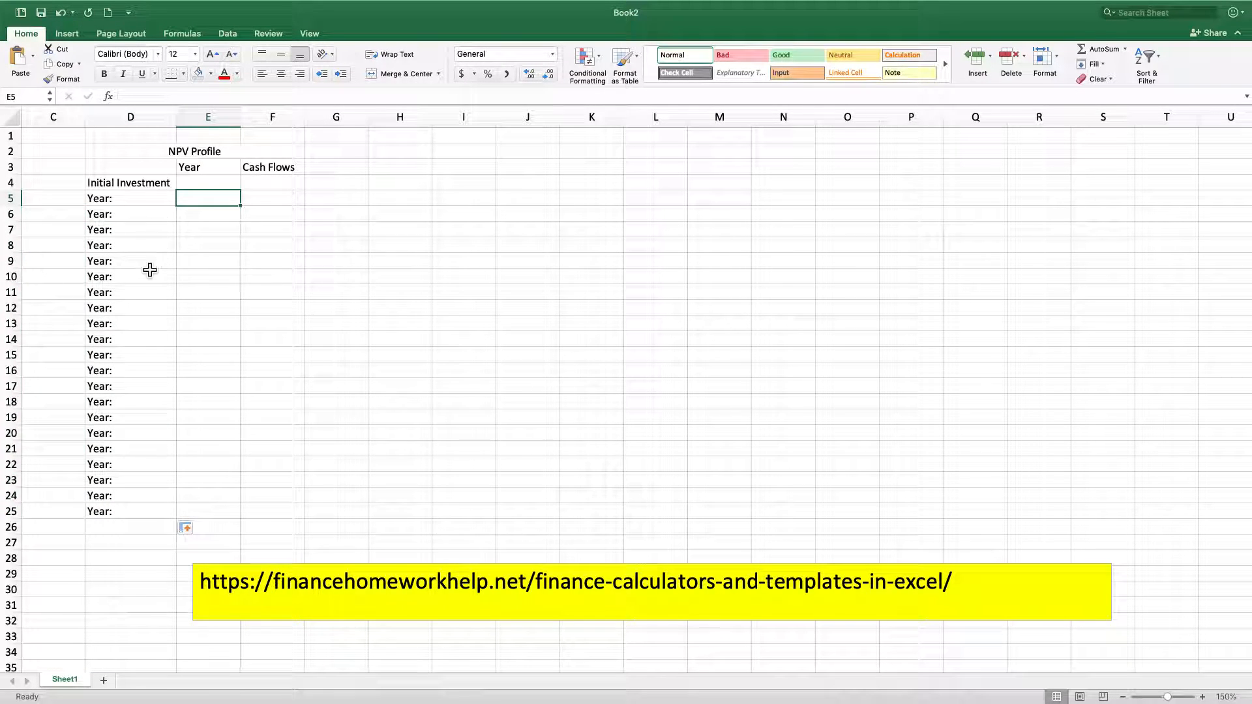
left_click(194, 153)
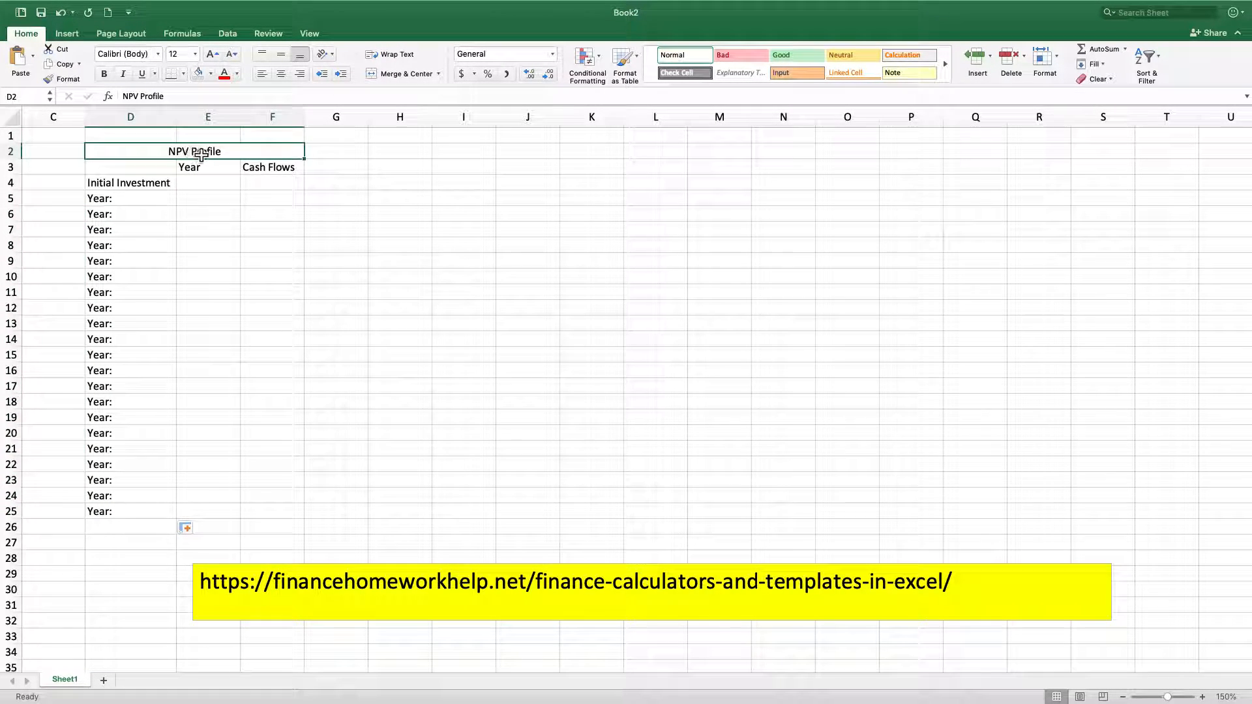
left_click(211, 74)
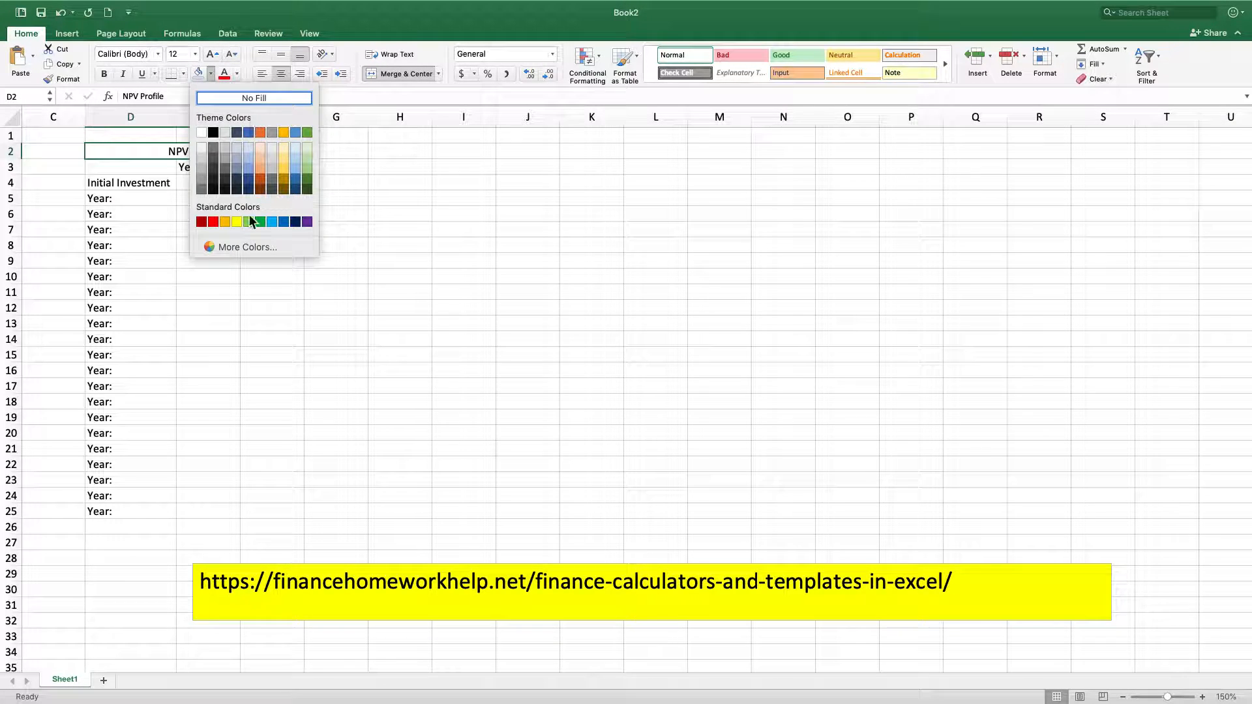
left_click(237, 221)
left_click(199, 172)
left_click(194, 151)
left_click(103, 74)
left_click(293, 223)
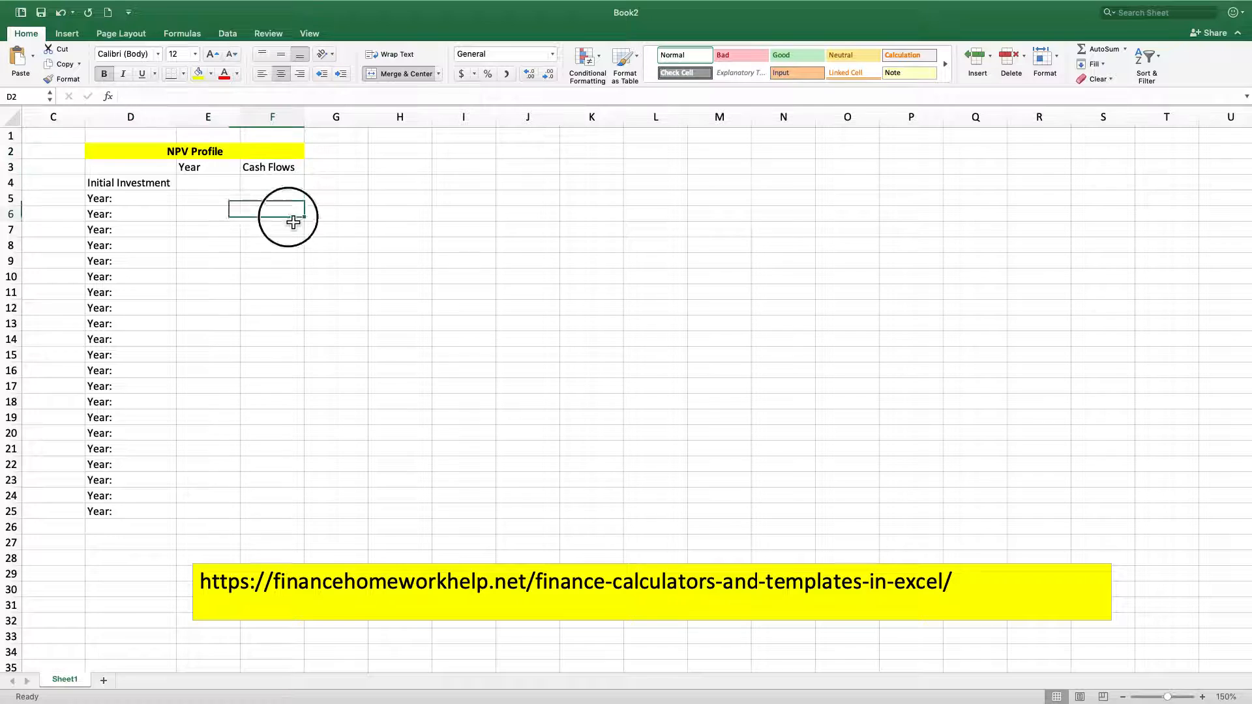
Center the Year and Cash Flows headings in E3:F3 and make them bold
left_click_drag(212, 169, 251, 172)
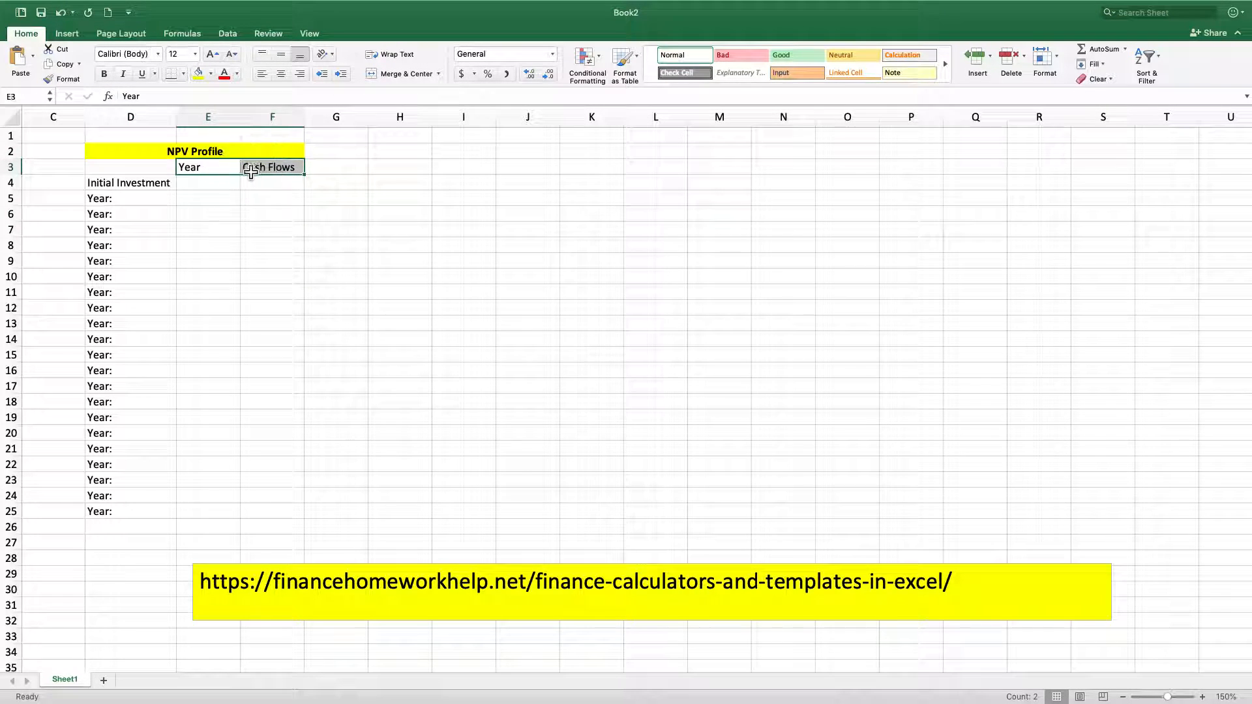
left_click(281, 75)
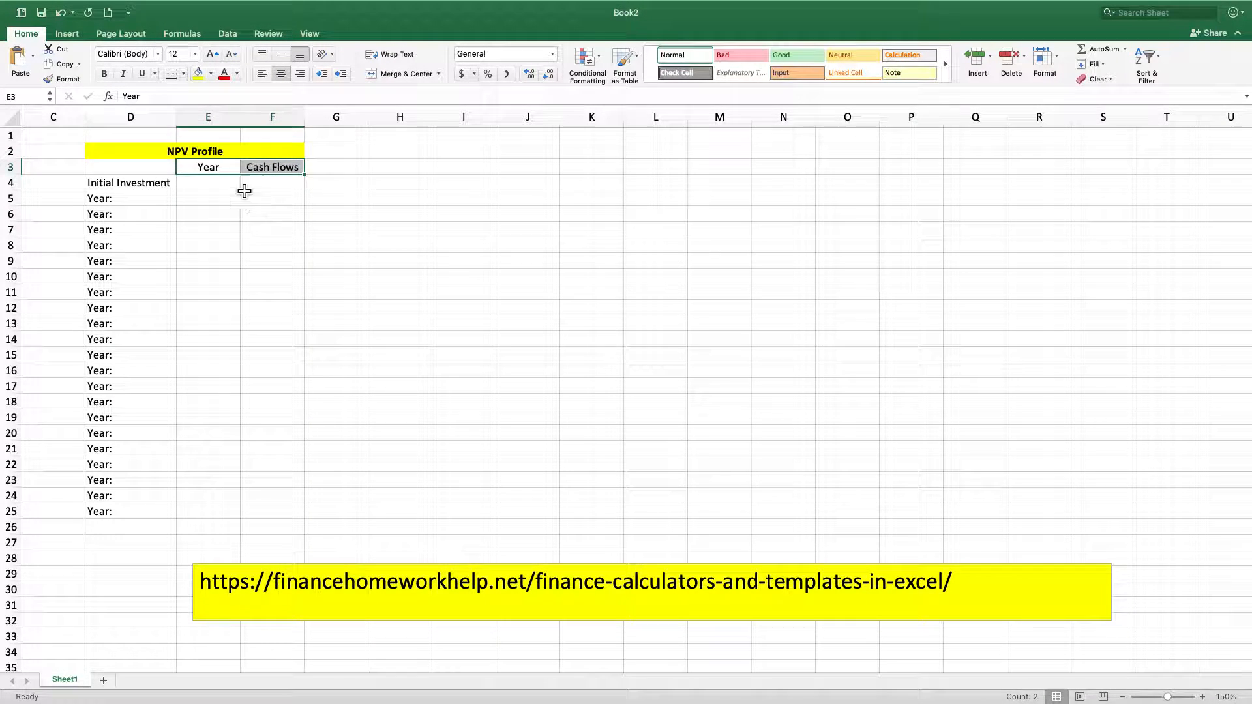
left_click(104, 73)
left_click(326, 233)
Enter the year numbers 0, 1 and 2 in cells E4 to E6
left_click(219, 185)
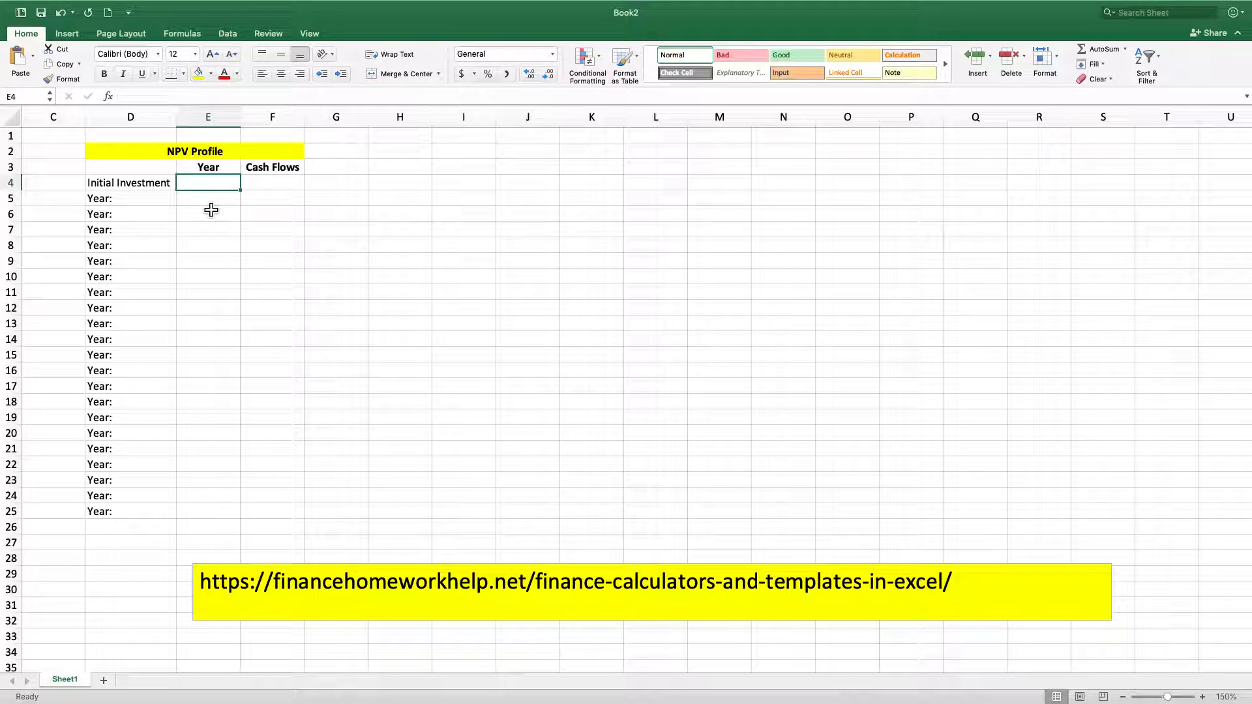
type("0")
key("Return")
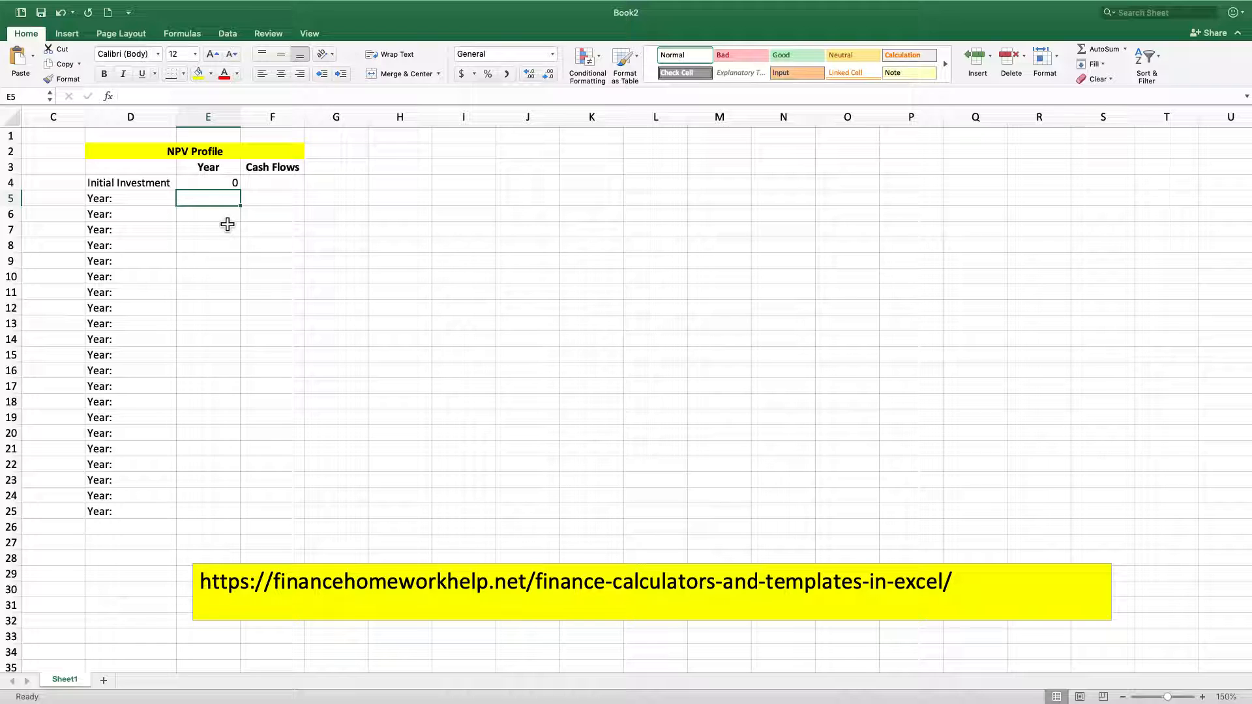
type("1")
key("Return")
type("2")
key("Return")
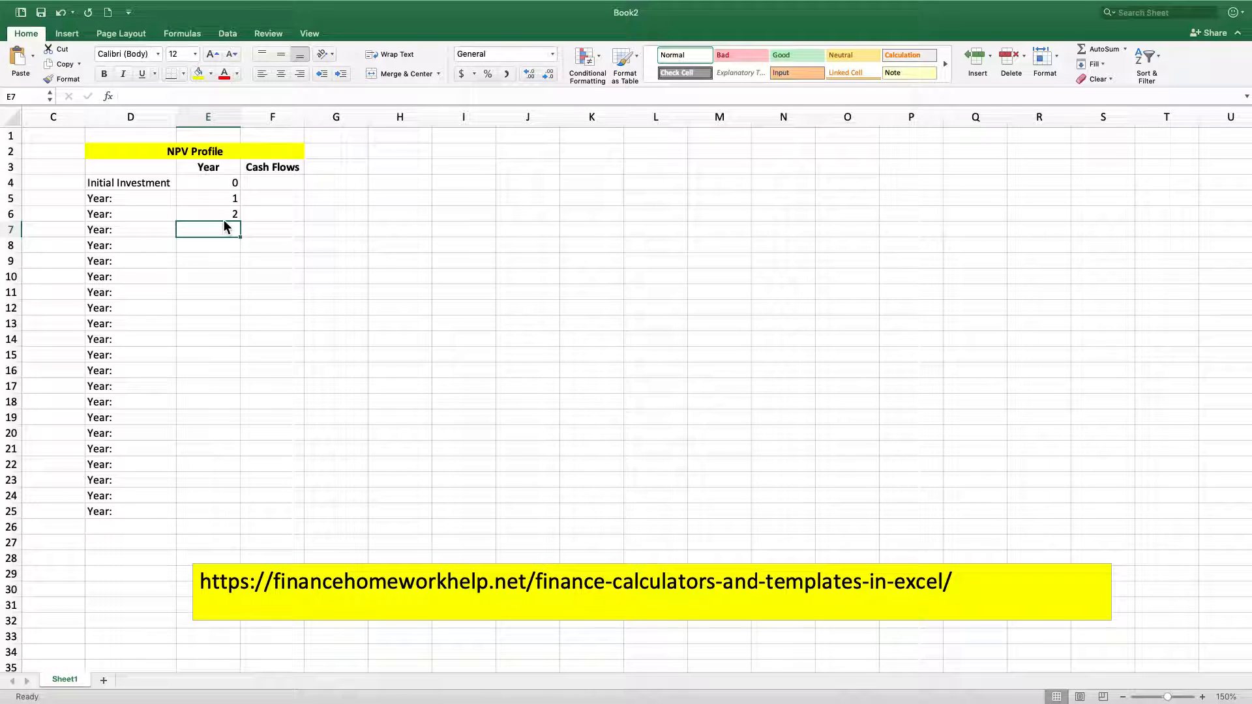
type("=")
key("Up")
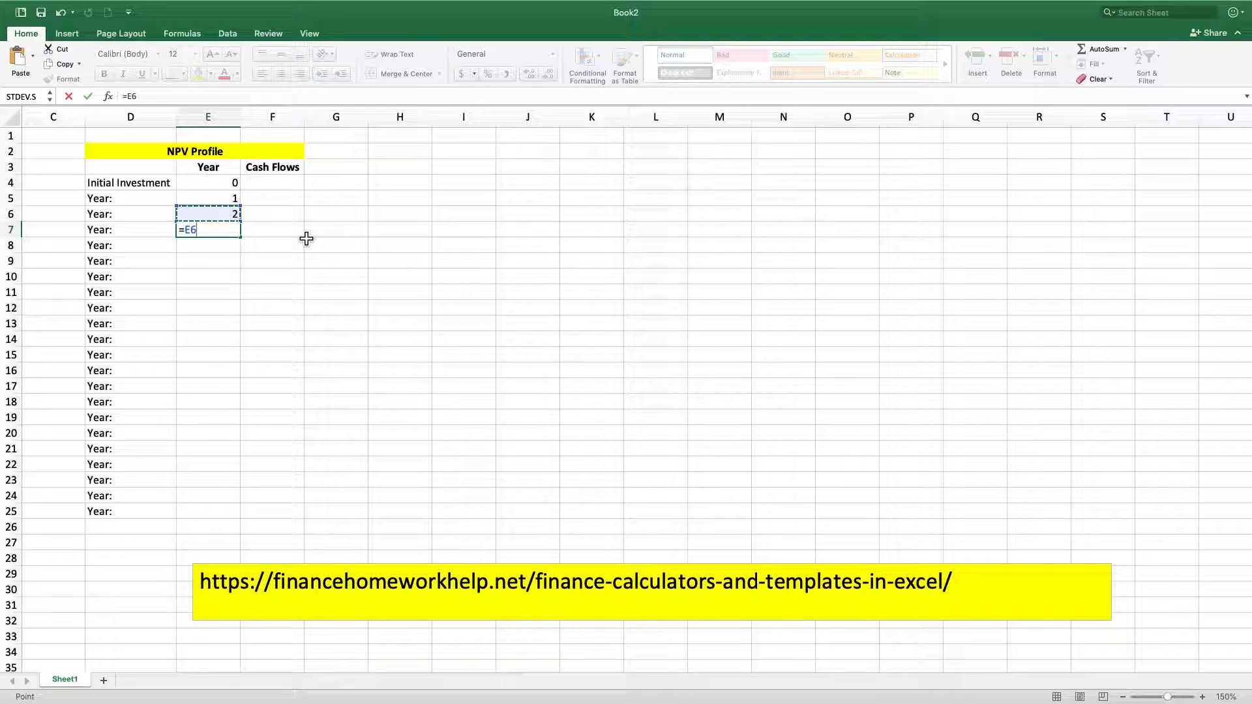
key("Return")
left_click(215, 229)
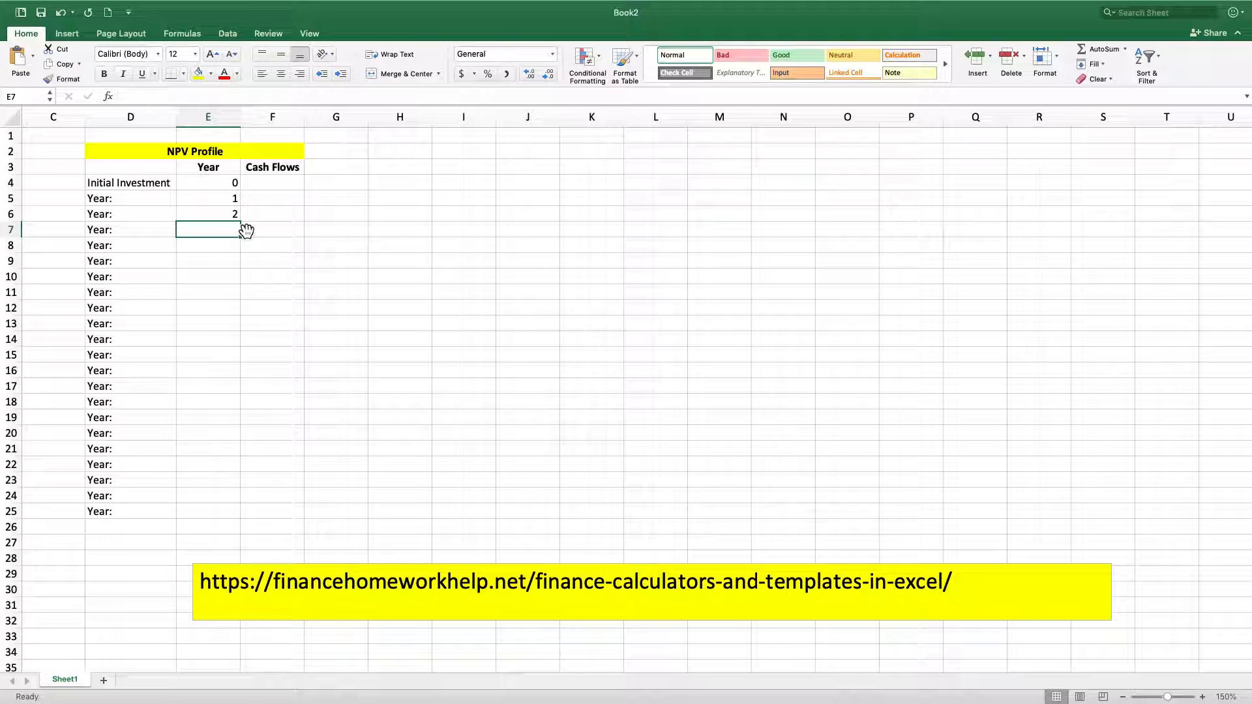
Continue the Year column with the numbers 3 to 10 in cells E7 to E14
type("3")
key("Return")
type("4")
key("Return")
type("5")
key("Return")
type("6")
key("Return")
type("7")
key("Return")
type("8")
key("Return")
type("9")
key("Return")
type("10")
key("Return")
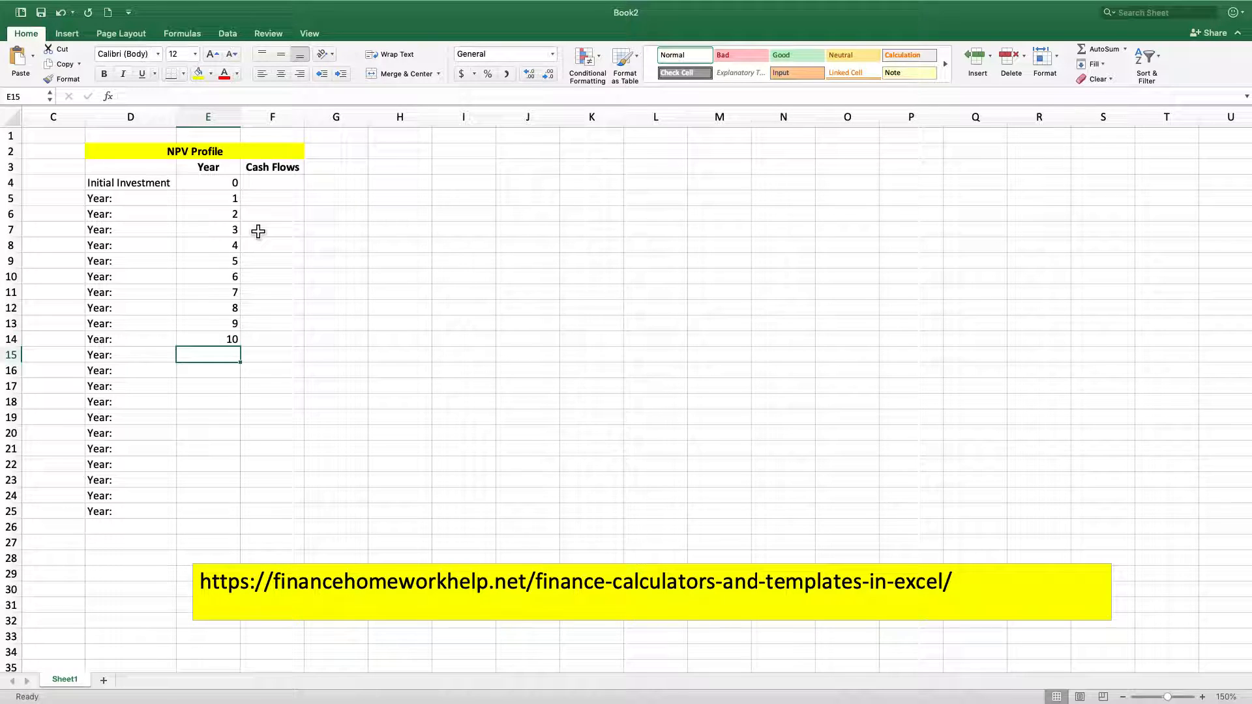
Extend the year number series down the Year column to 21 in E25
left_click(228, 215)
left_click_drag(226, 209, 243, 522)
left_click(234, 343)
left_click(305, 399)
left_click(206, 202)
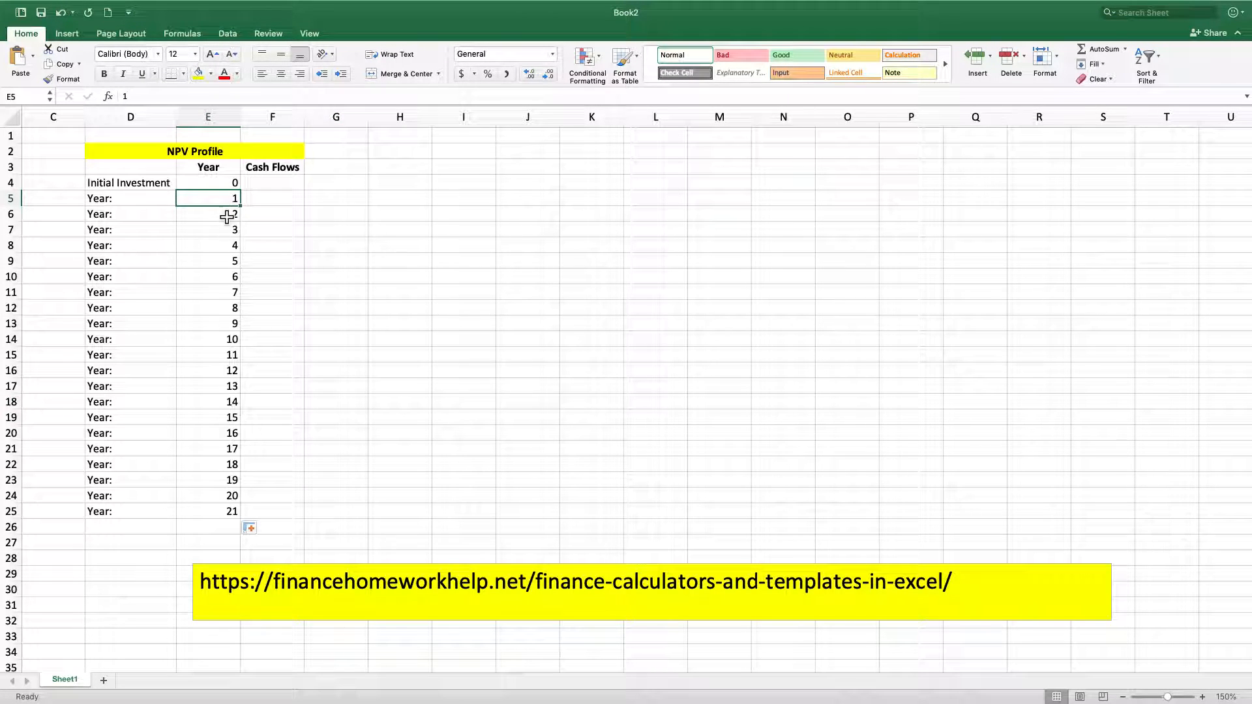
Center the year numbers in E4:E25
left_click_drag(215, 183, 209, 515)
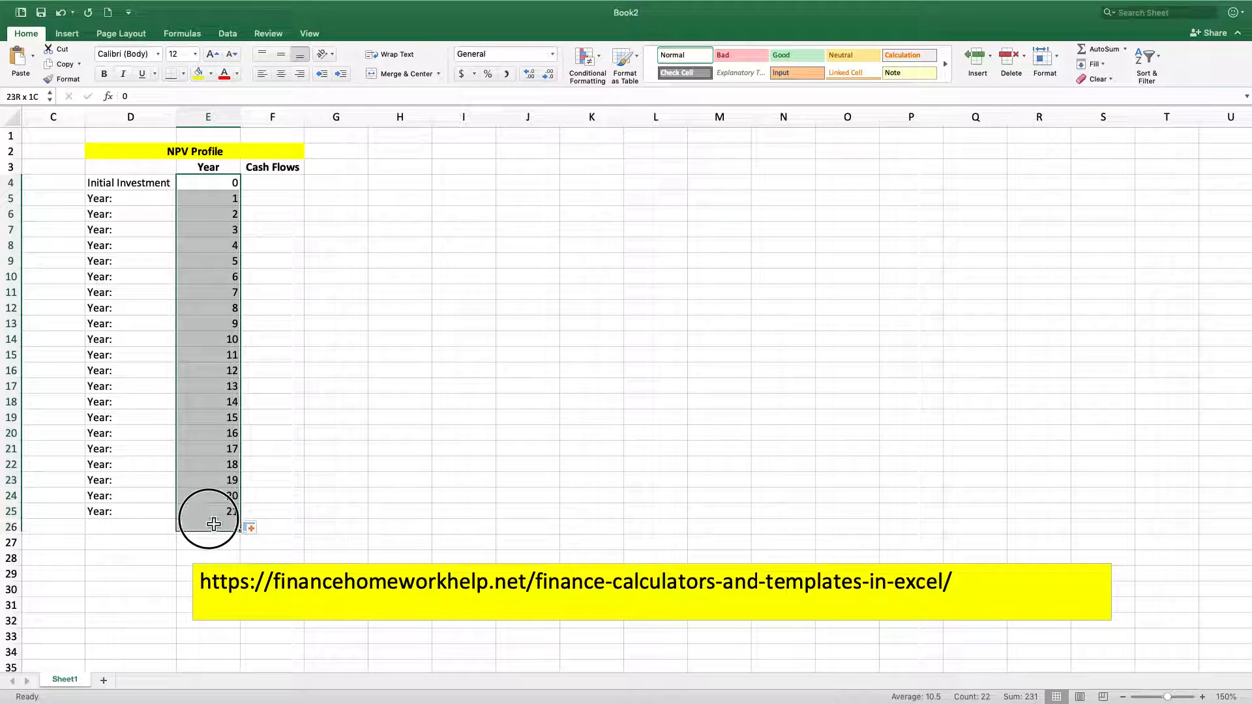
left_click(281, 74)
left_click(352, 260)
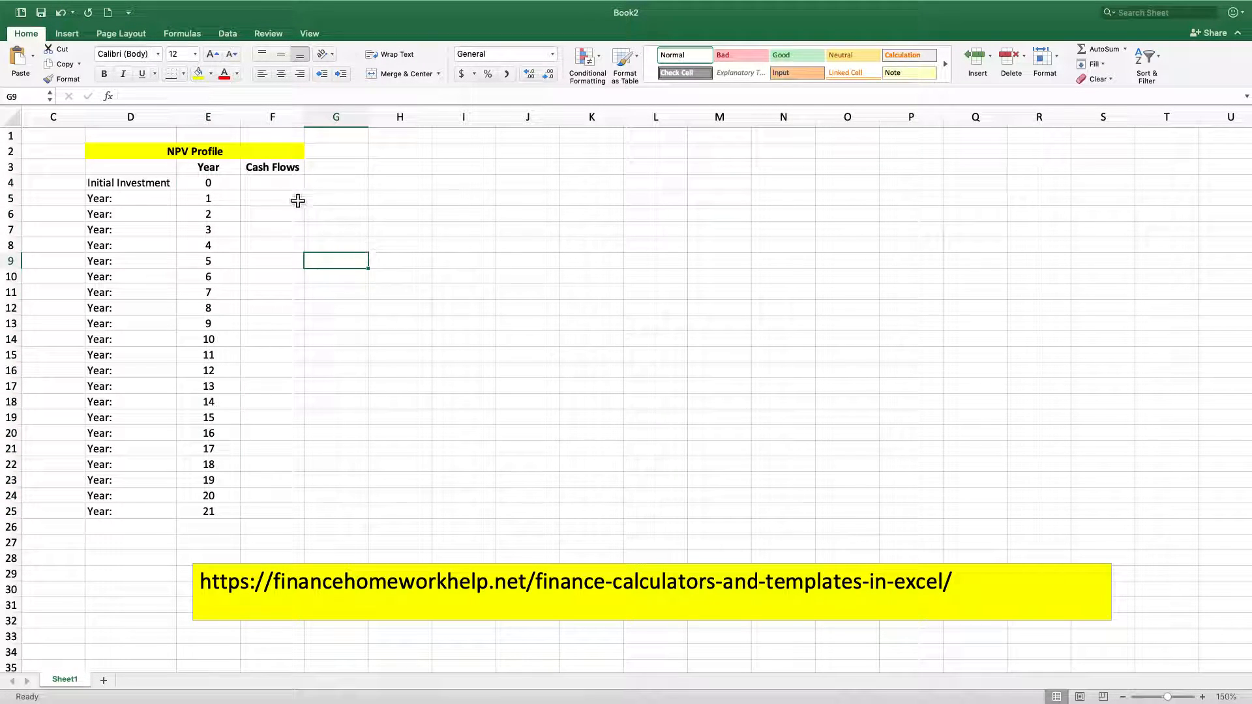
Give the header row D3:F3 a thick box border and a light green fill
left_click(282, 186)
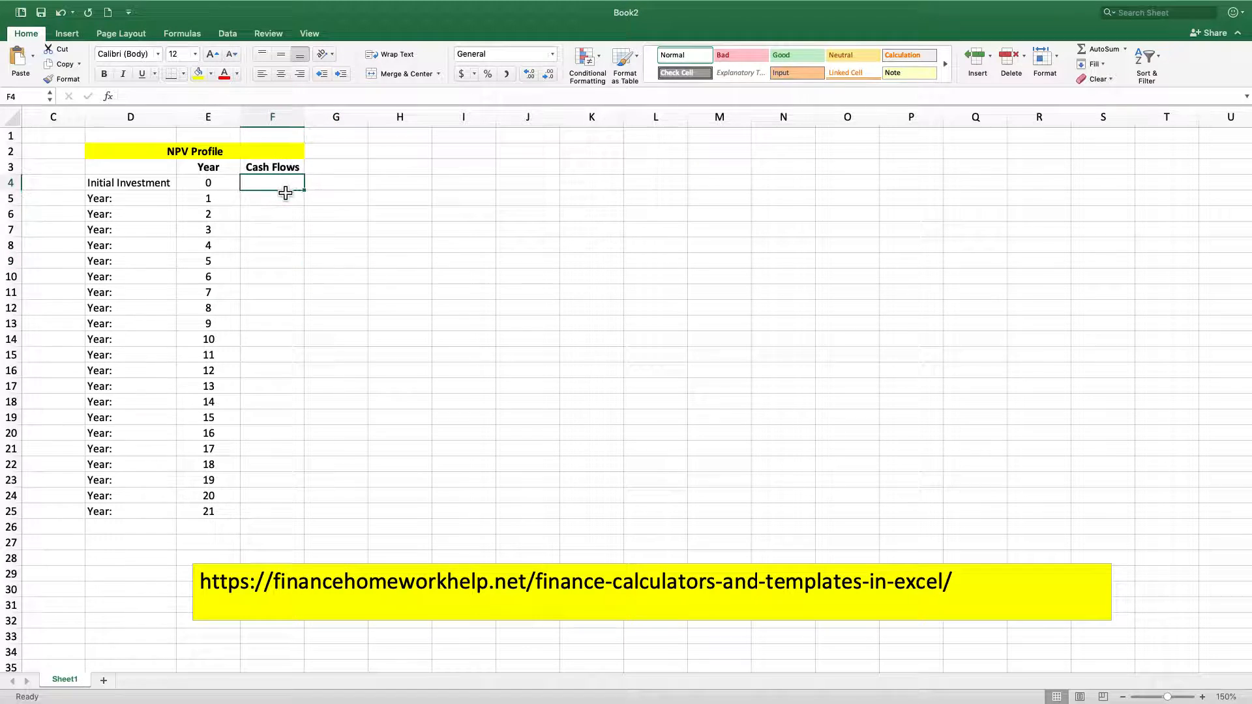
left_click_drag(134, 167, 251, 167)
left_click(183, 74)
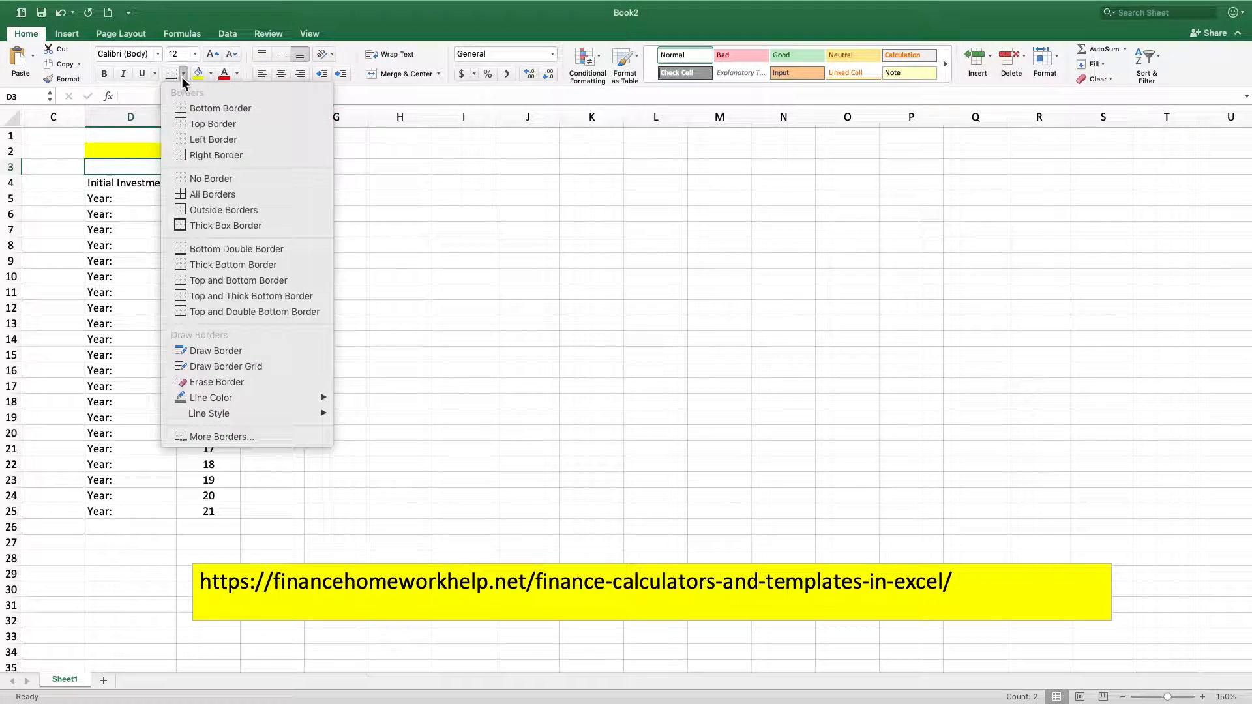
left_click(220, 226)
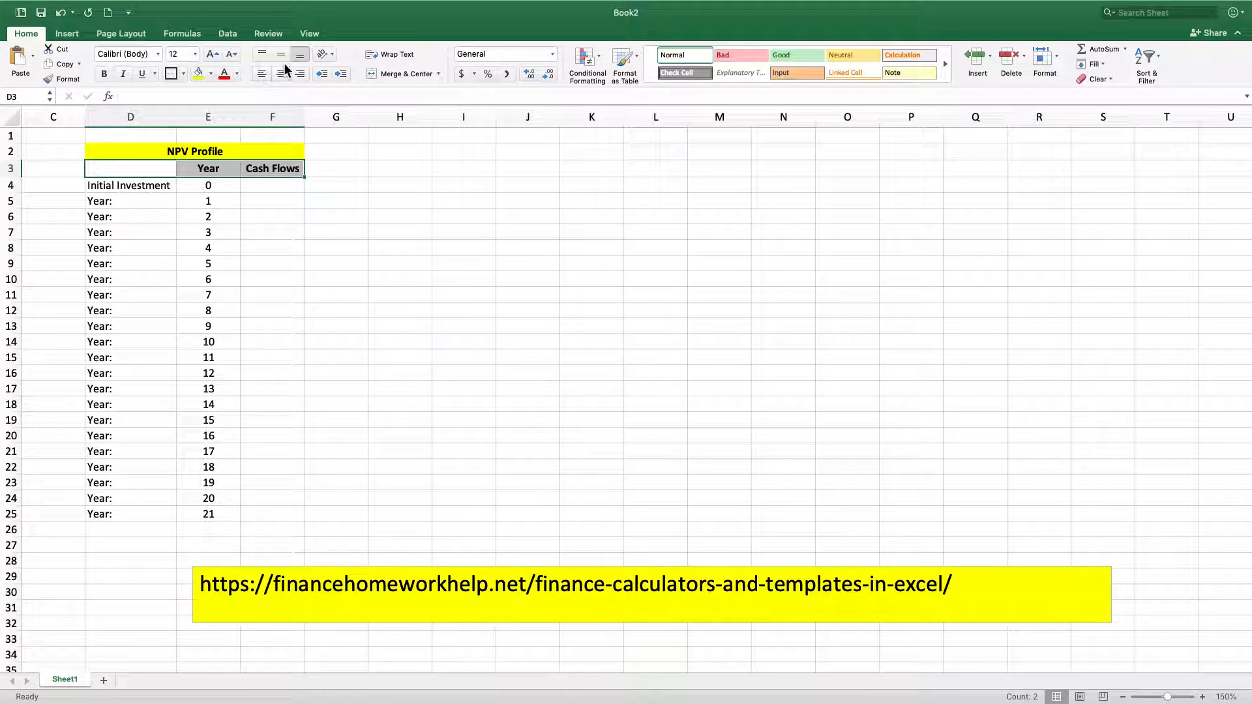
left_click(212, 73)
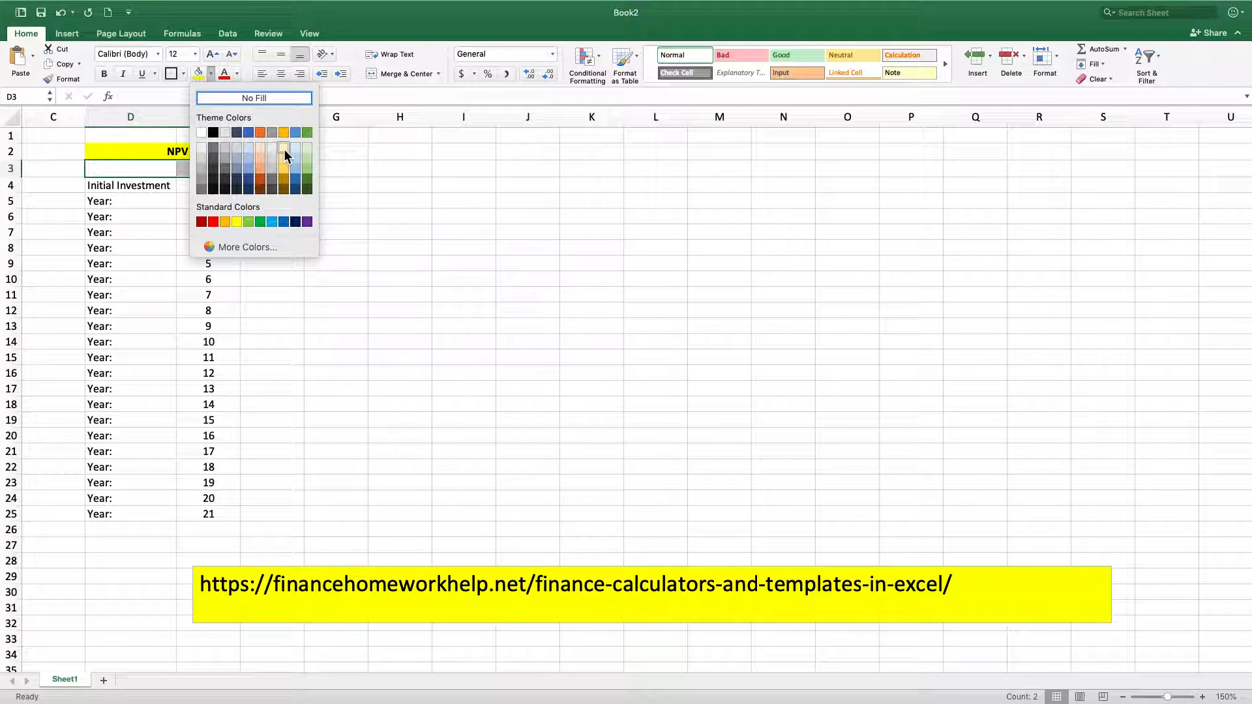
left_click(307, 149)
left_click(286, 242)
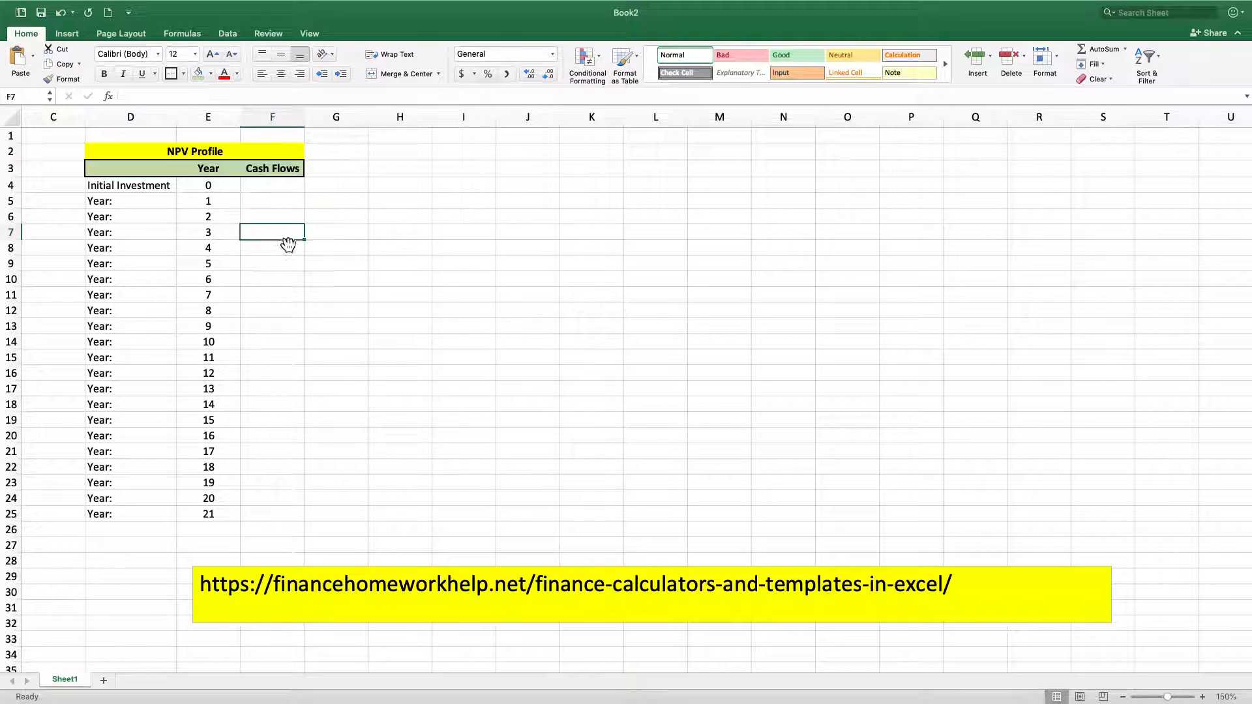
Enter the initial investment of -500000 in F4 and the year 1 cash flow of 150000 in F5
left_click(290, 206)
left_click(290, 188)
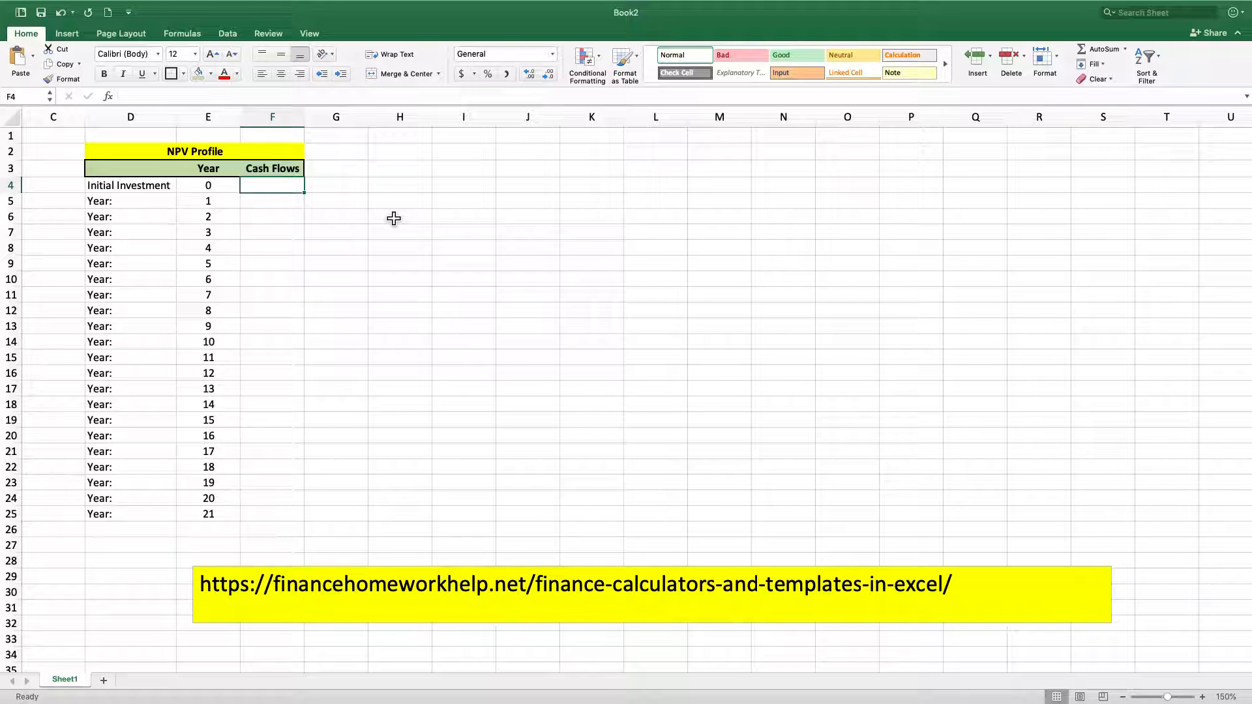
type("-50")
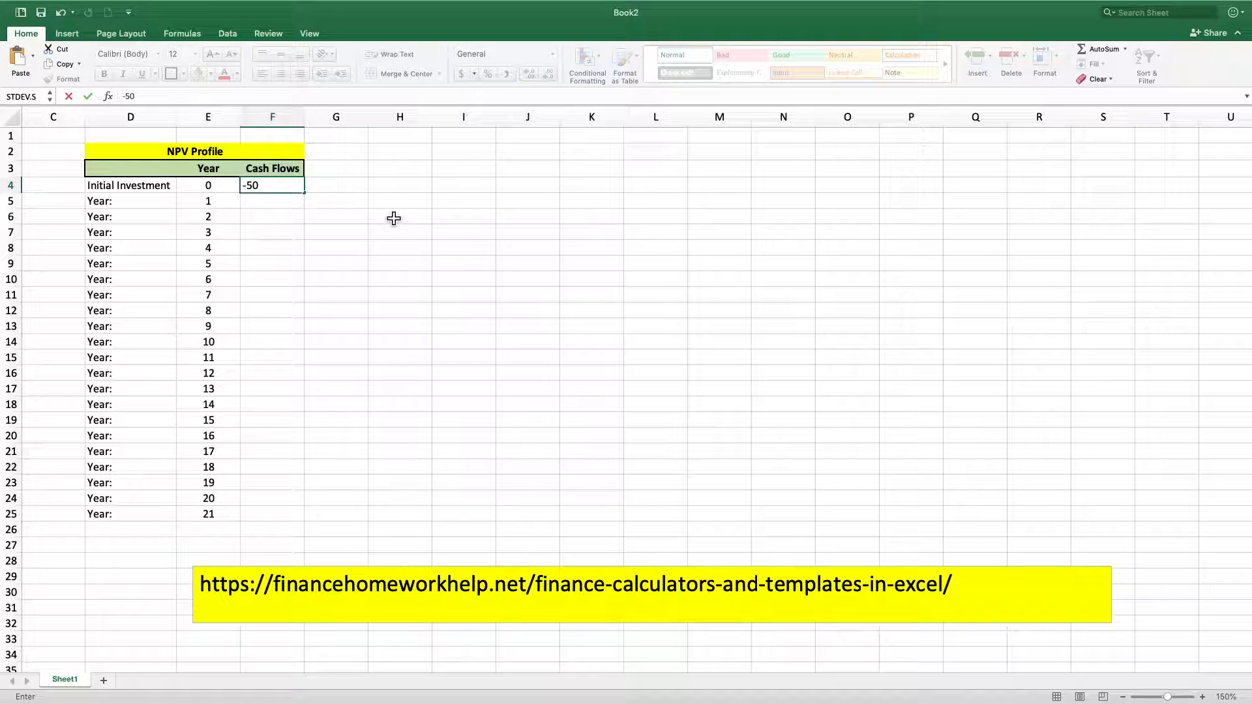
type("0000")
key("Return")
type("150000")
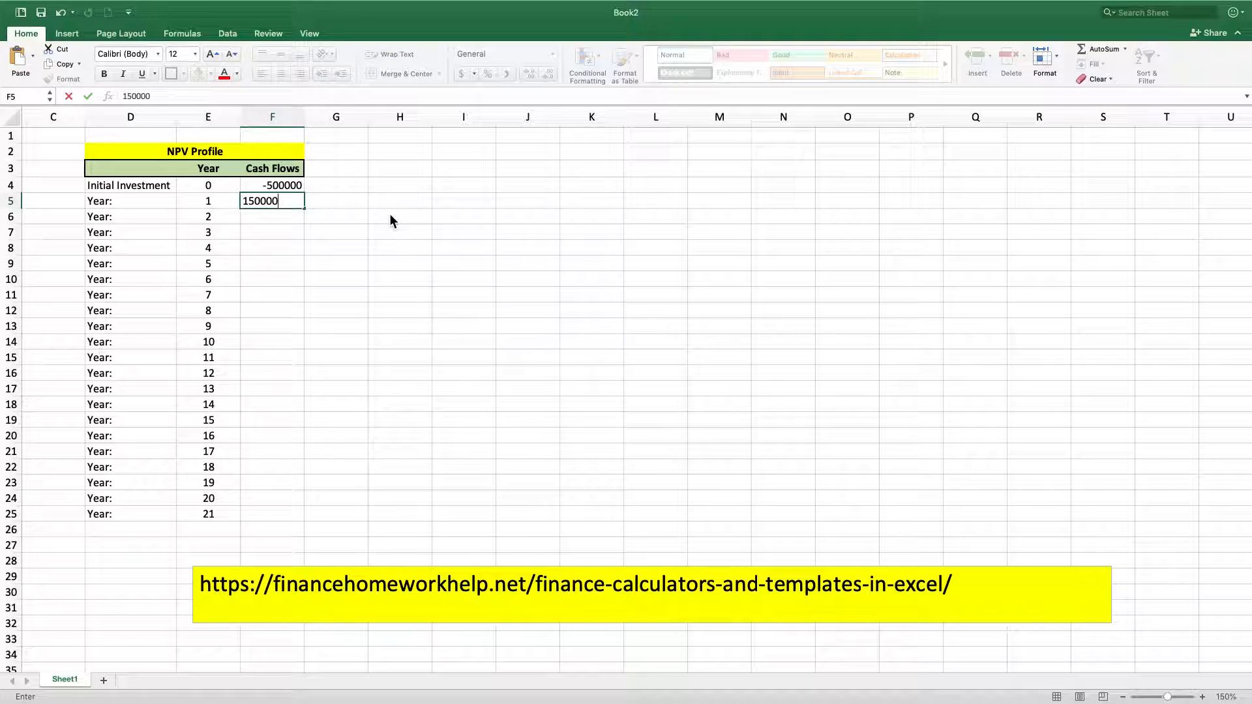
key("Return")
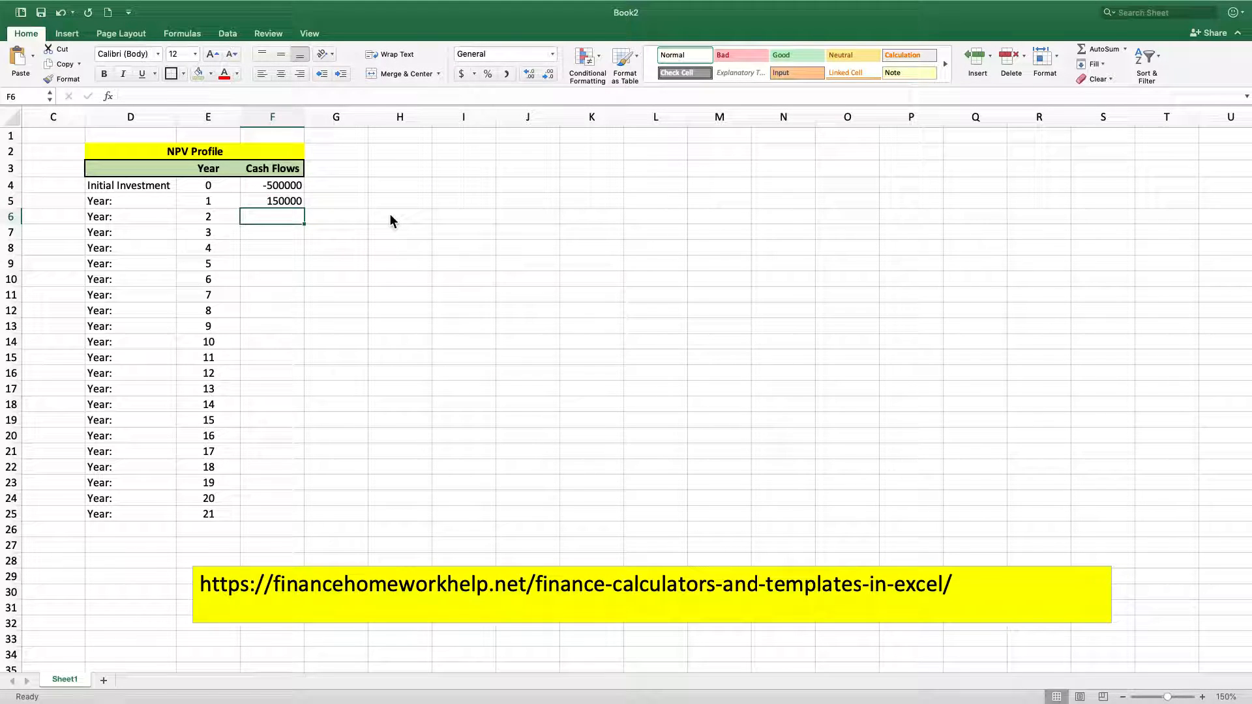
Apply the comma number style to the Cash Flows cells F4:F25
left_click_drag(261, 186, 278, 517)
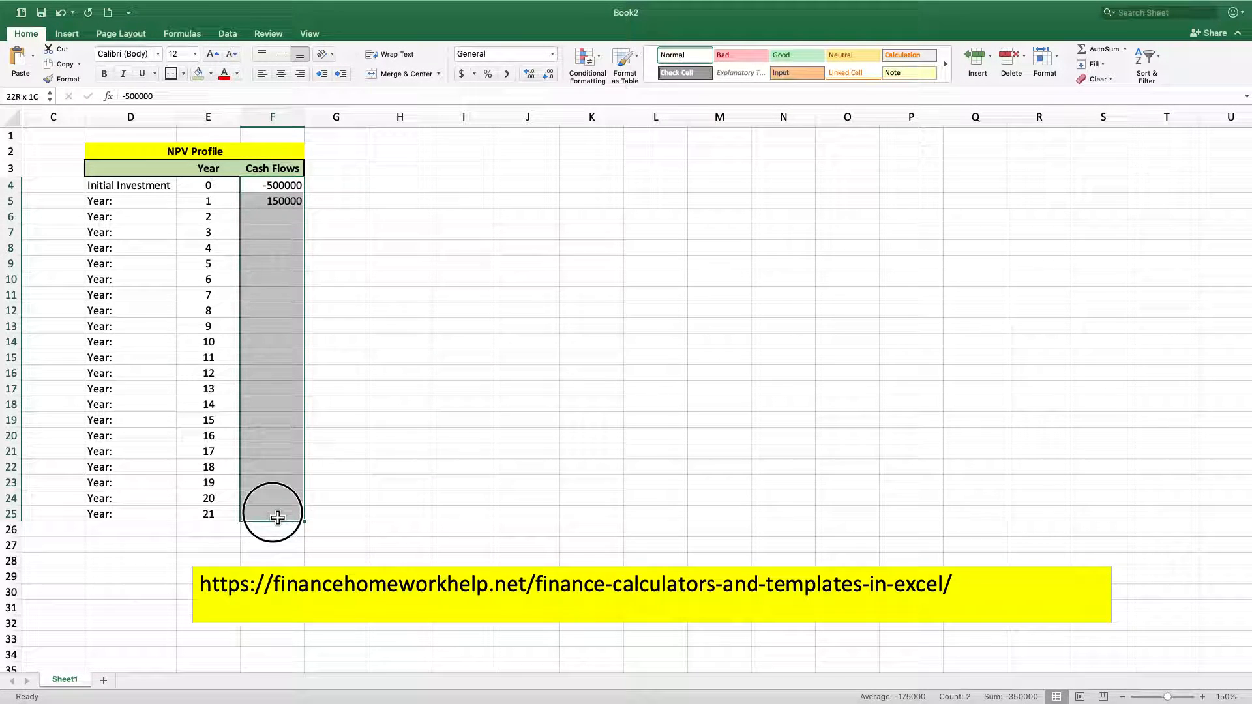
left_click(508, 75)
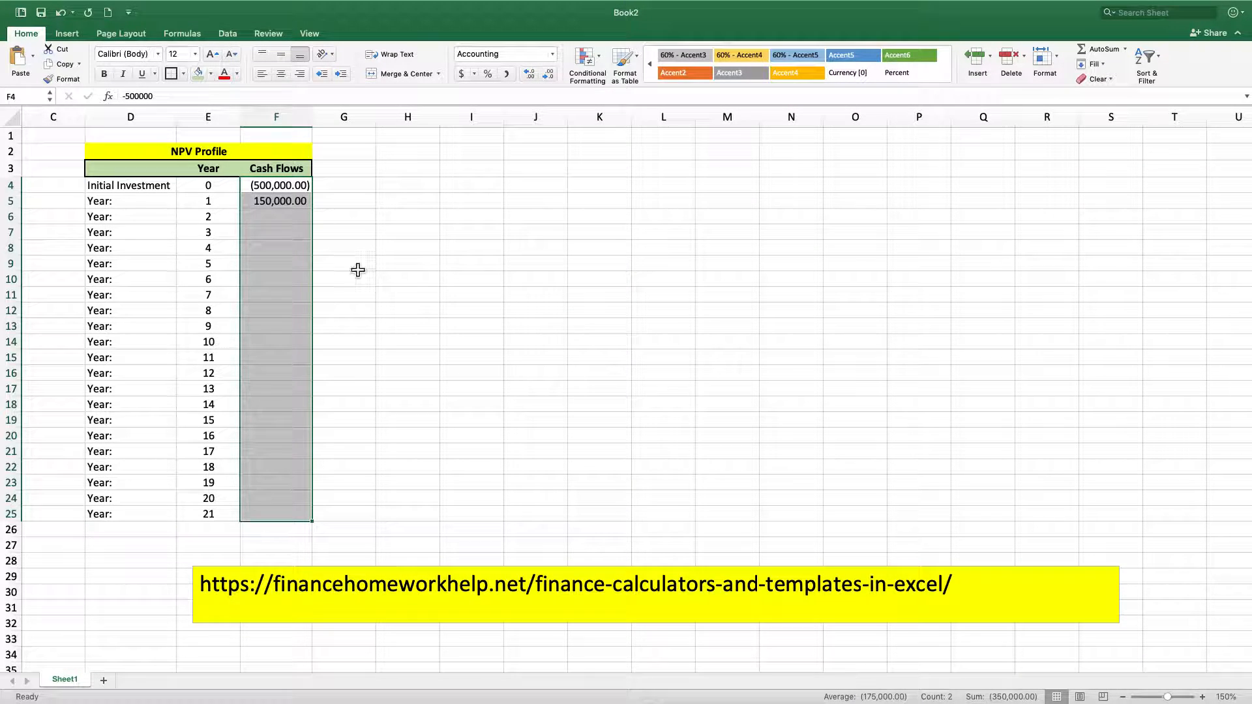
left_click(382, 202)
Enter the year 2 cash flow in F6 and correct it to 160000
left_click(297, 217)
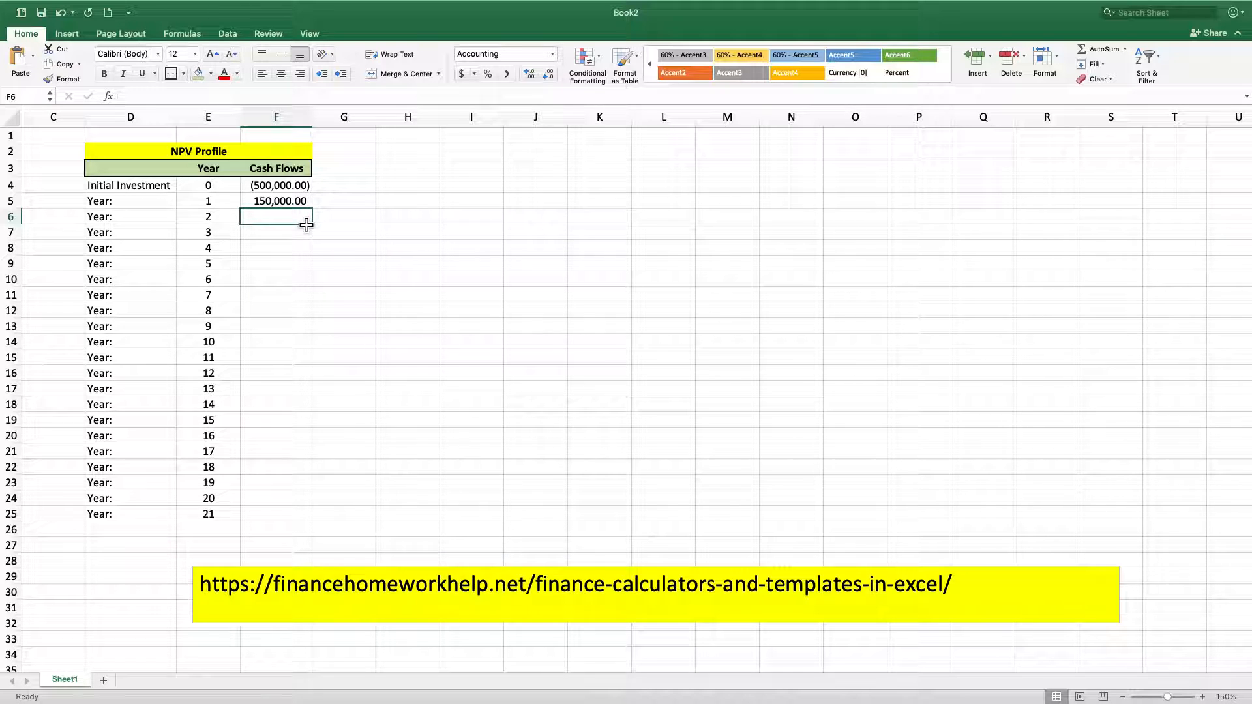
type("160000")
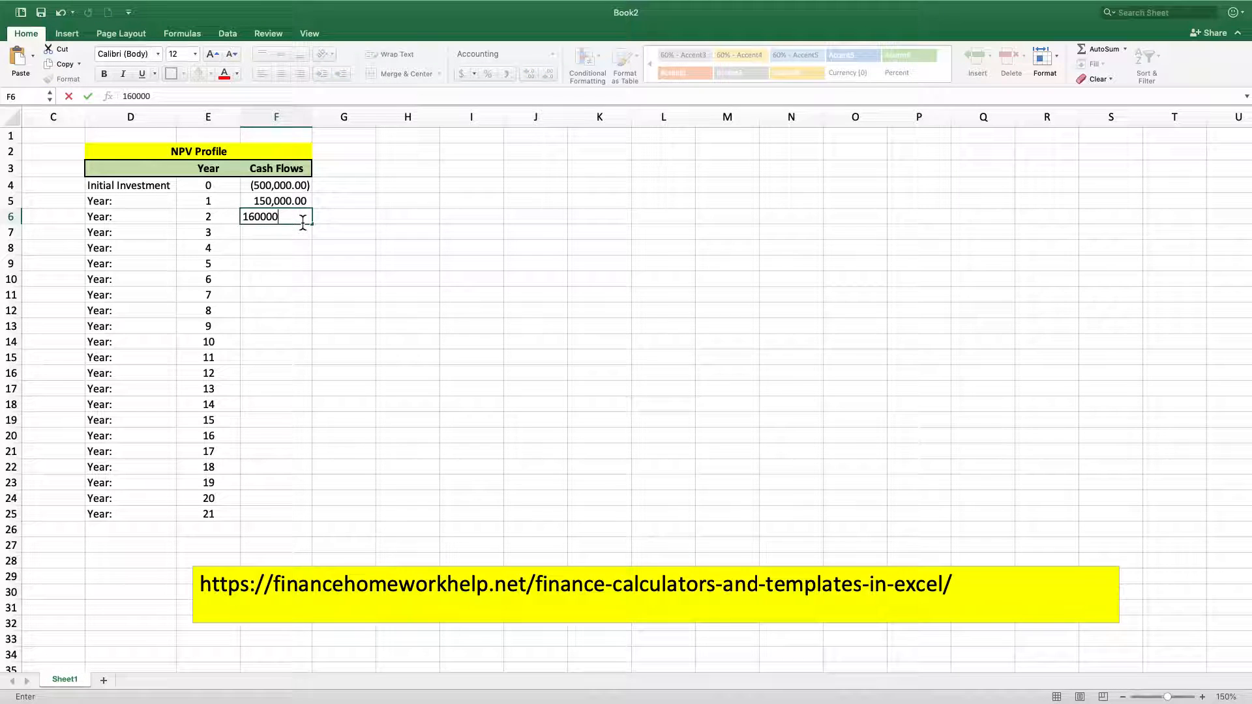
type("0")
key("Return")
left_click(302, 221)
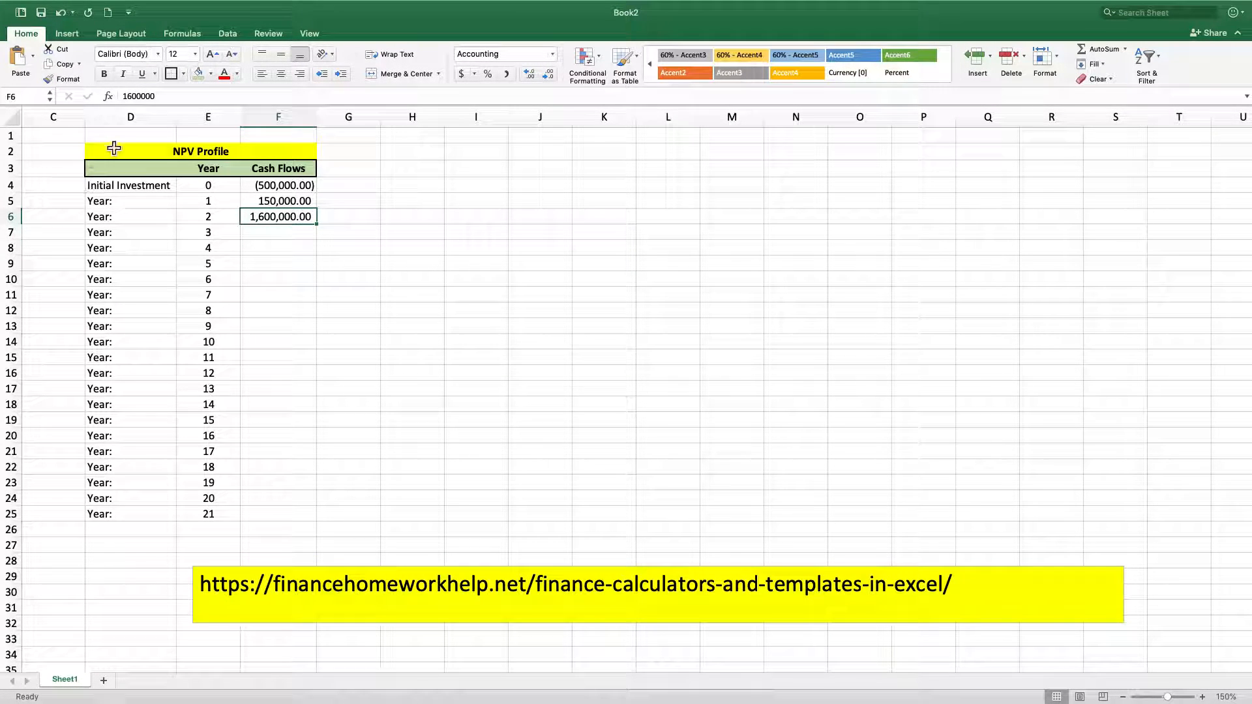
left_click(172, 96)
key("Return")
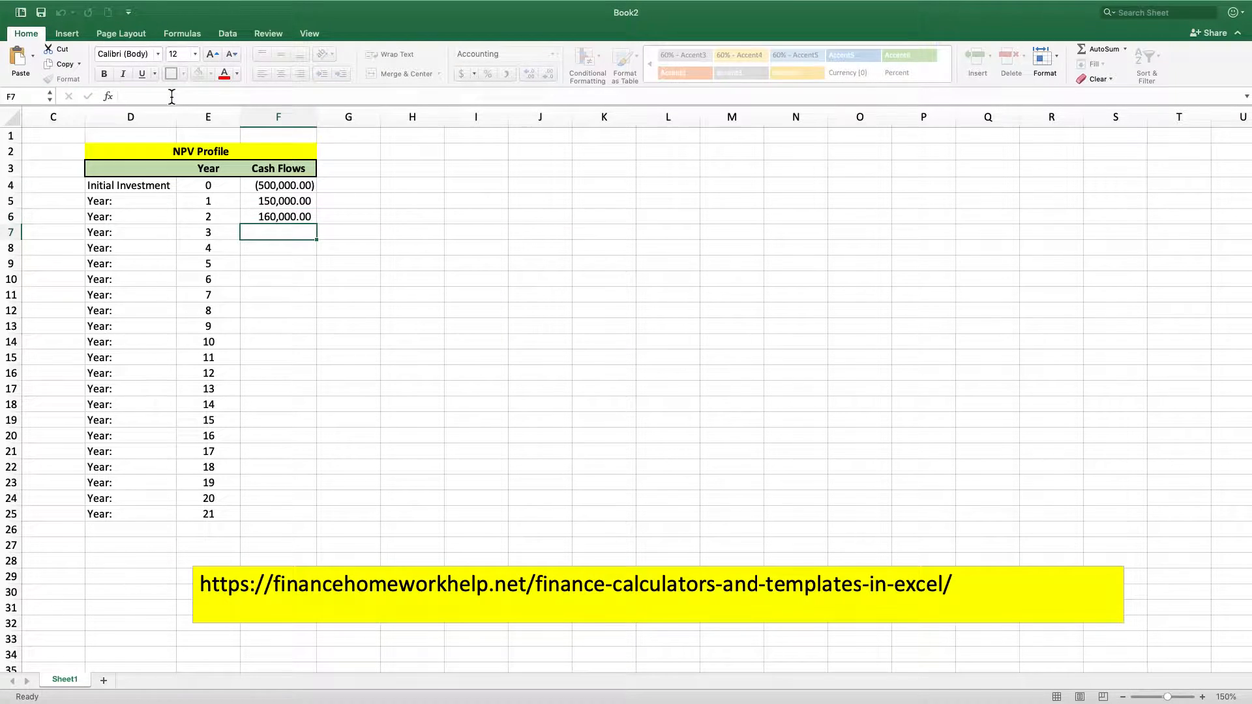
Enter the cash flows 170000, 180000 and 190000 for years 3 to 5 in cells F7 to F9
type("170,000")
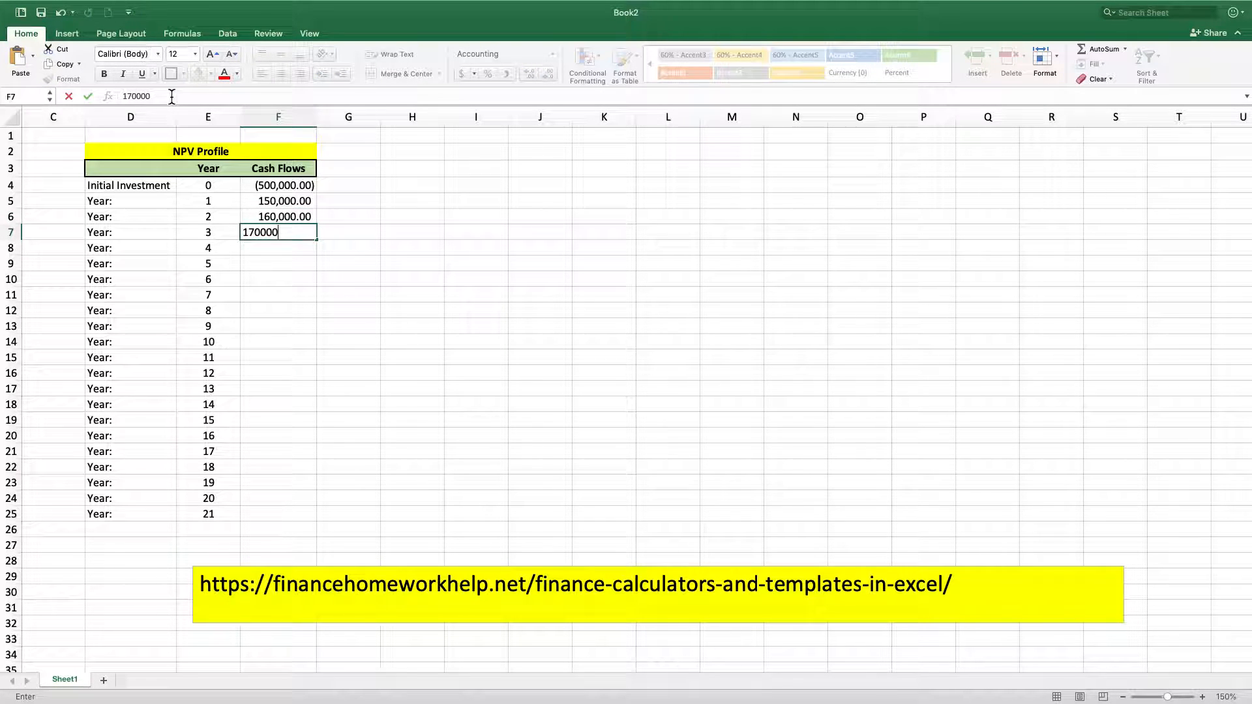
key("Return")
type("1800000")
key("Return")
key("Up")
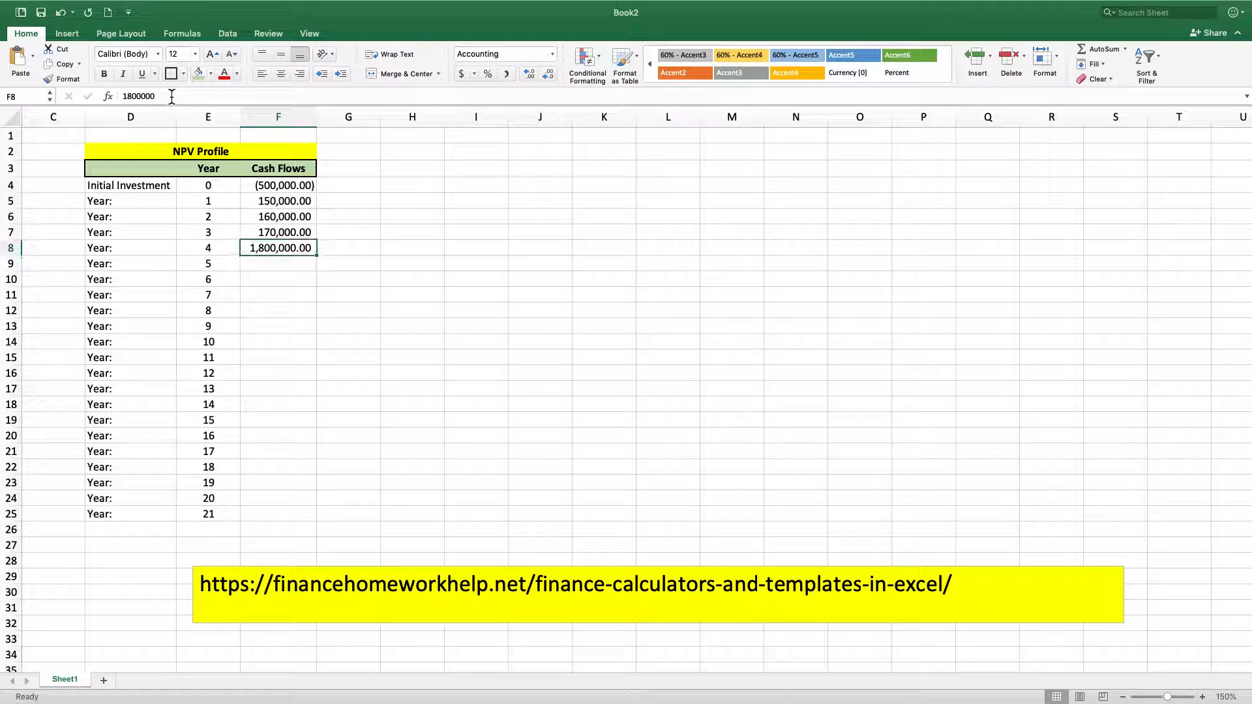
left_click(186, 95)
key("BackSpace")
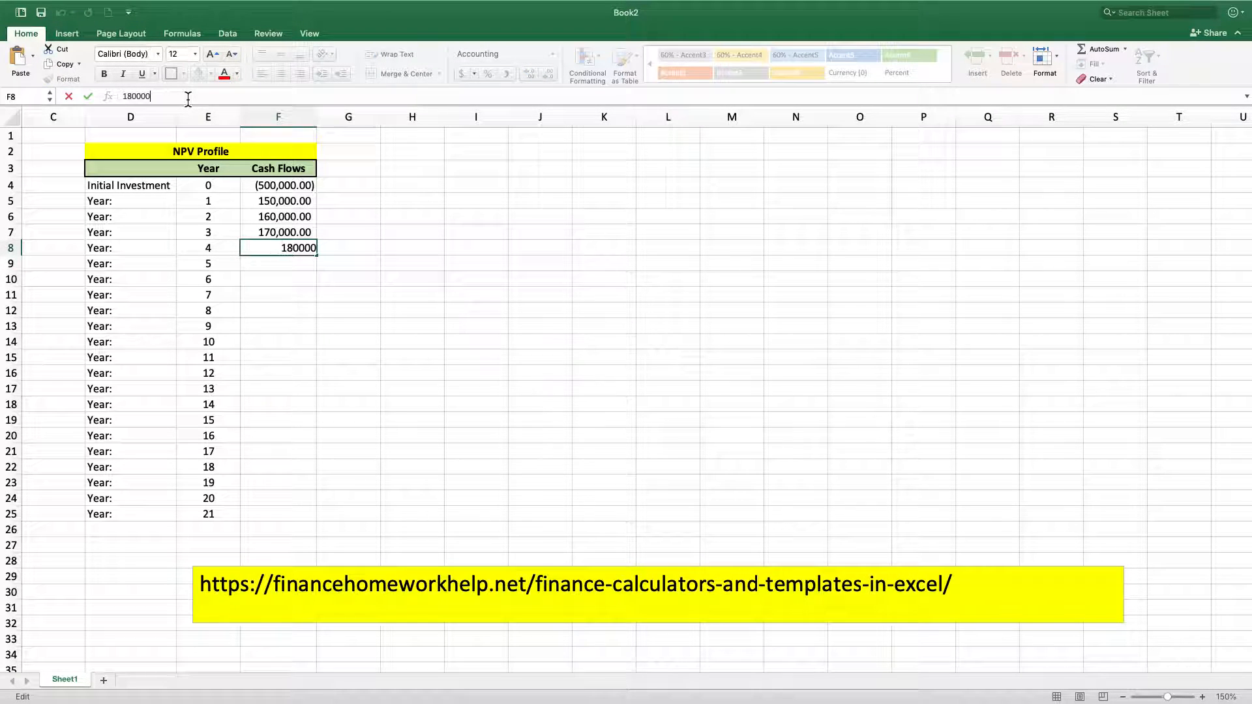
key("Return")
type("190000")
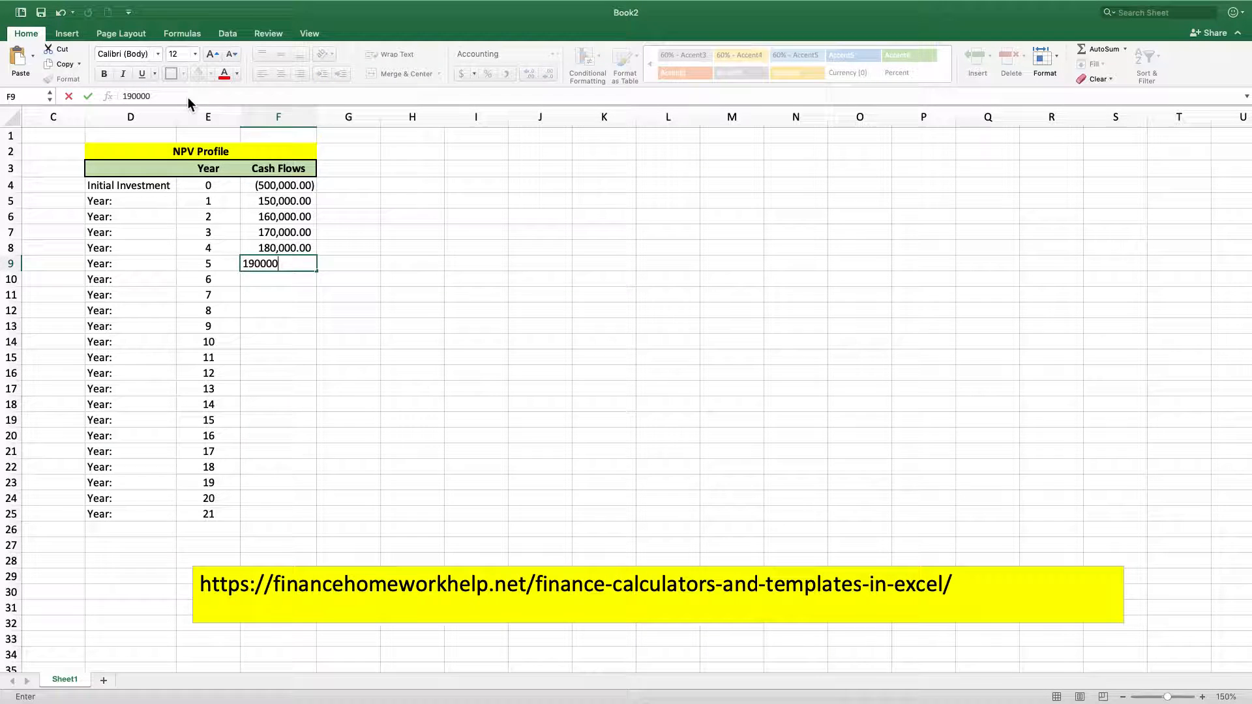
key("Return")
left_click(343, 334)
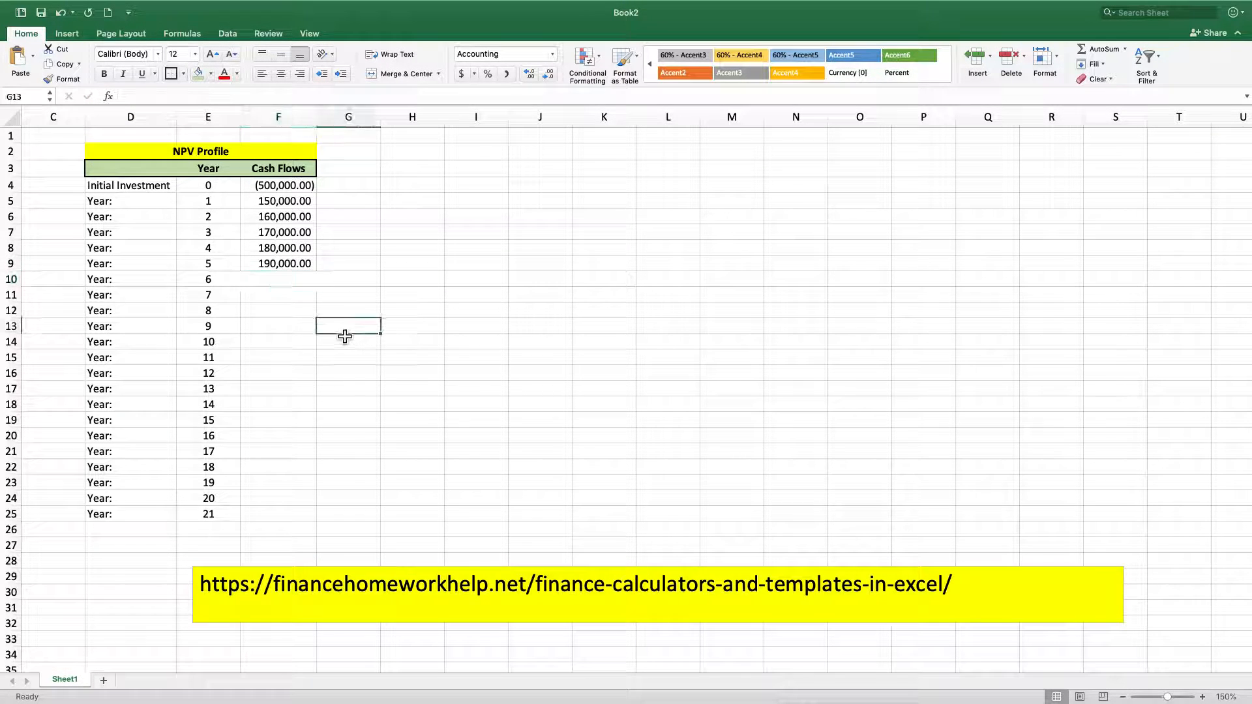
Put a thick box border around the merged NPV Profile title cell
left_click(226, 151)
left_click(171, 73)
left_click(348, 249)
left_click(422, 302)
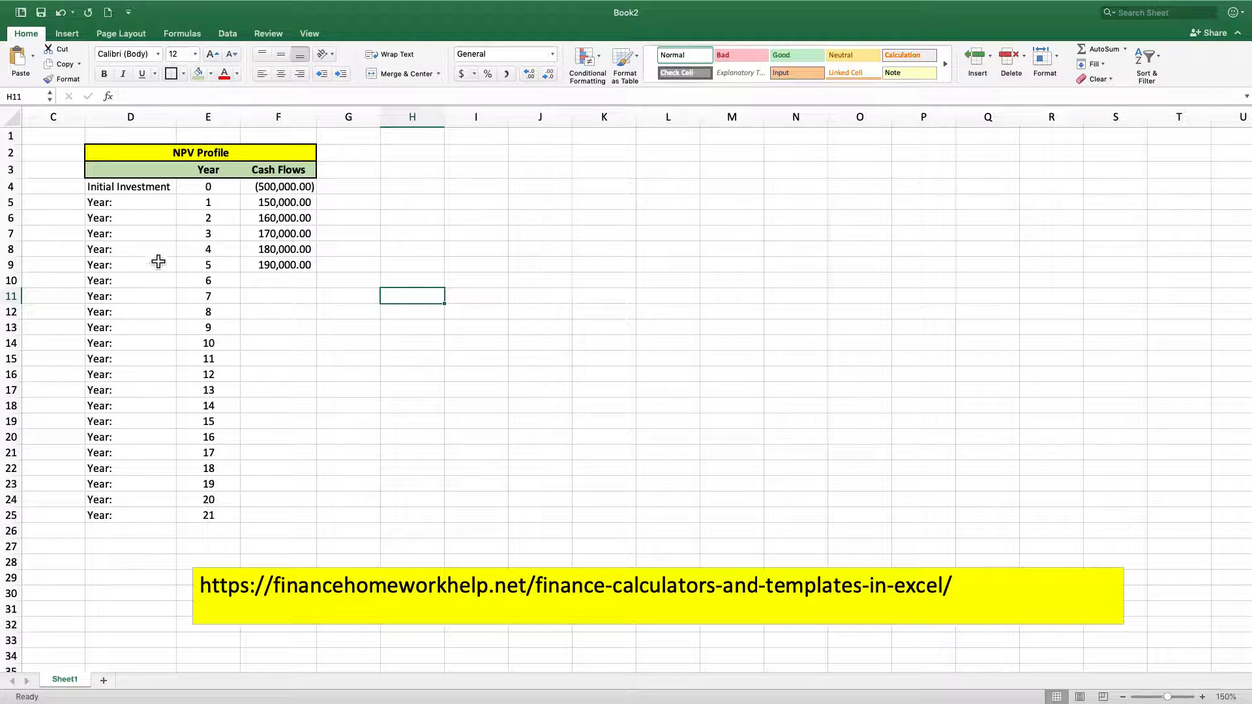
Enter the title Data Block in cell H2
left_click(421, 171)
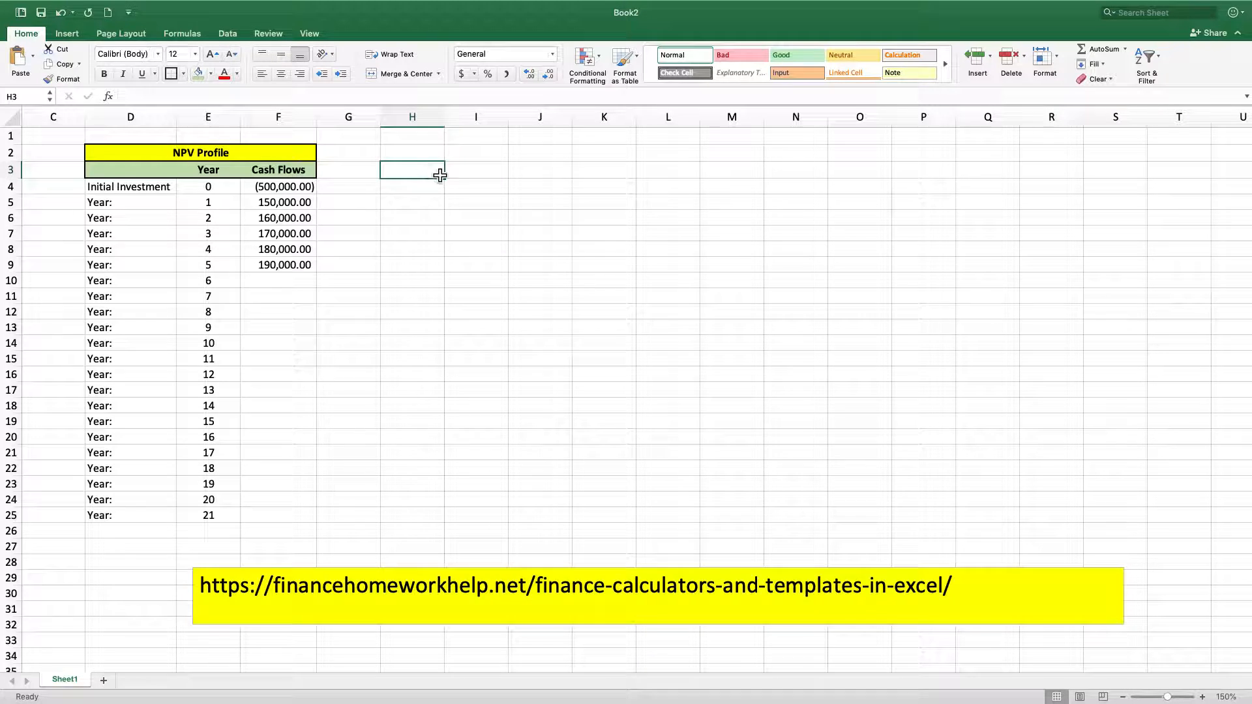
left_click(430, 160)
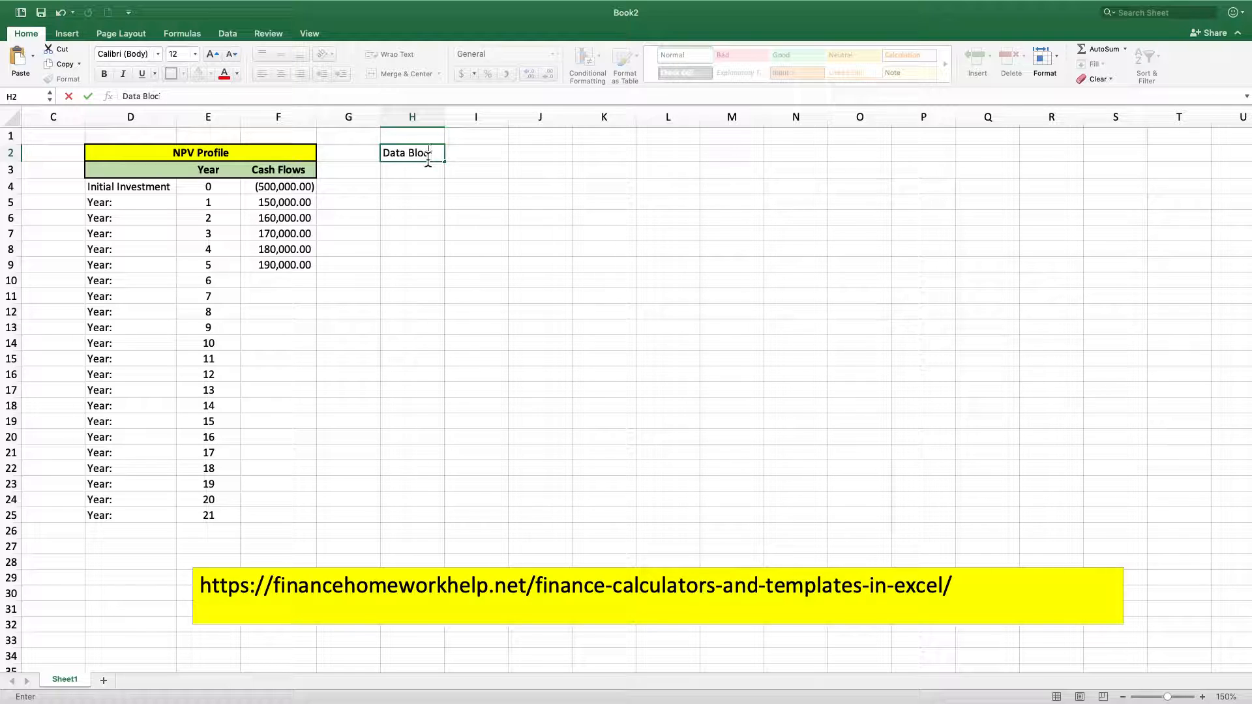
key("Return")
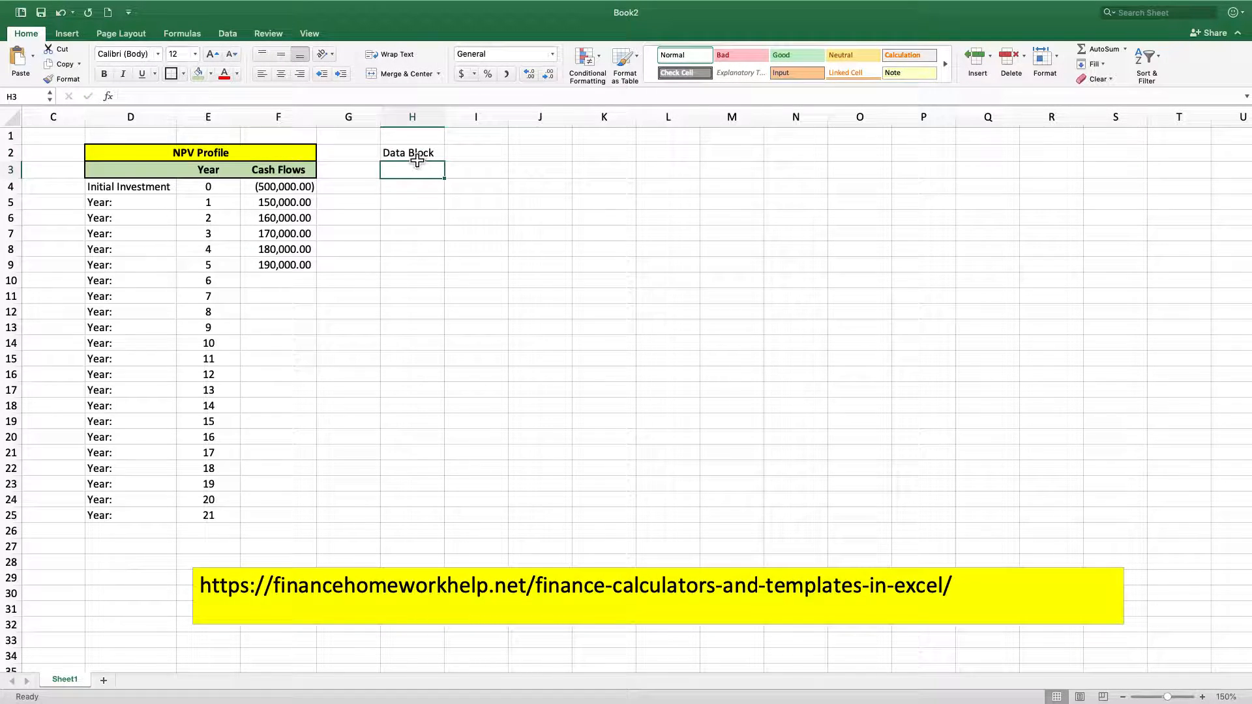
Merge and center the Data Block title across H2:I2 and make it bold with a thick box border and yellow fill
left_click_drag(417, 161, 508, 159)
left_click(392, 73)
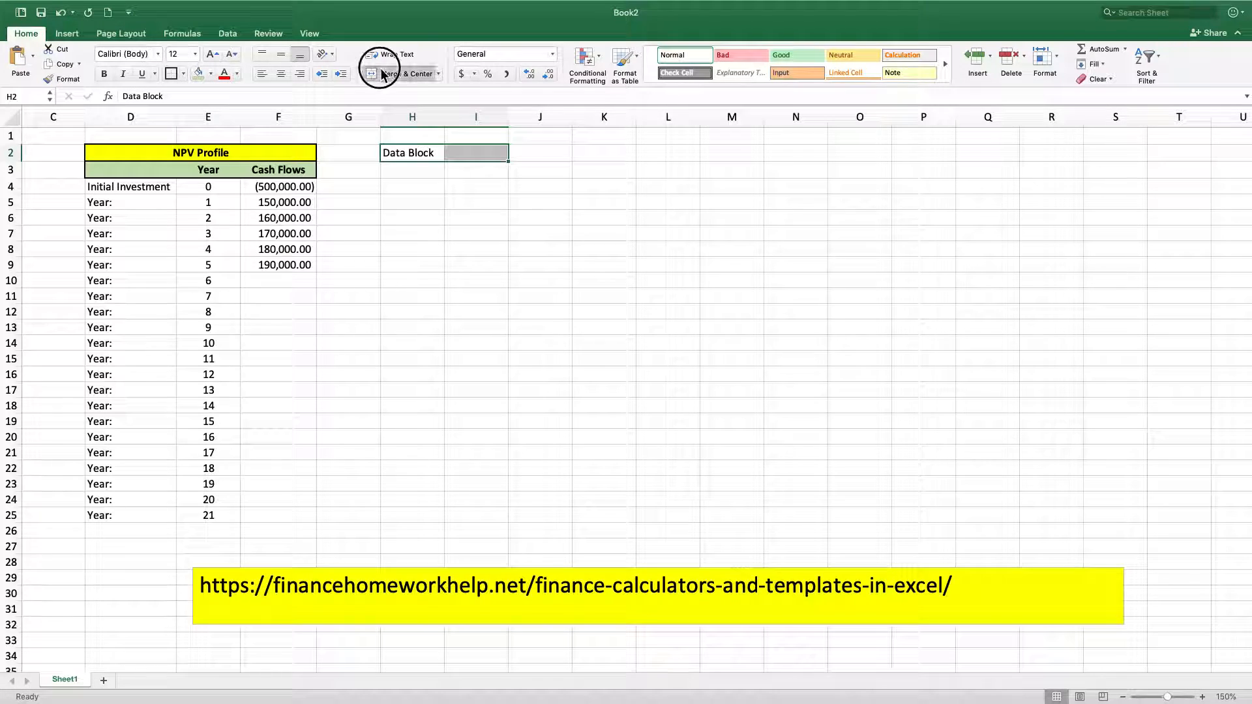
left_click(104, 73)
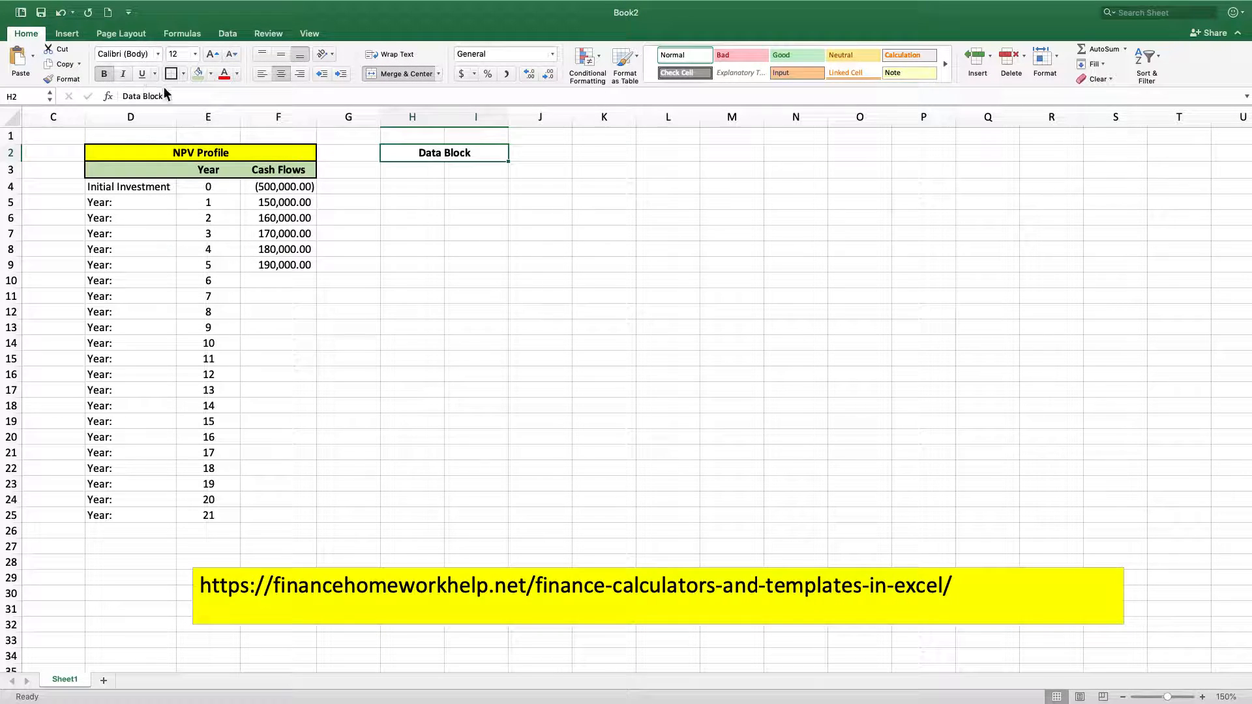
left_click(211, 74)
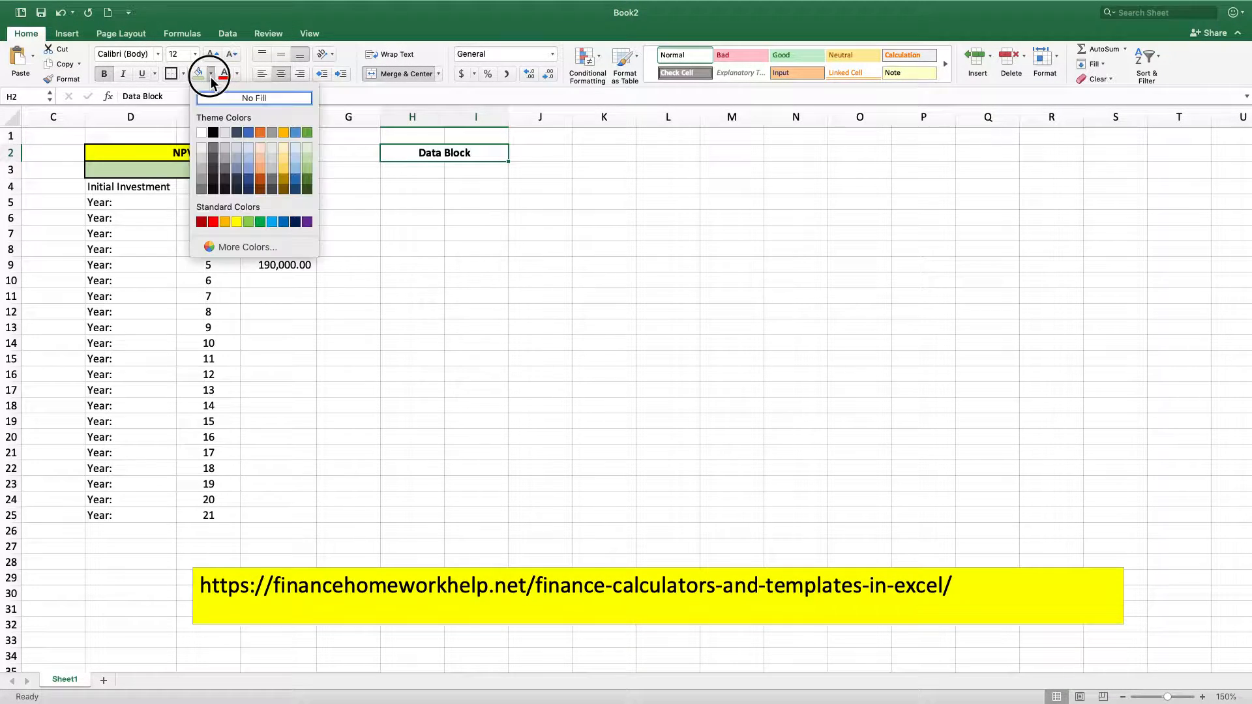
left_click(240, 221)
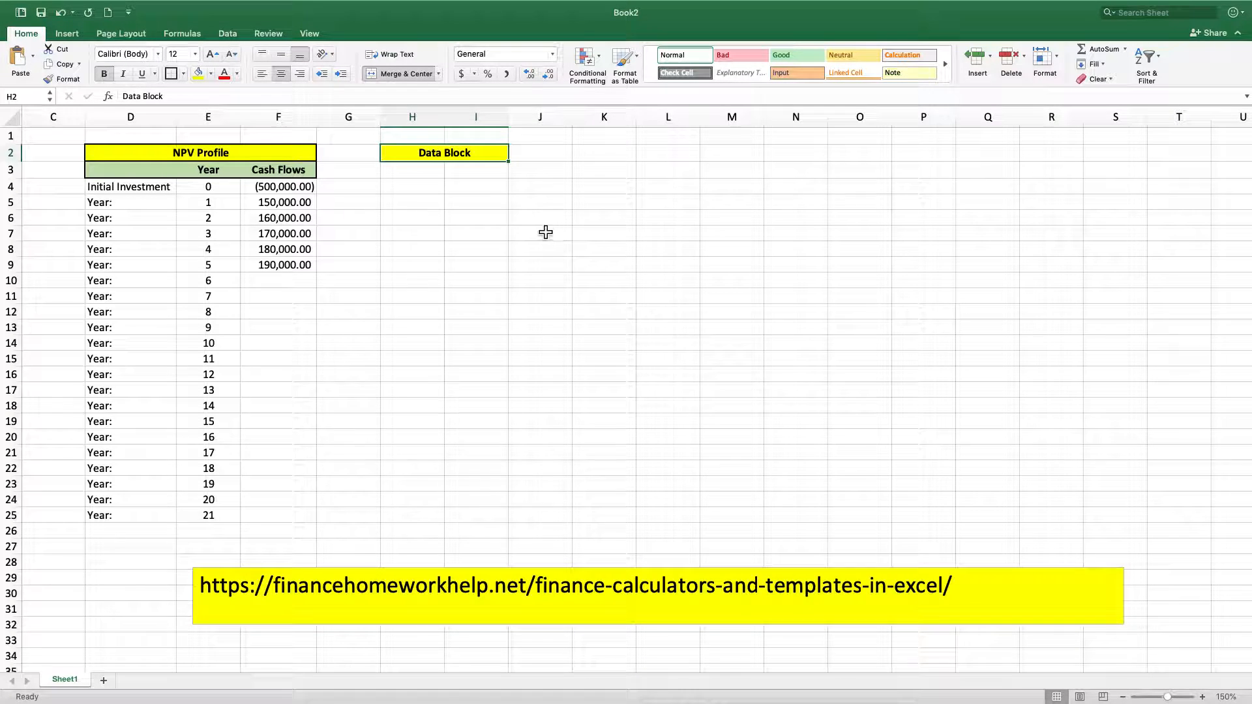
Enter the label Base Cost of Capital in H3 and widen column H to fit it
left_click(418, 171)
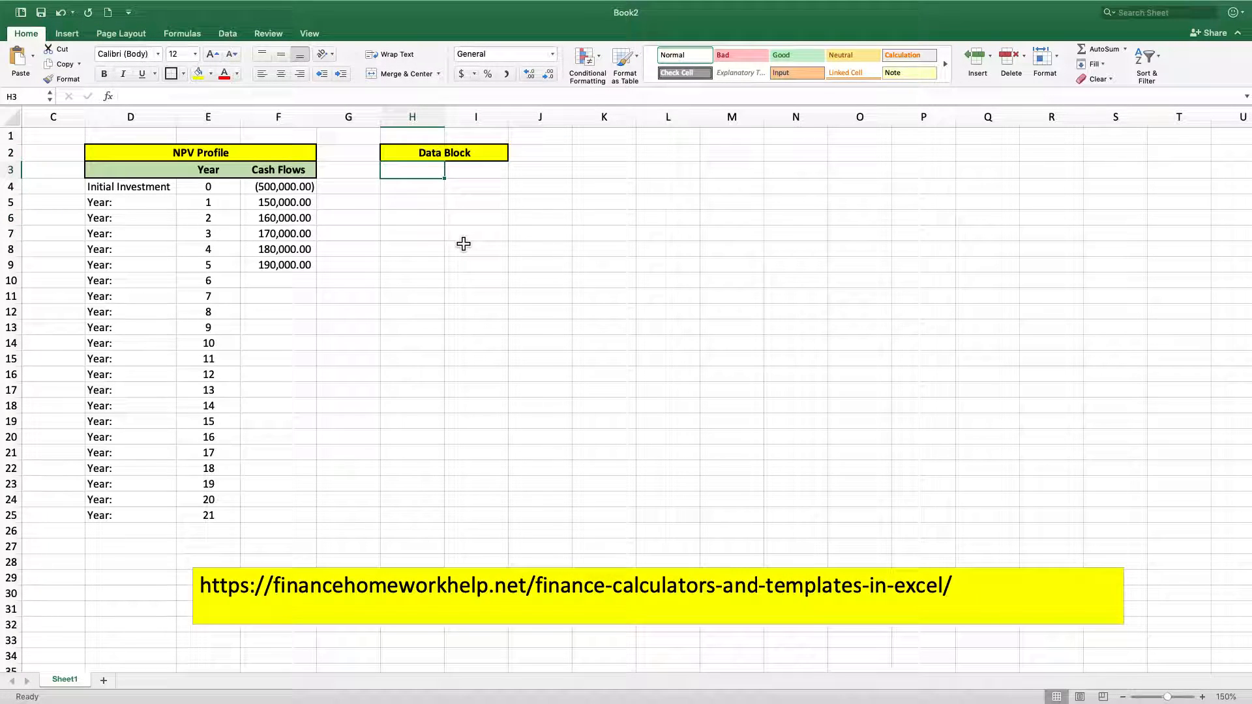
type("Base COs")
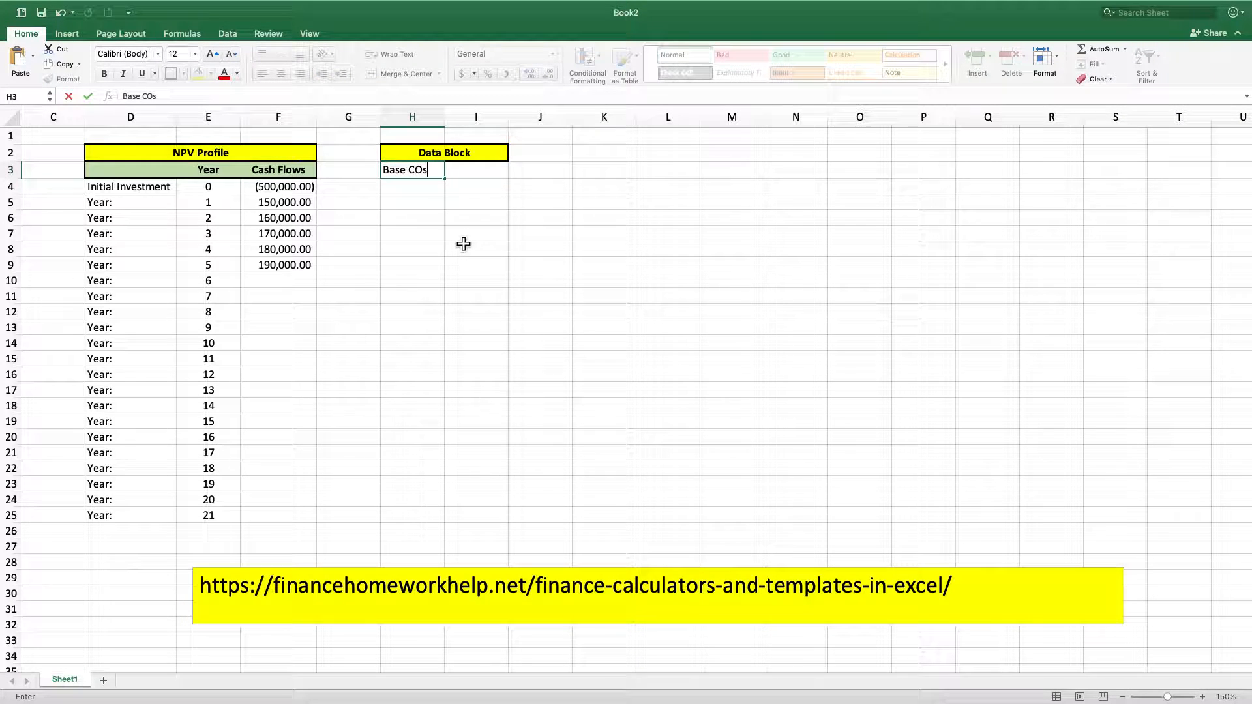
key("BackSpace")
key("BackSpace")
key("BackSpace")
type("ost of Capita")
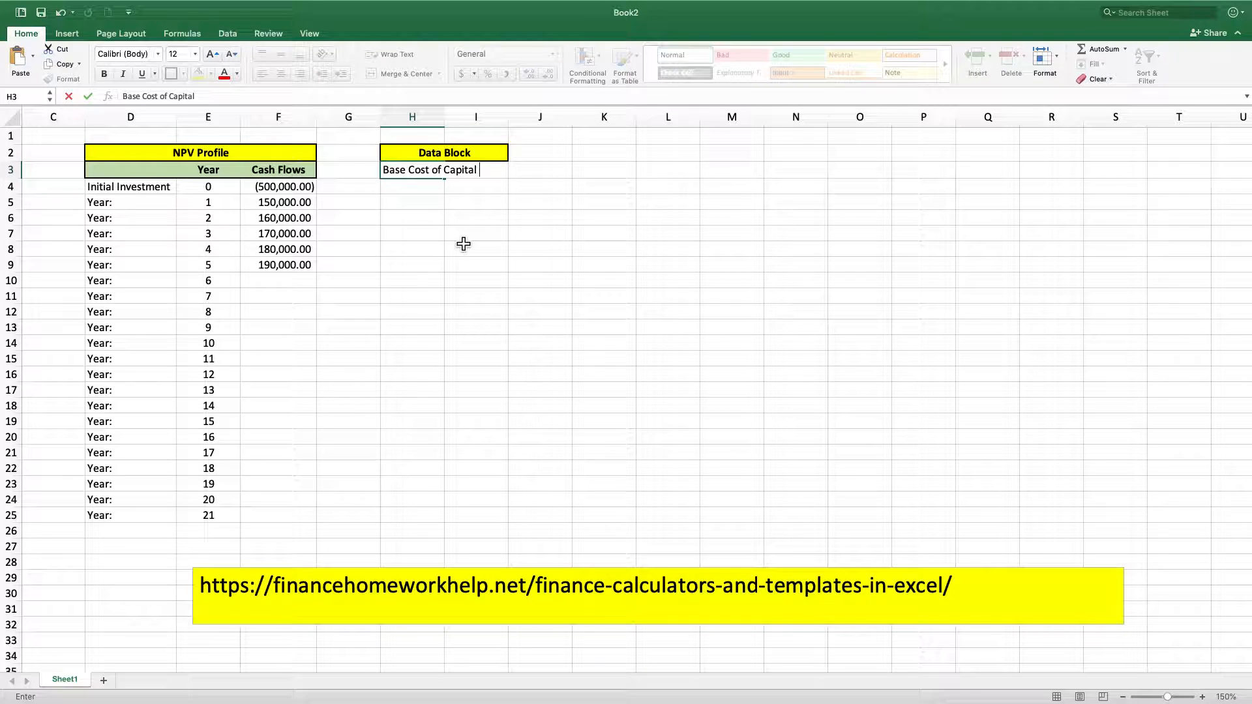
type("l")
left_click(463, 238)
left_click_drag(444, 116, 488, 117)
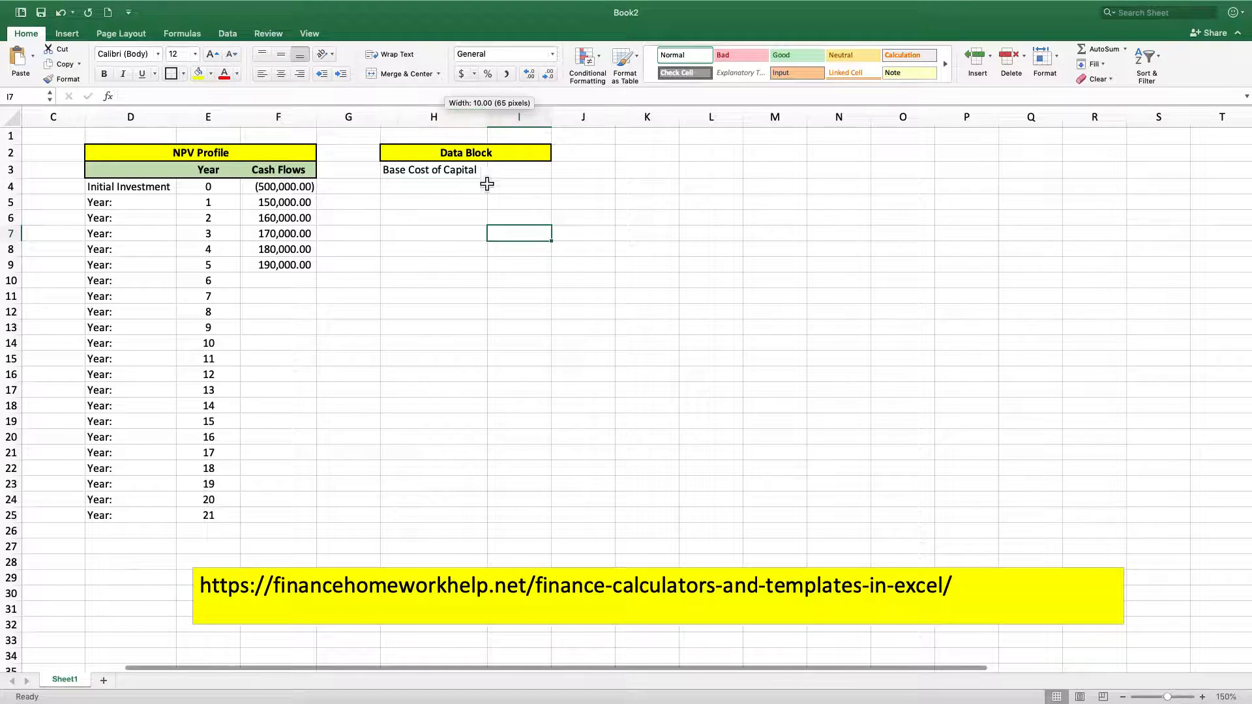
left_click(454, 220)
Enter 15% as the base cost of capital in cell I3
left_click(494, 171)
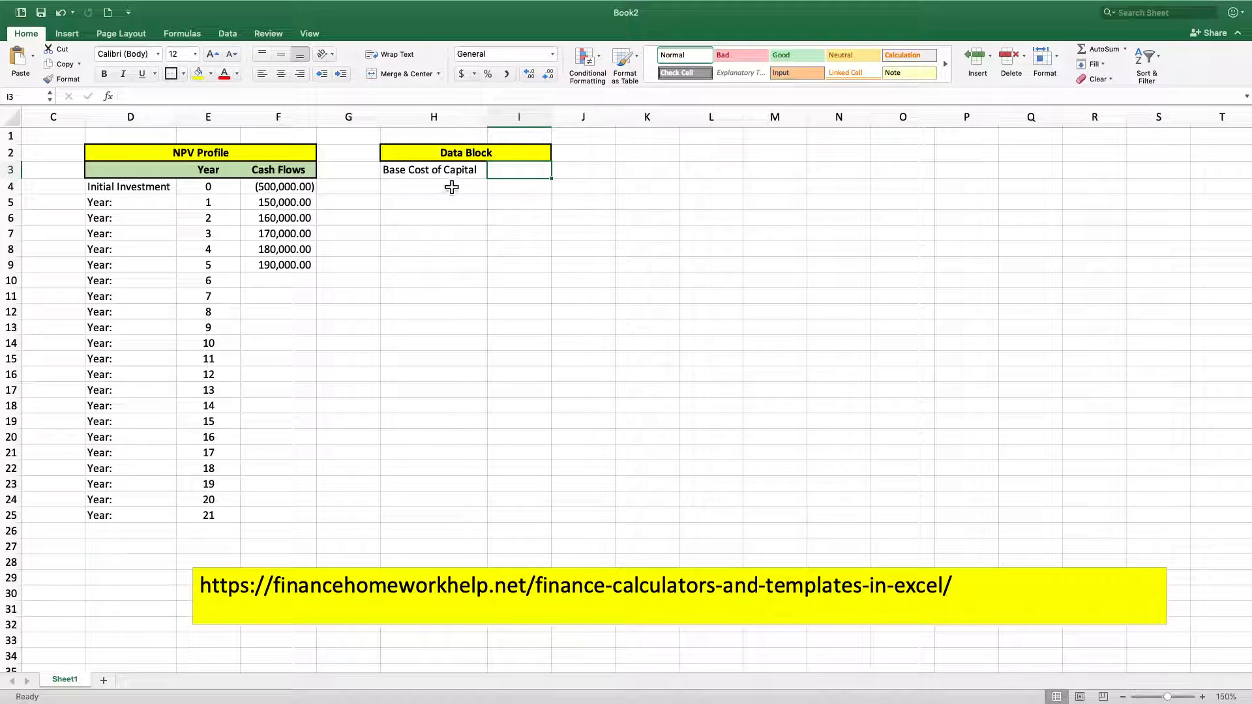
type("15%")
key("Return")
left_click(481, 193)
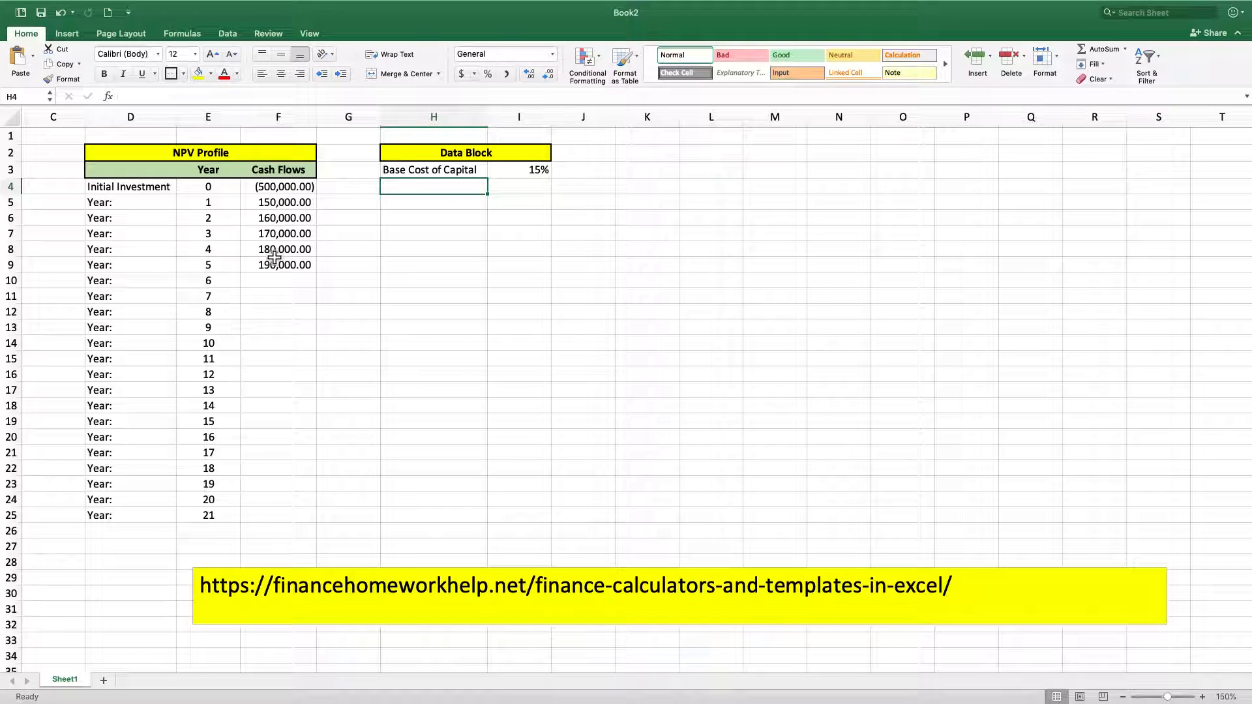
left_click(442, 282)
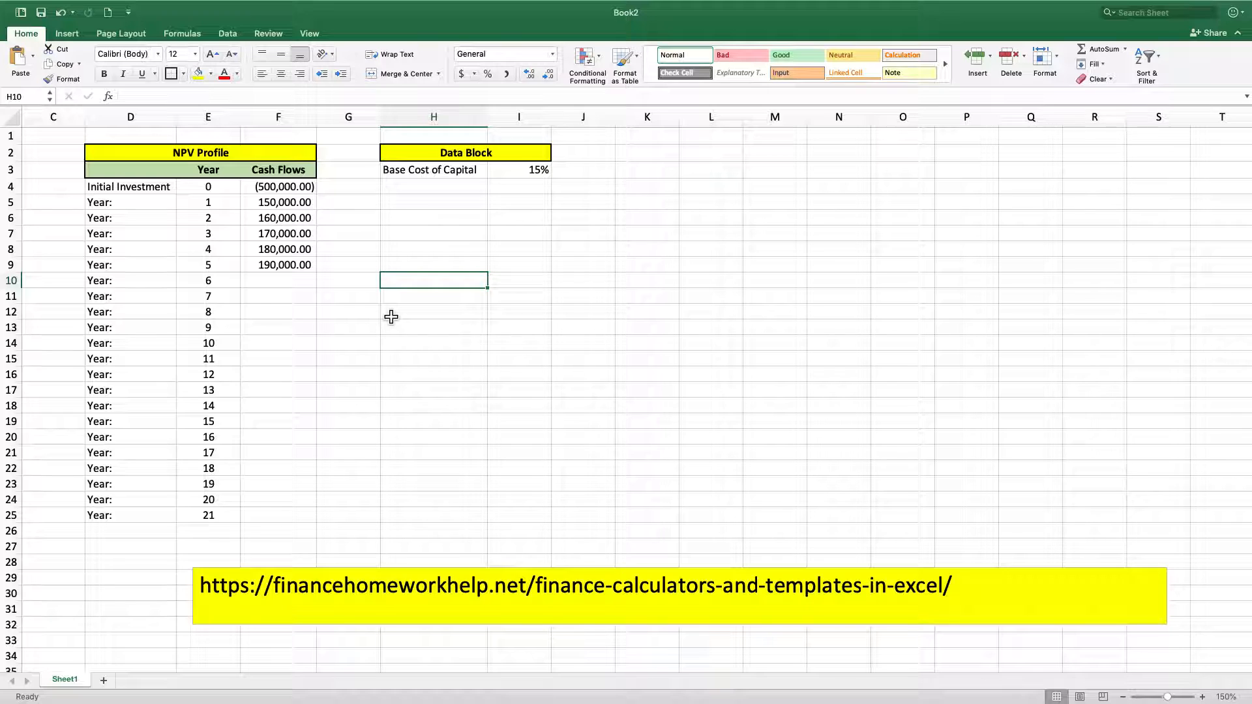
Enter the label Increment in H4 with a value of 5% in I4
left_click(478, 188)
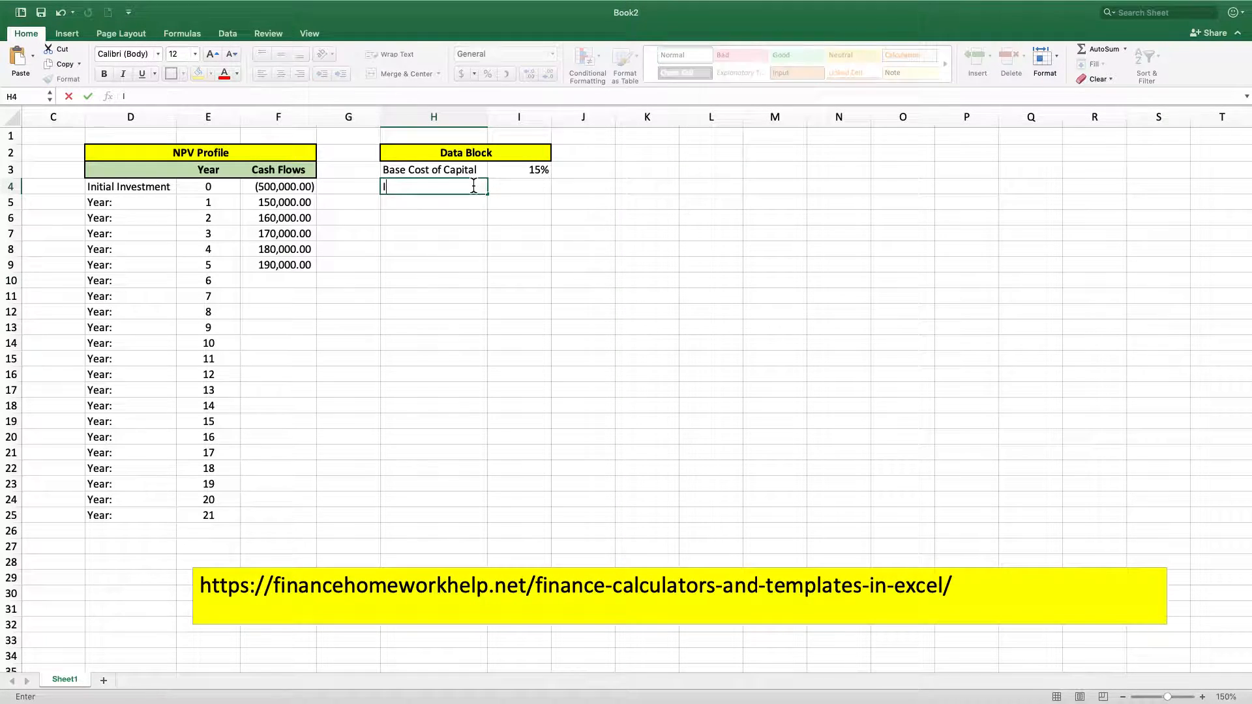
type("Increment")
key("Tab")
type("5%")
key("Return")
left_click(517, 187)
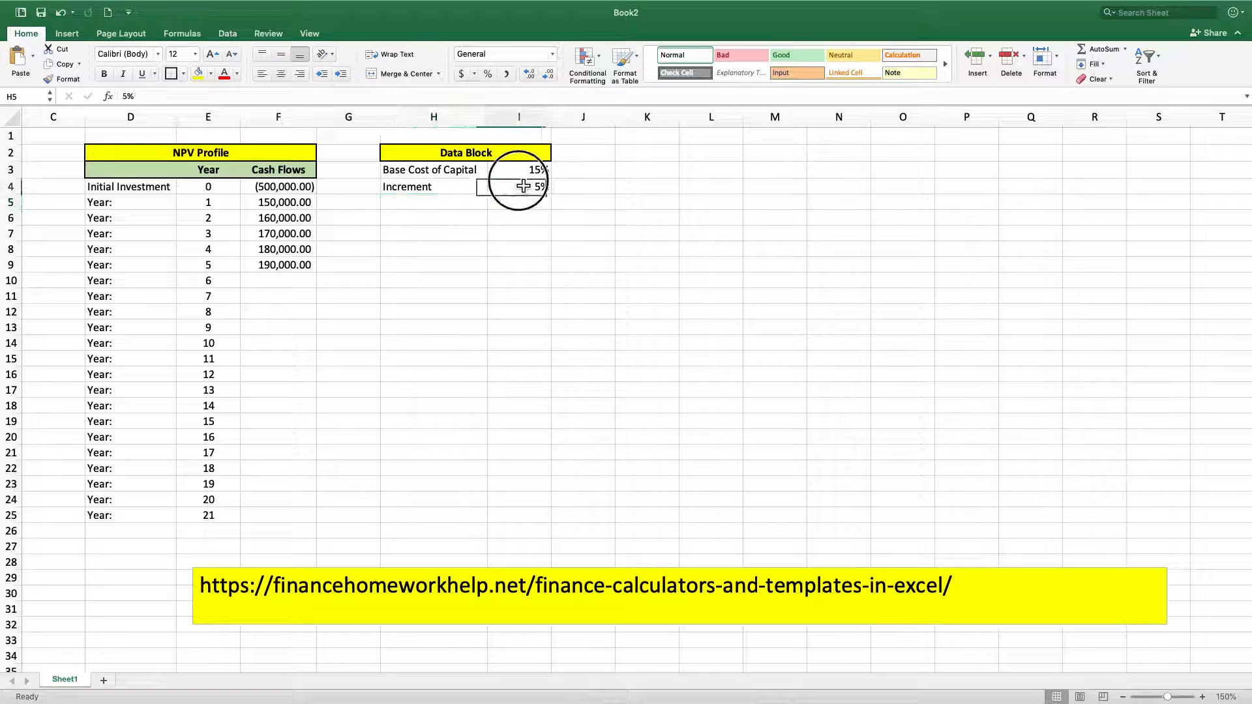
left_click(639, 157)
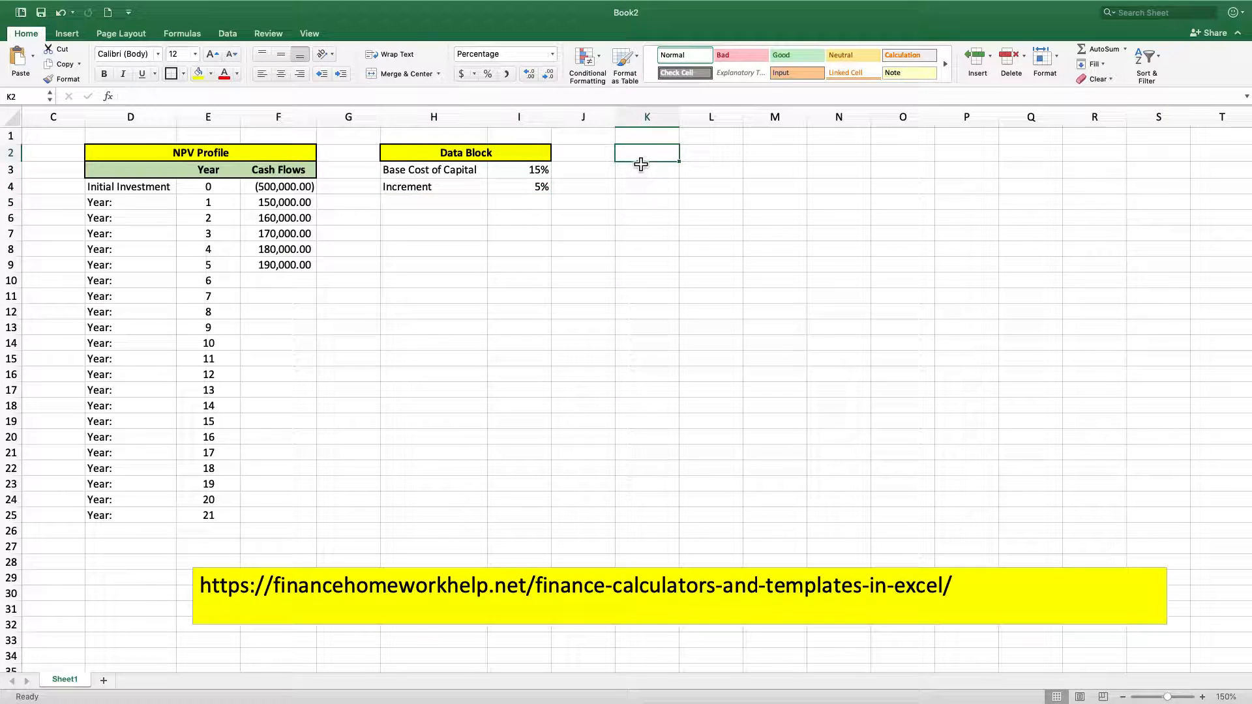
Put a thick box border around the yearly cash flow table in D3:F25
left_click_drag(533, 170, 520, 189)
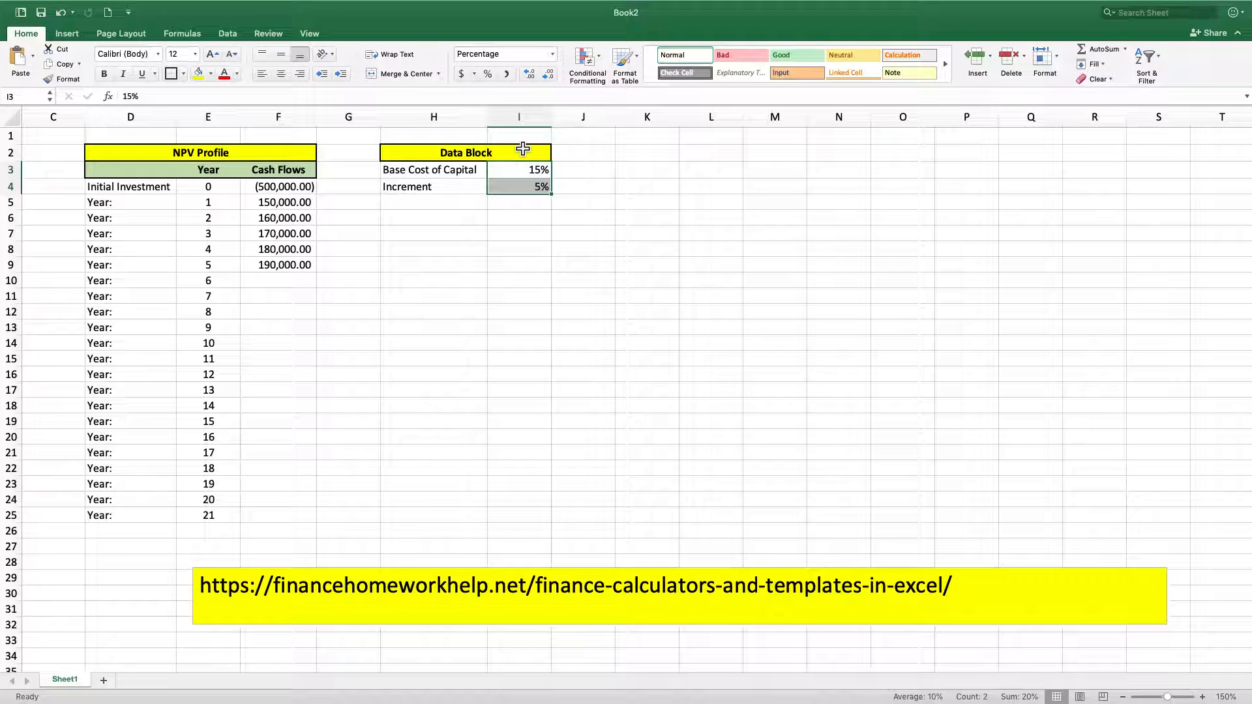
left_click(278, 235)
left_click_drag(215, 177, 205, 499)
left_click_drag(166, 171, 260, 515)
left_click(171, 74)
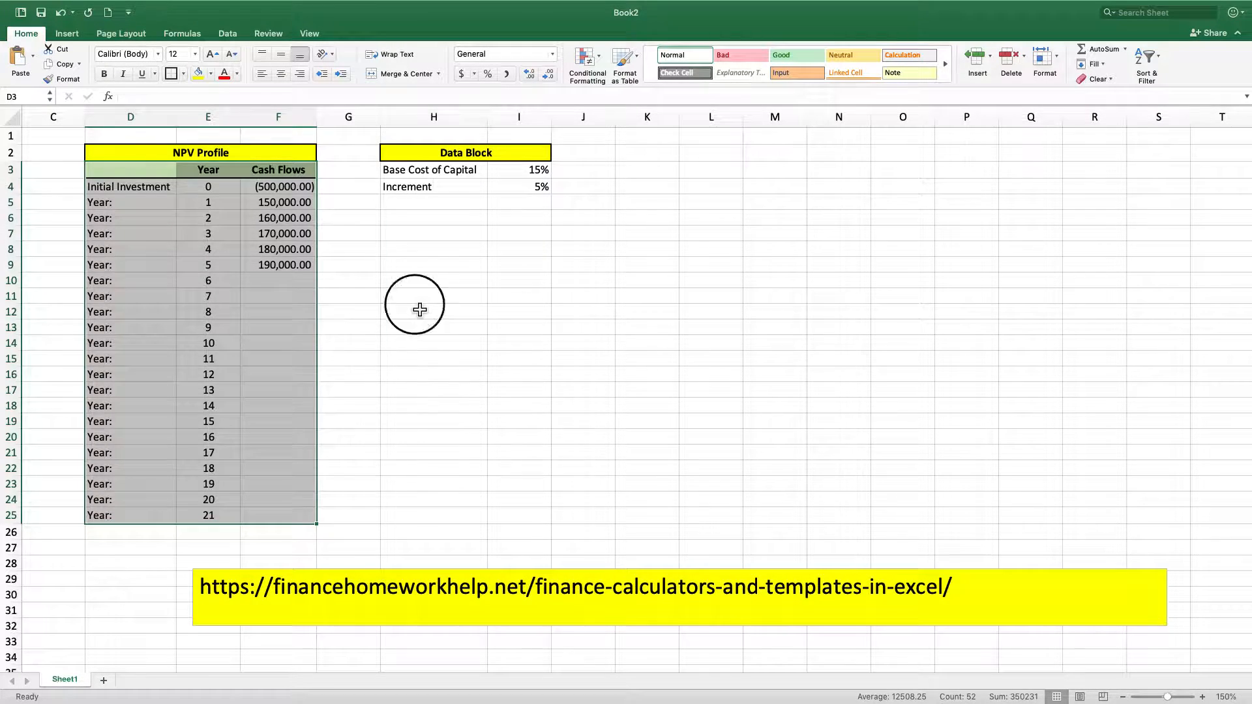
left_click(417, 312)
Fill the Cash Flows input cells F4:F25 with light blue
left_click_drag(309, 189, 280, 522)
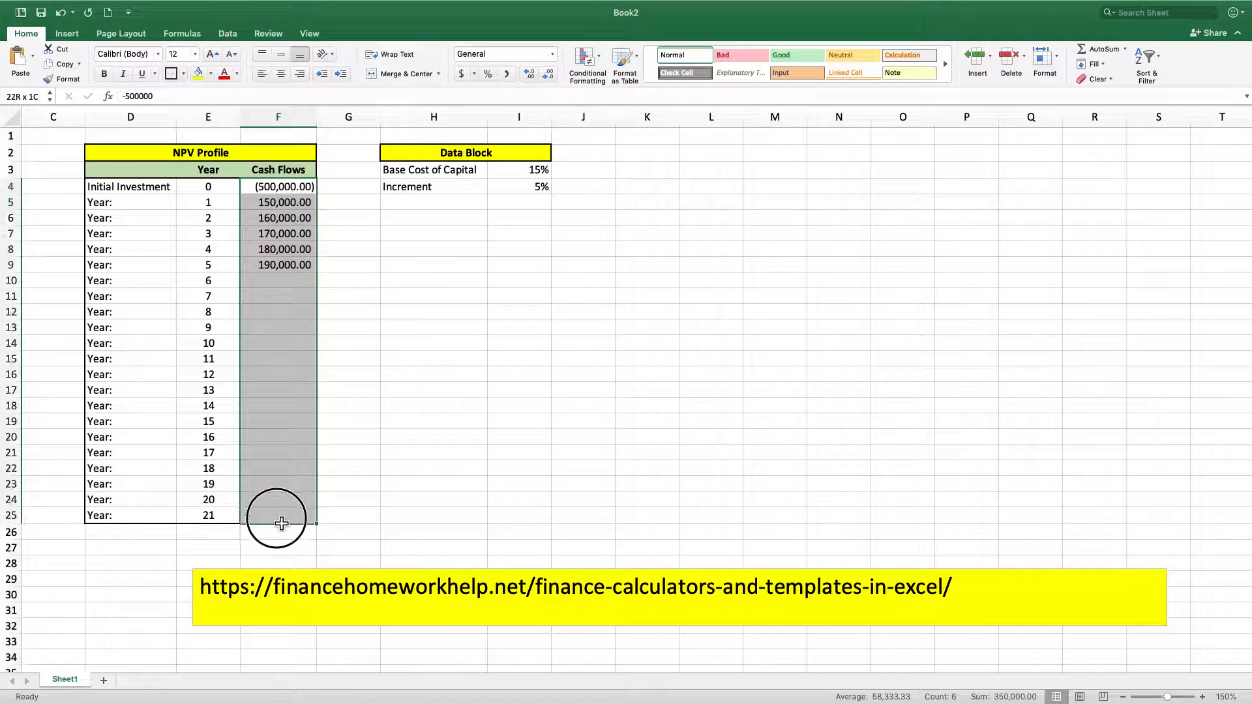
left_click(211, 74)
left_click(250, 151)
left_click(453, 297)
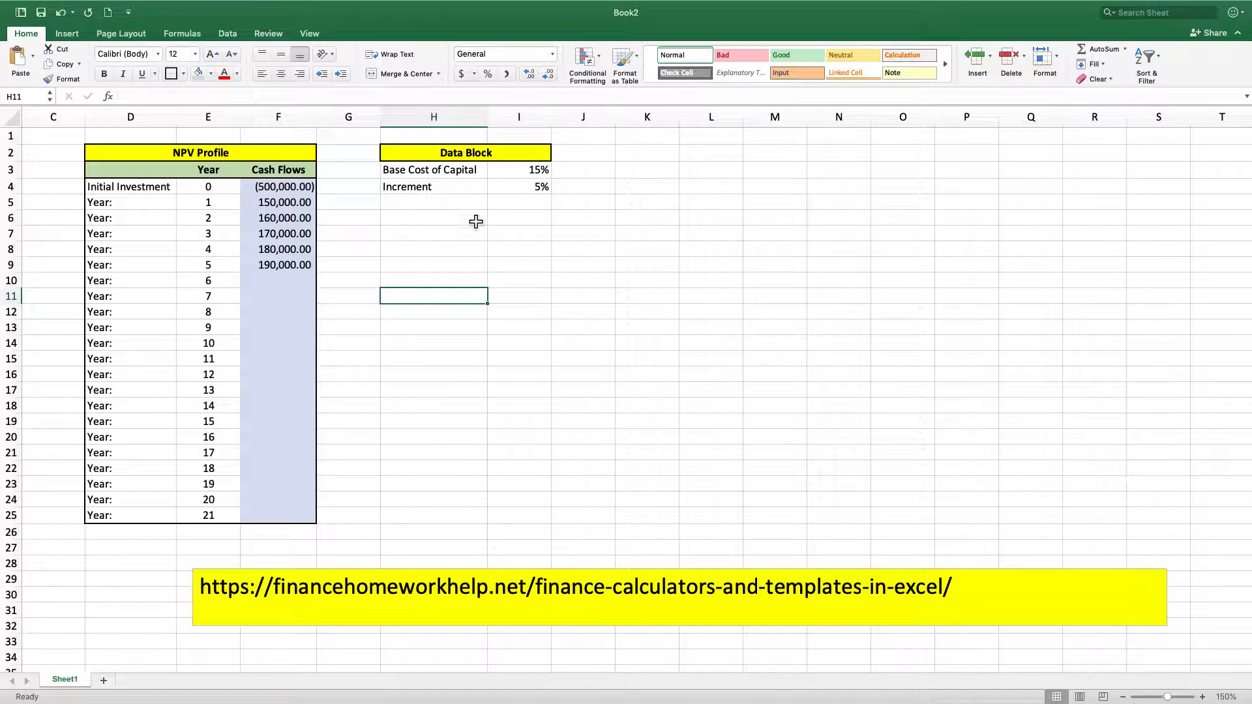
Fill the Data Block input cells I3:I4 with light blue and outline H2:I4 with a thick box border
left_click_drag(528, 169, 529, 186)
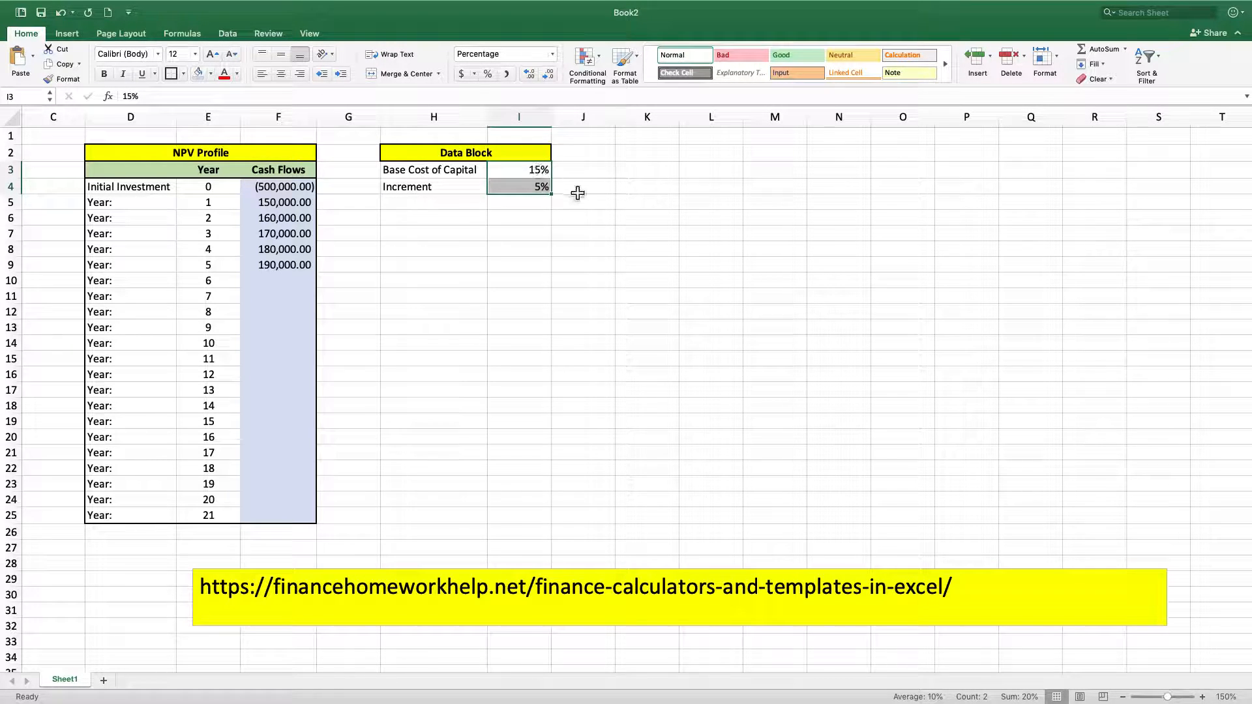
left_click(211, 73)
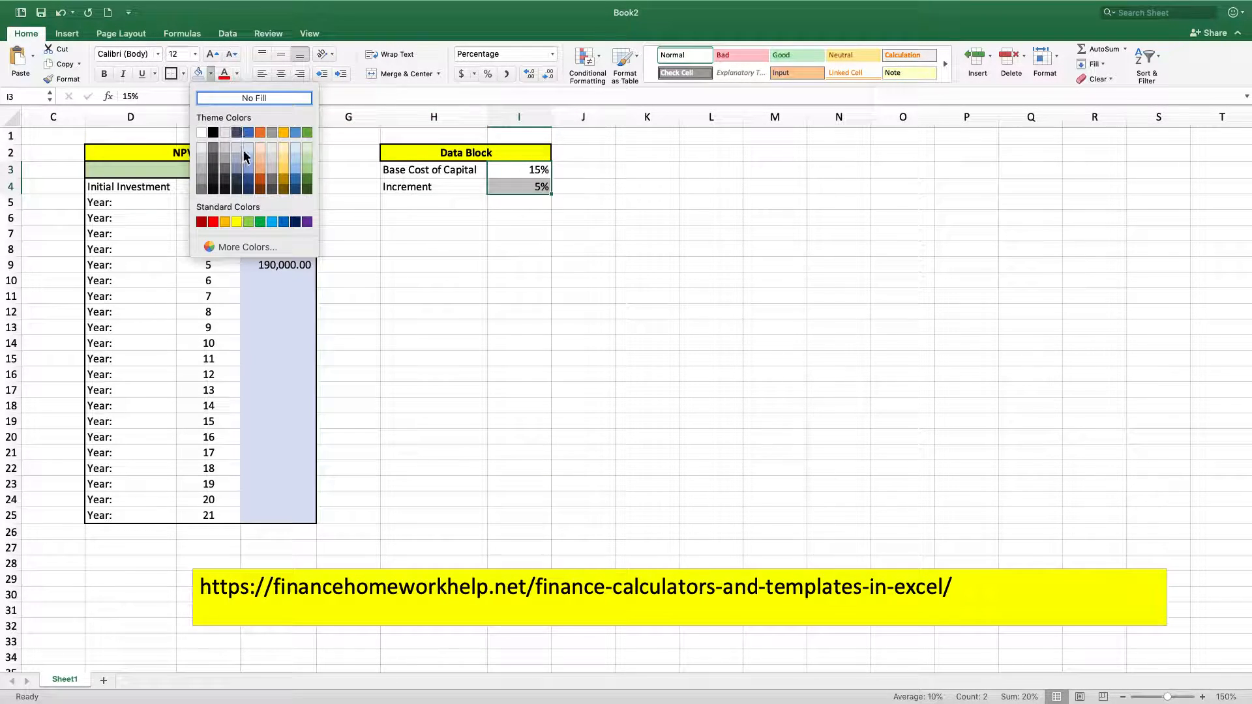
left_click(253, 154)
left_click(541, 280)
left_click_drag(414, 155, 428, 184)
left_click(173, 74)
left_click(580, 358)
Enter the title NPV Profile in K2 and merge and center it across K2:M2
left_click(655, 174)
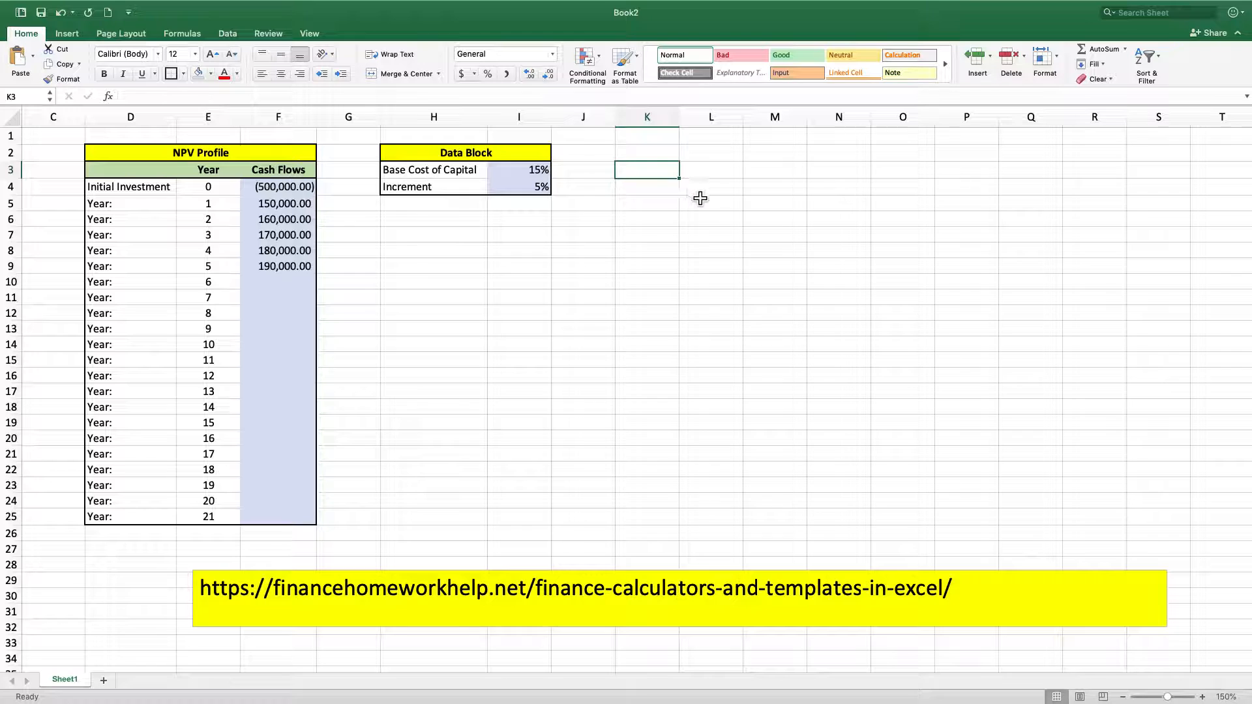
left_click(658, 163)
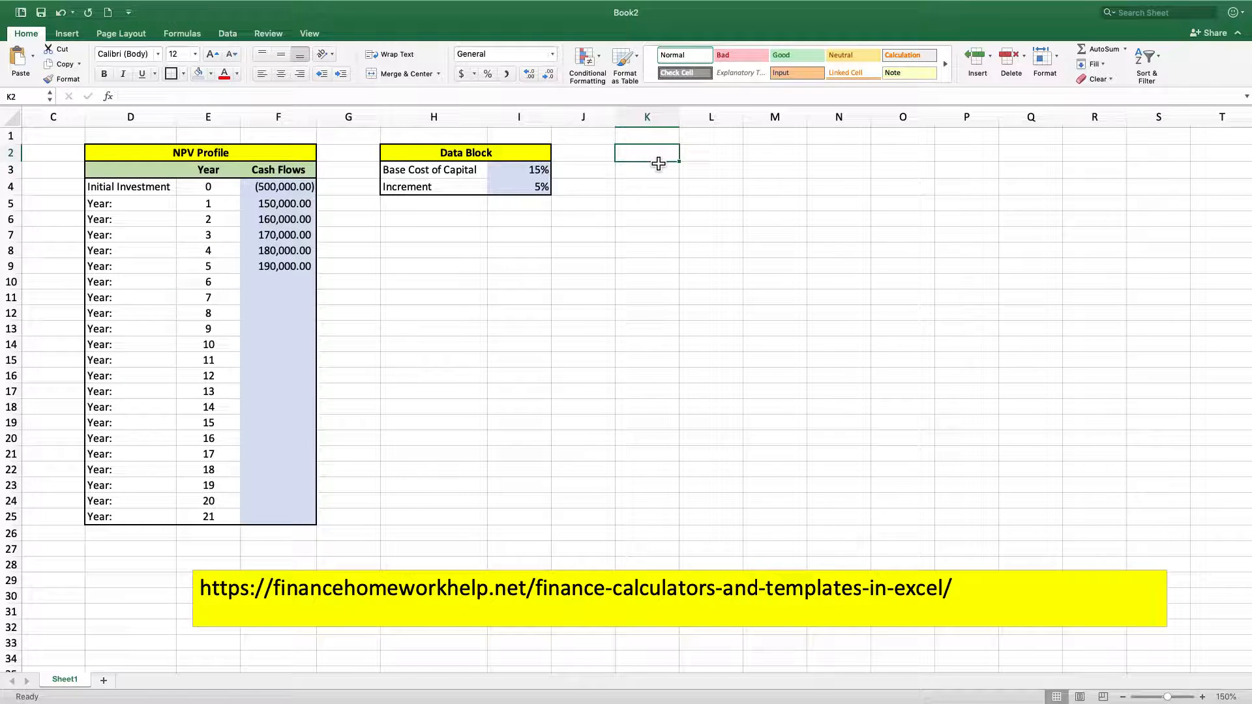
type("NPV")
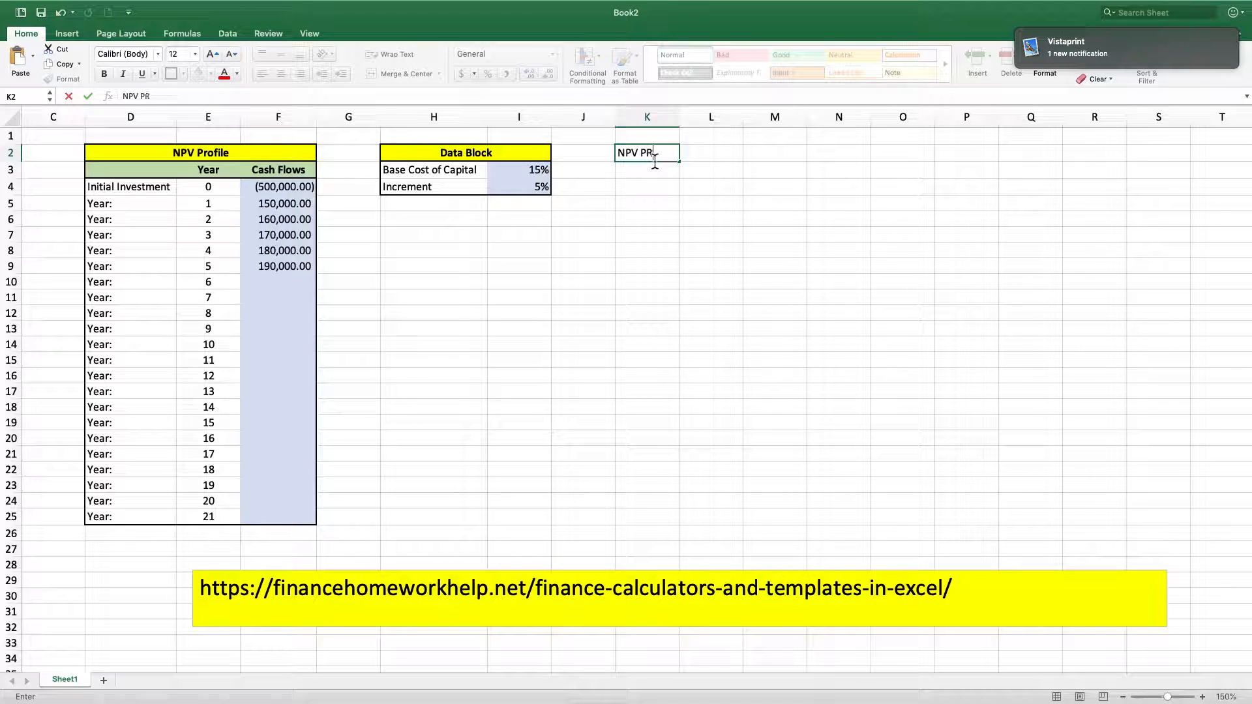
type(" Profile")
key("Return")
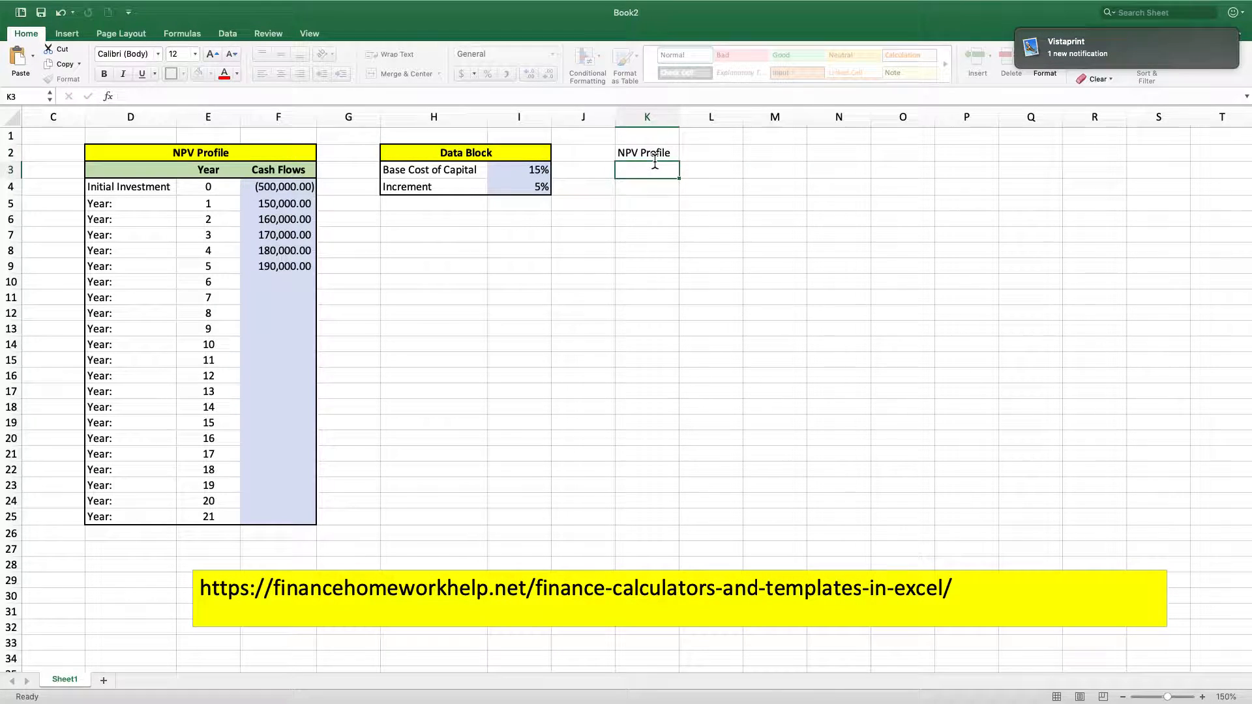
left_click(717, 172)
left_click_drag(662, 157, 757, 153)
left_click(398, 75)
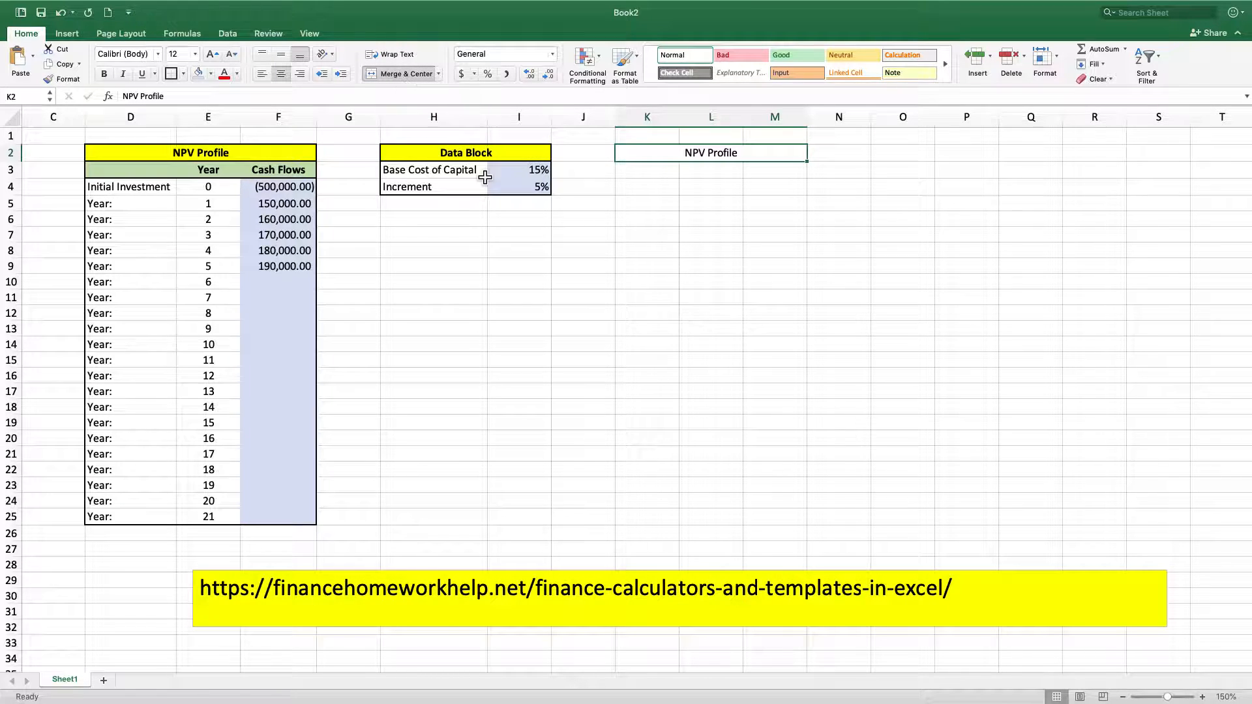
Enter the column headers Increment, Rate and NPV in K3:M3
left_click(676, 179)
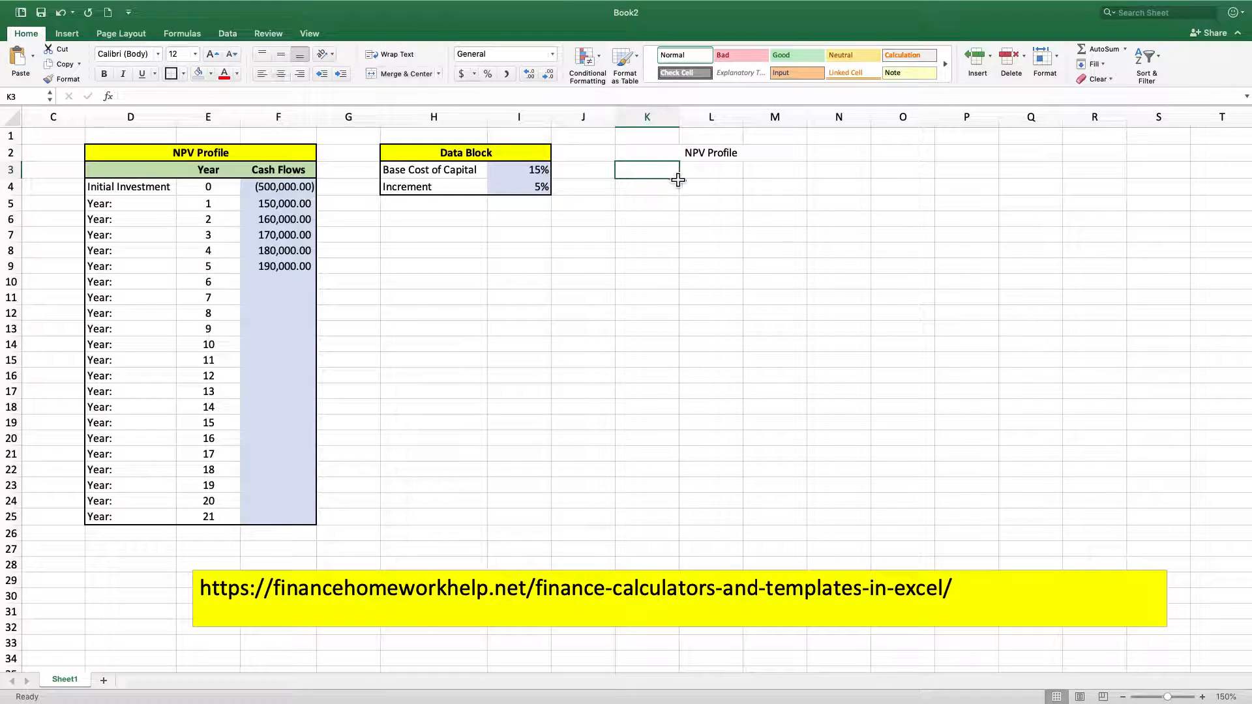
type("Increment")
key("Tab")
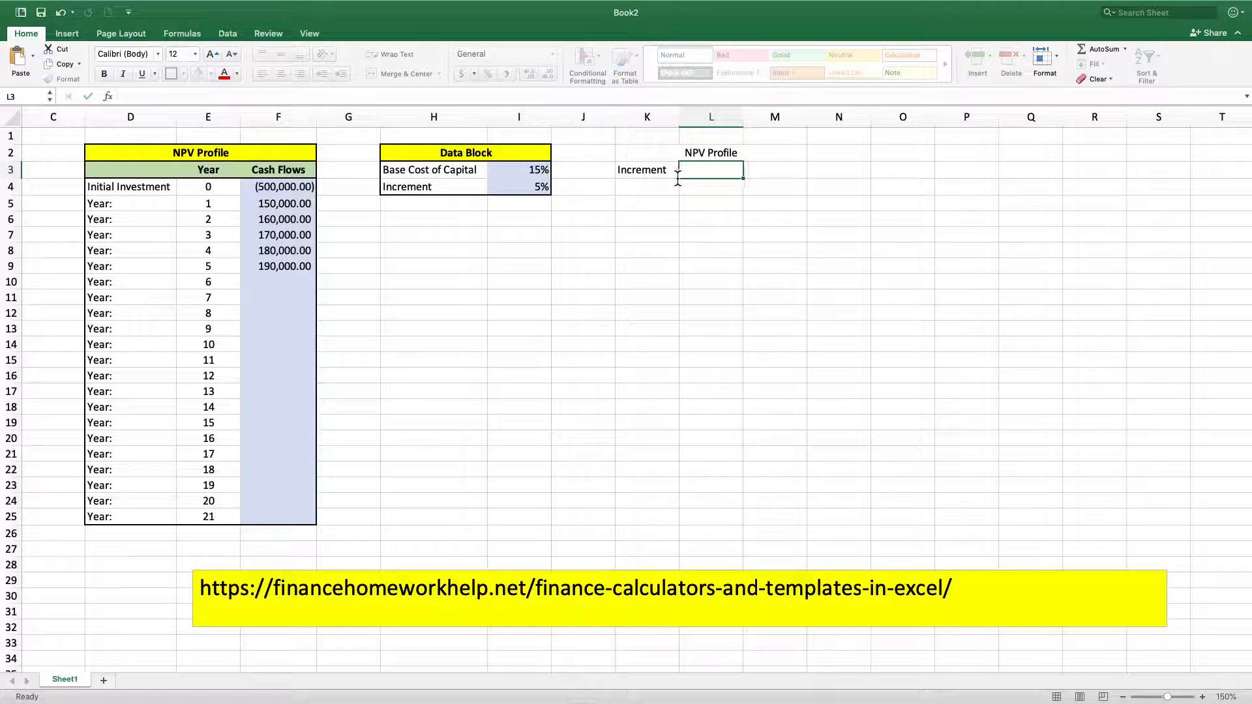
type("Reat")
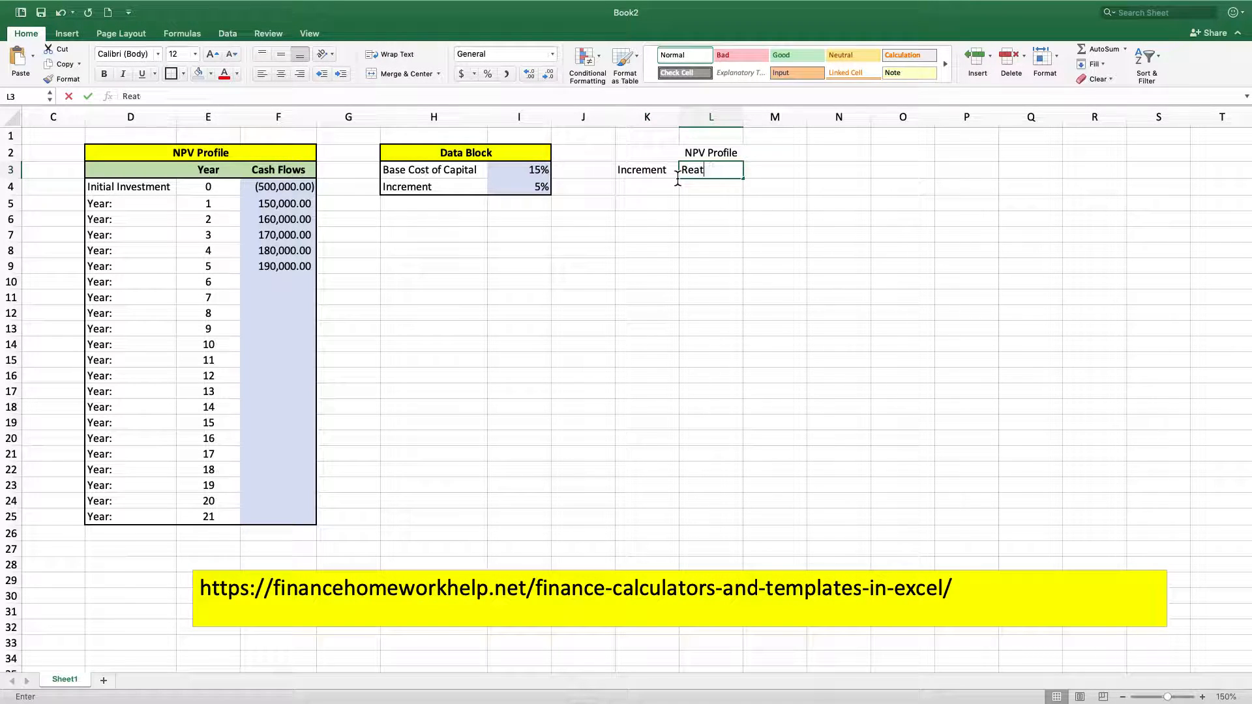
type("ete")
key("Tab")
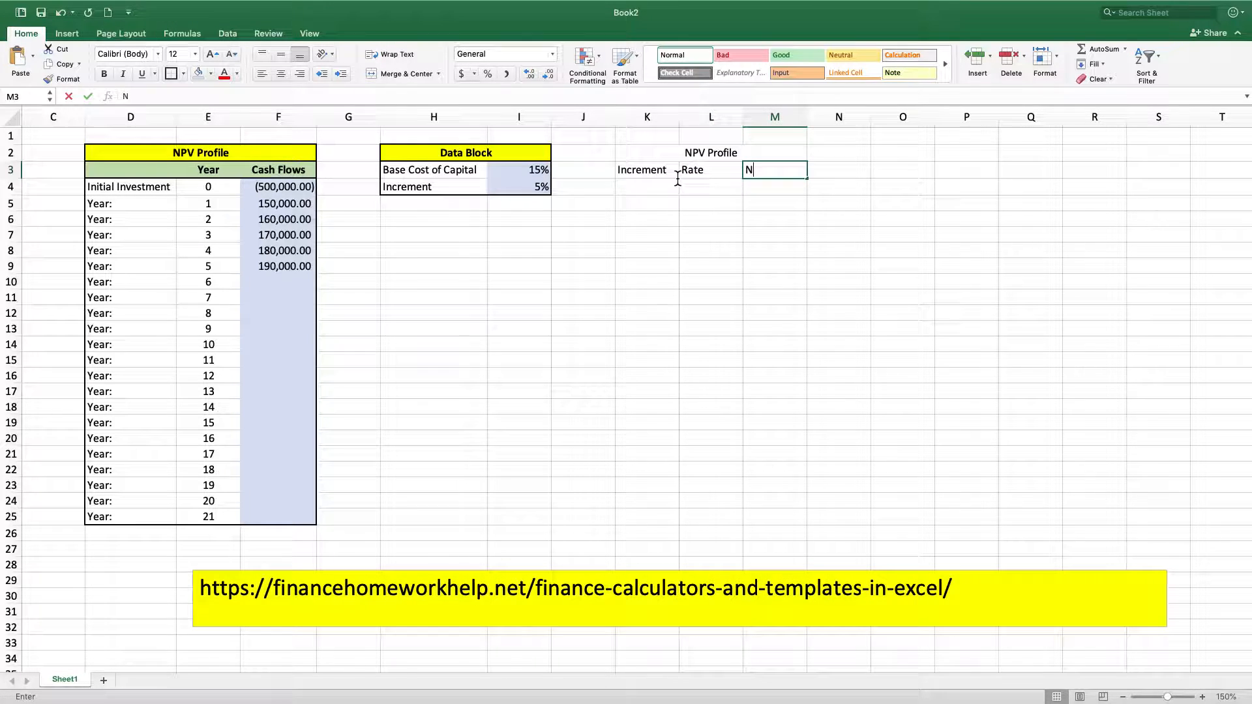
type("NPV")
key("Return")
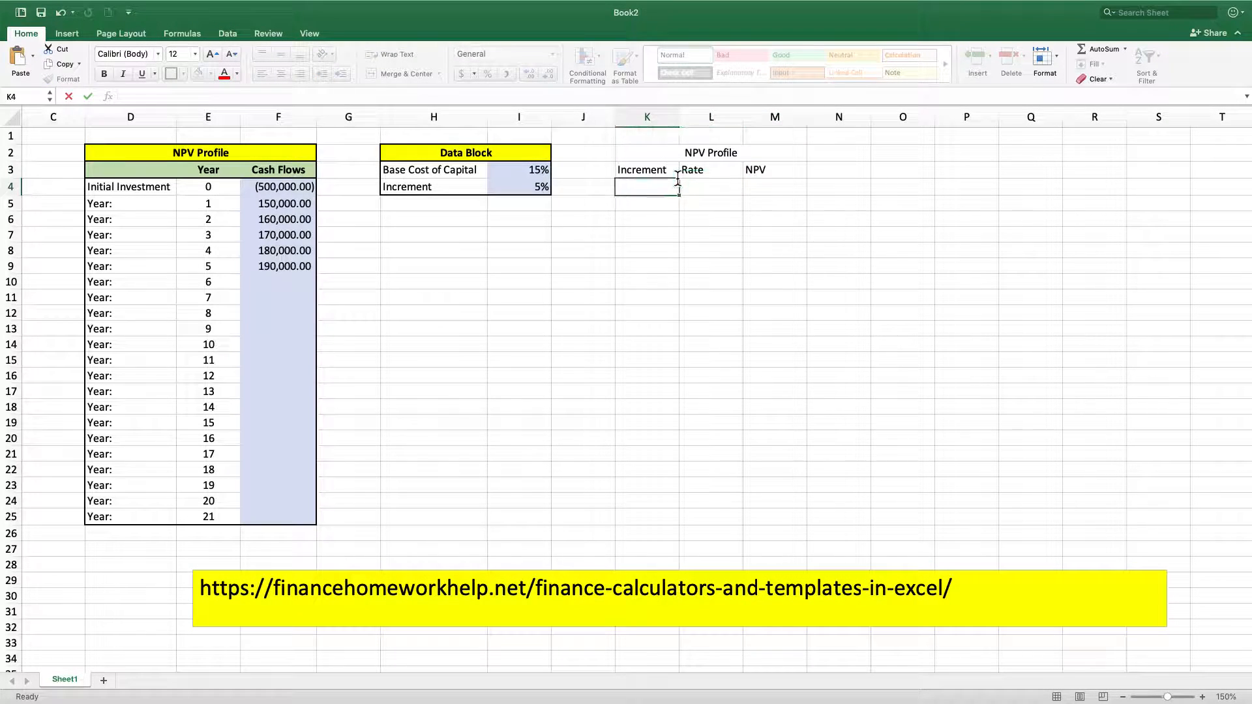
Make the NPV Profile title in K2:M2 bold with a yellow fill
left_click(679, 154)
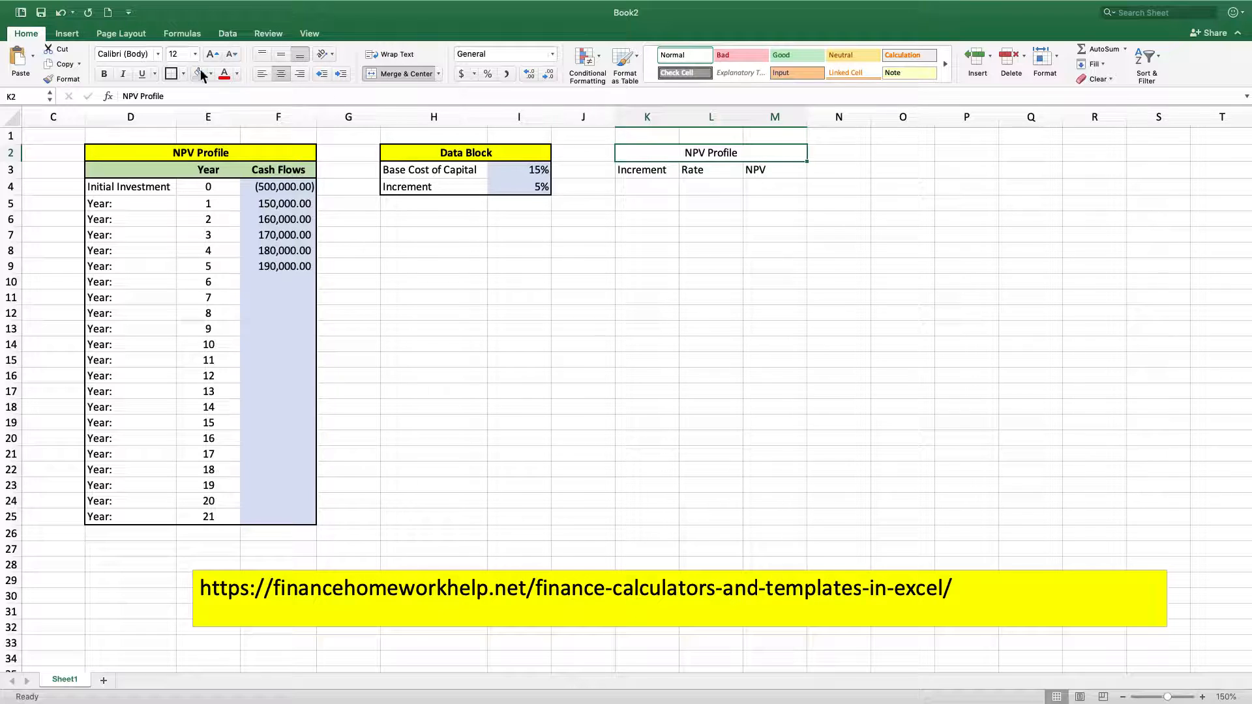
left_click(104, 73)
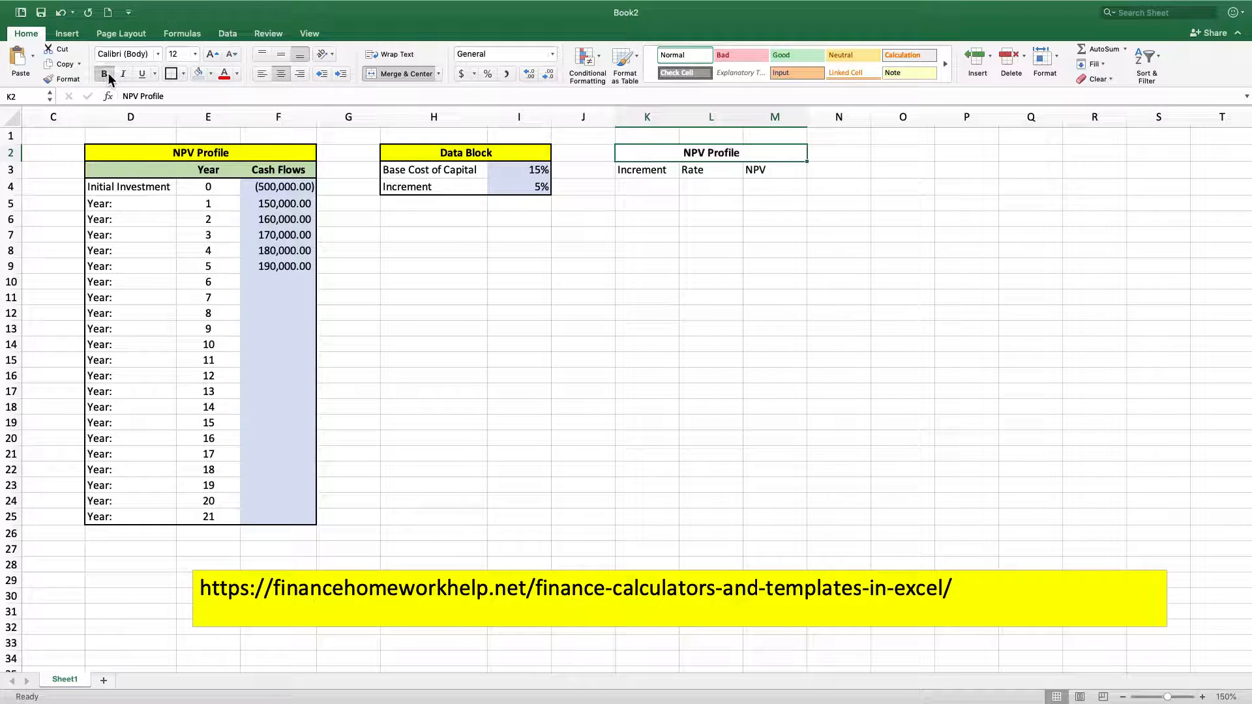
left_click(210, 73)
left_click(239, 223)
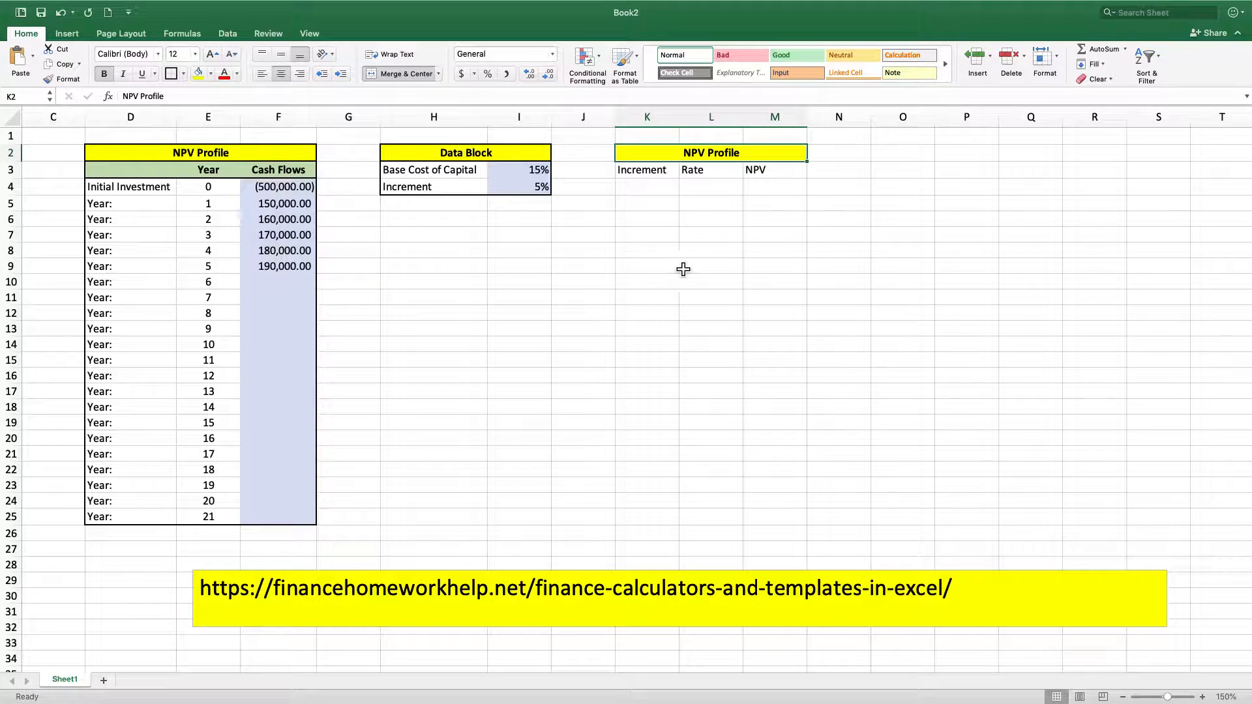
Center and bold the headers in K3:M3, with a thick box border and light green fill
left_click_drag(652, 171, 760, 174)
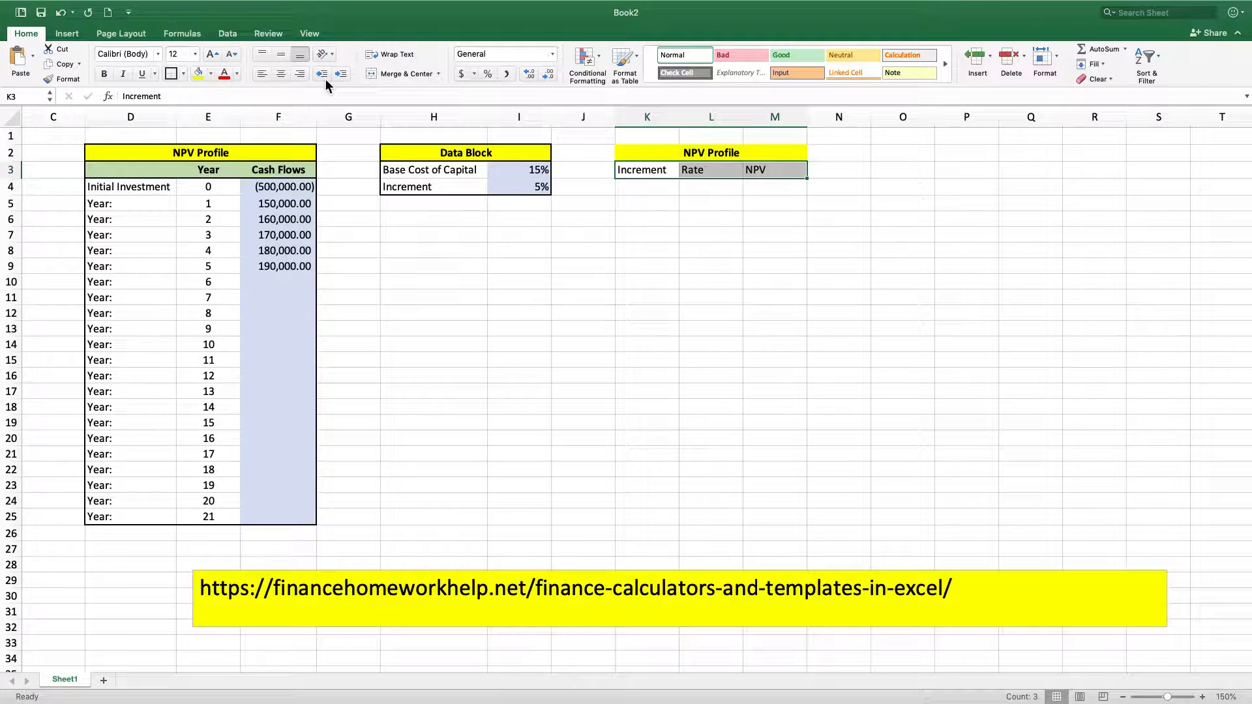
left_click(280, 73)
left_click(103, 74)
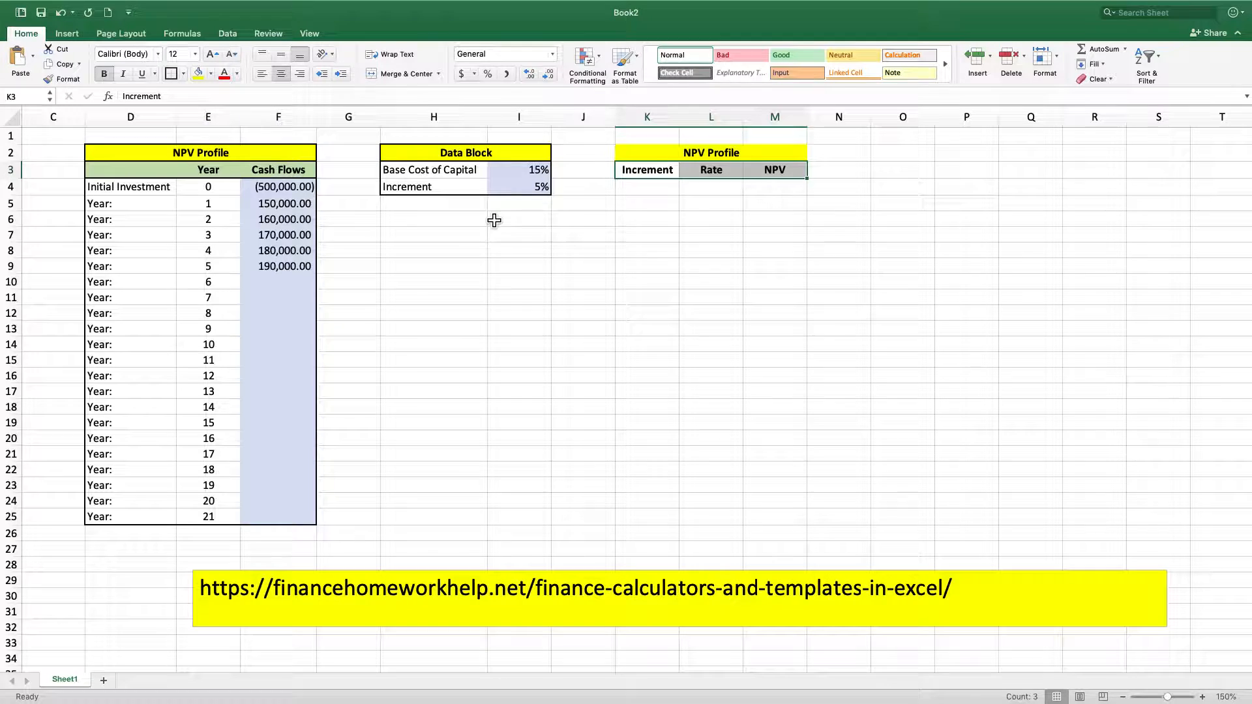
left_click(171, 73)
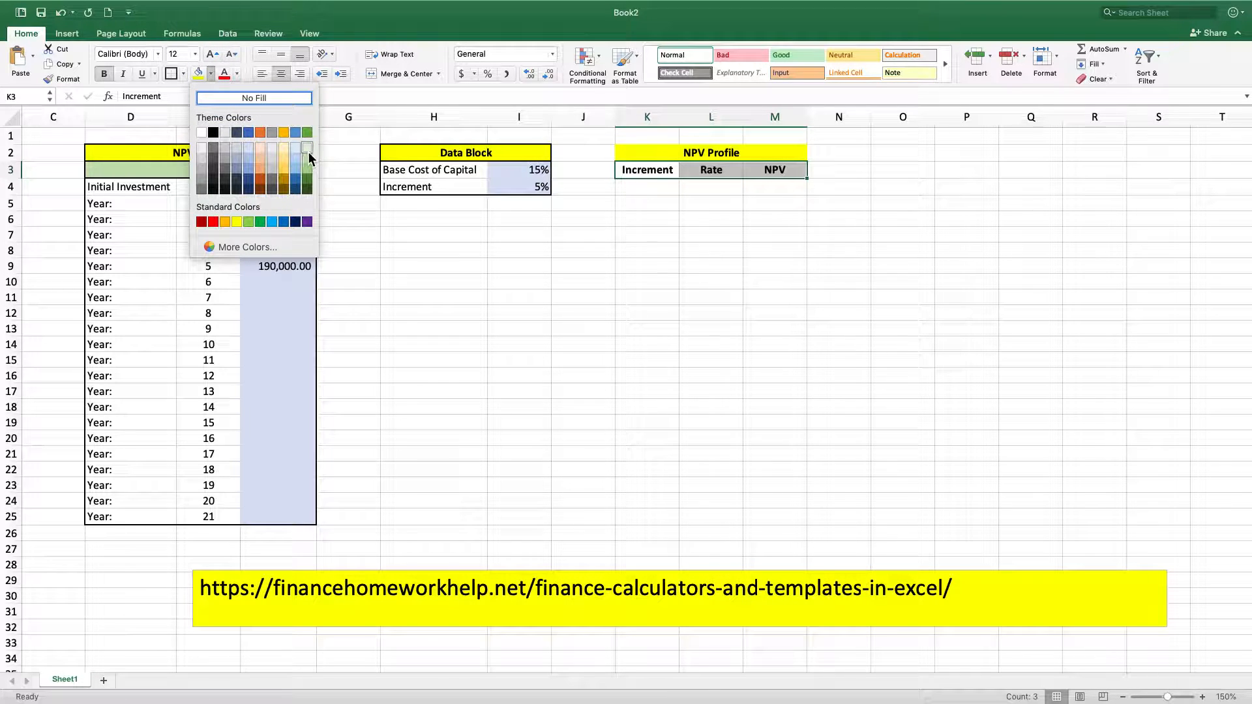
left_click(309, 158)
left_click(796, 257)
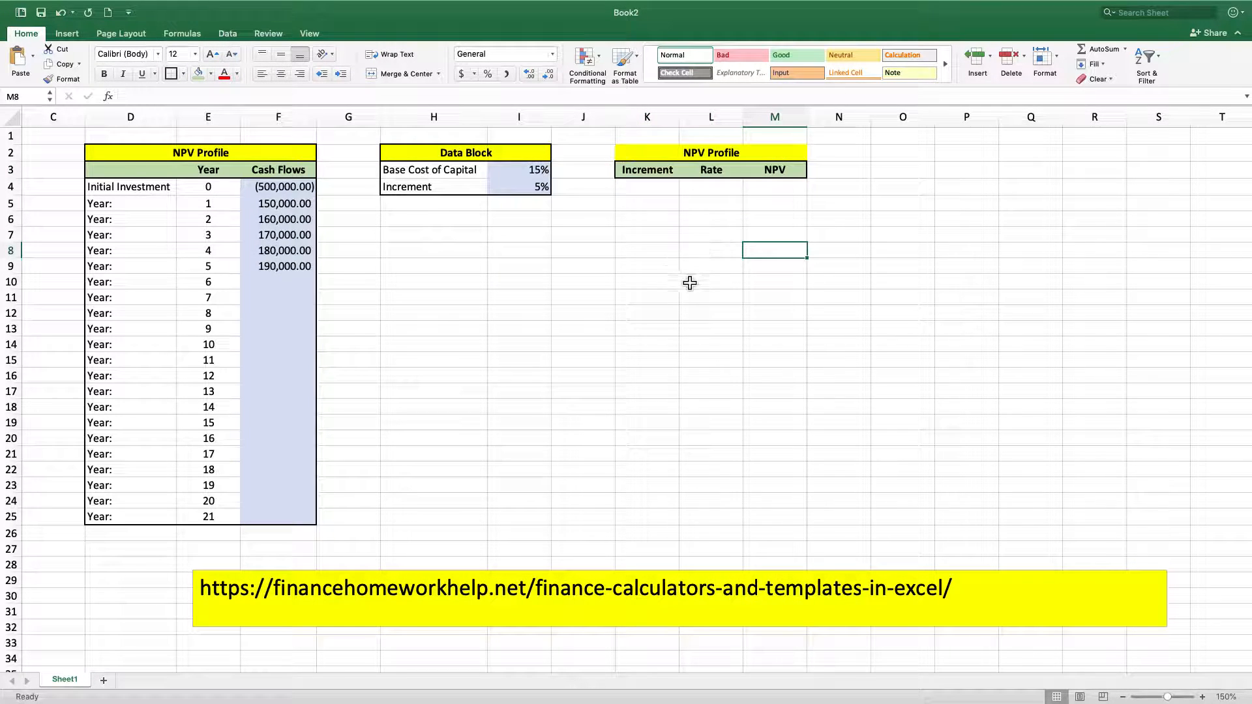
Add a thick box border around the NPV Profile title in K2:M2
left_click(686, 155)
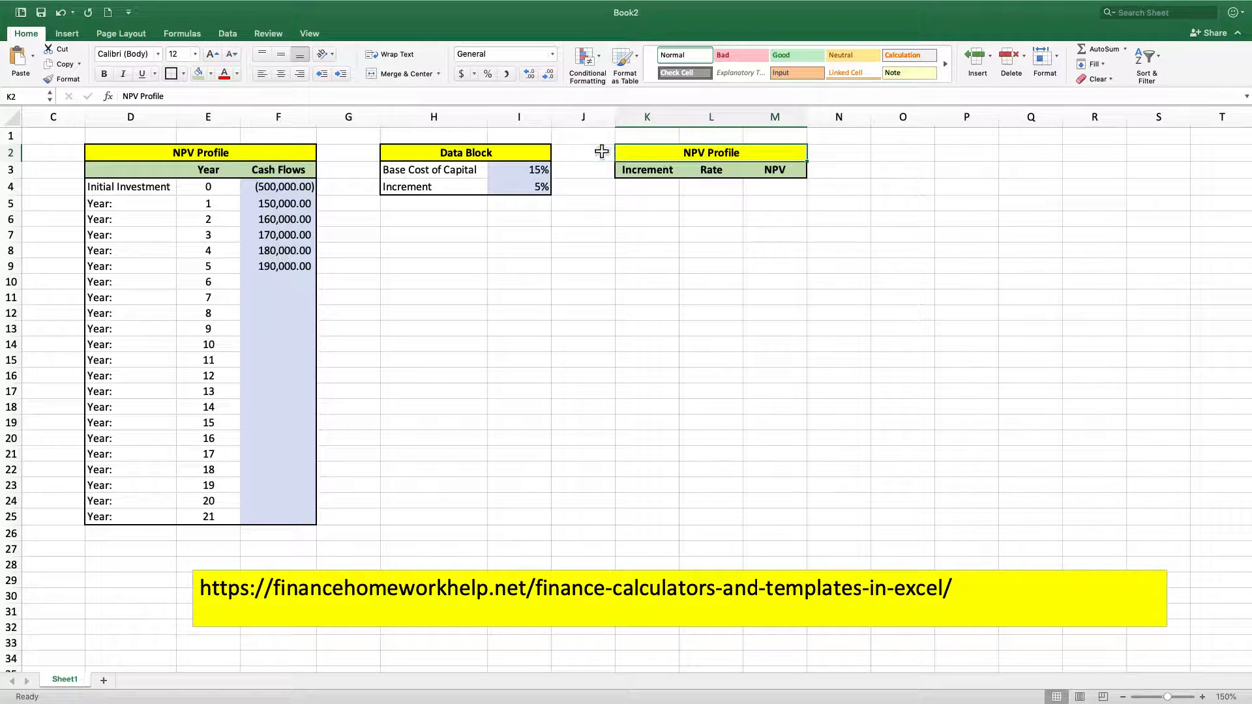
left_click(169, 74)
left_click(714, 314)
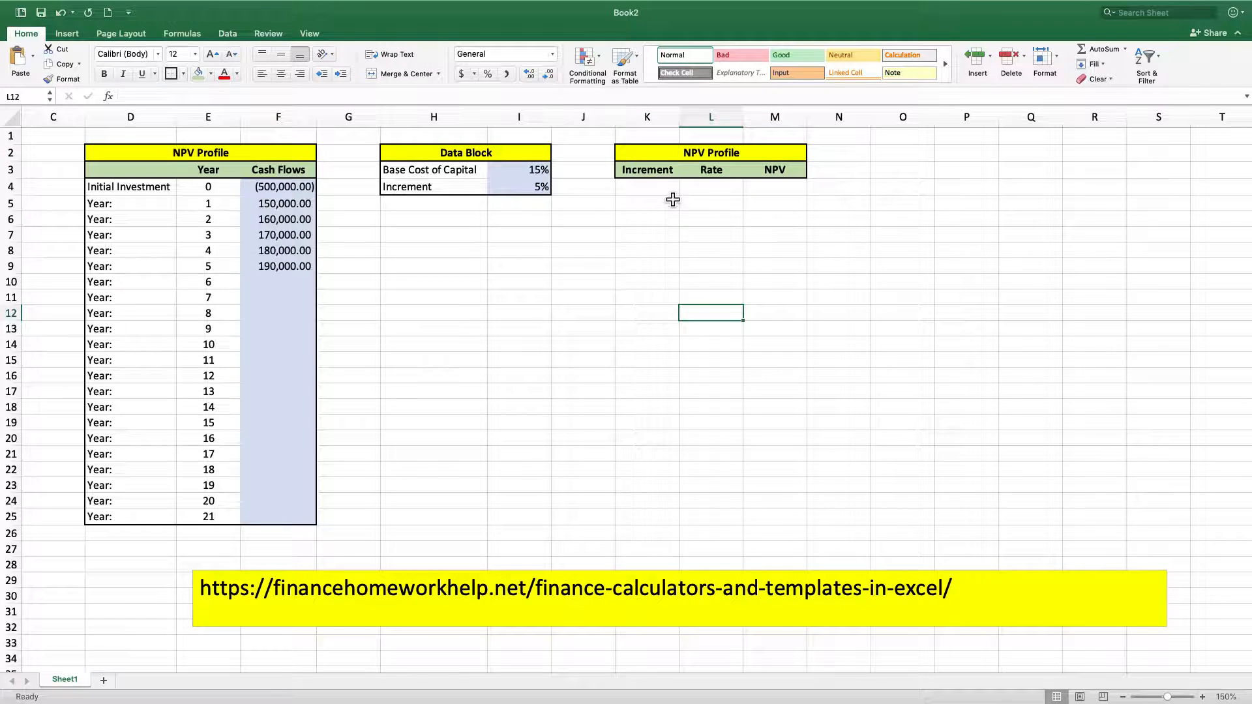
Enter the label Base in K6, two rows below the first blank row of the Increment column
left_click(652, 189)
left_click(653, 209)
left_click(651, 225)
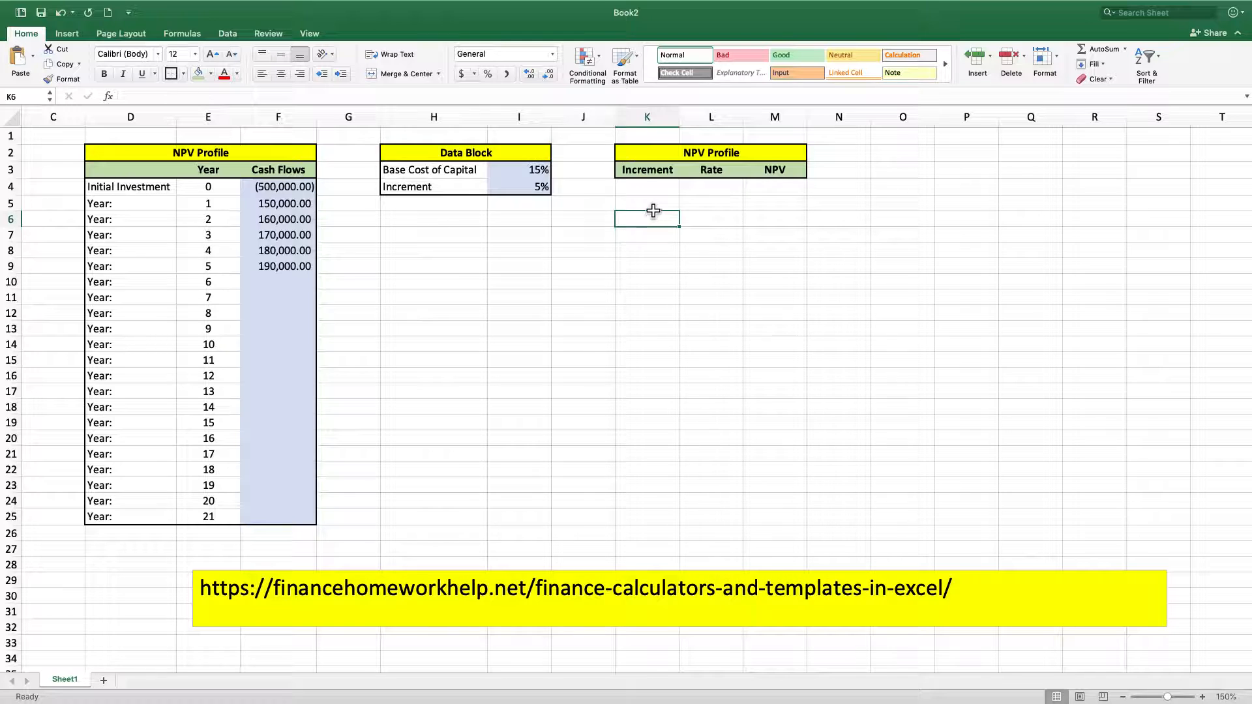
type("Base")
key("Return")
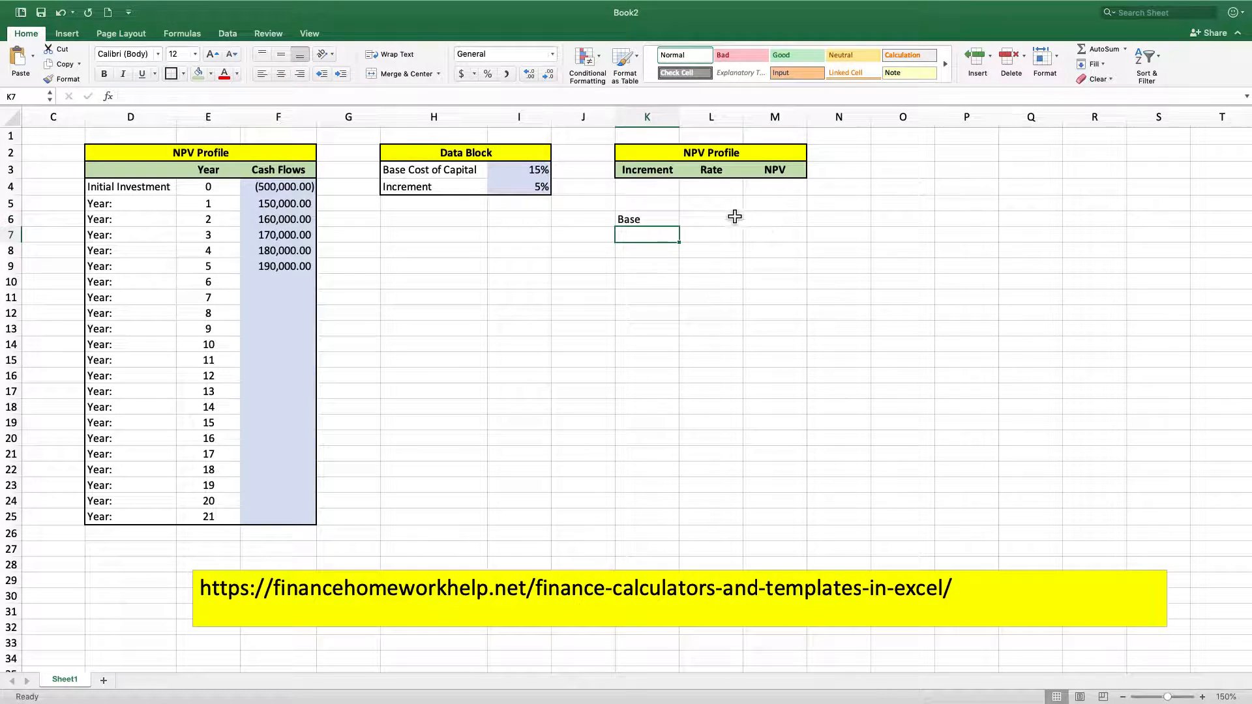
left_click(669, 208)
type("D")
key("Down")
key("Down")
key("Down")
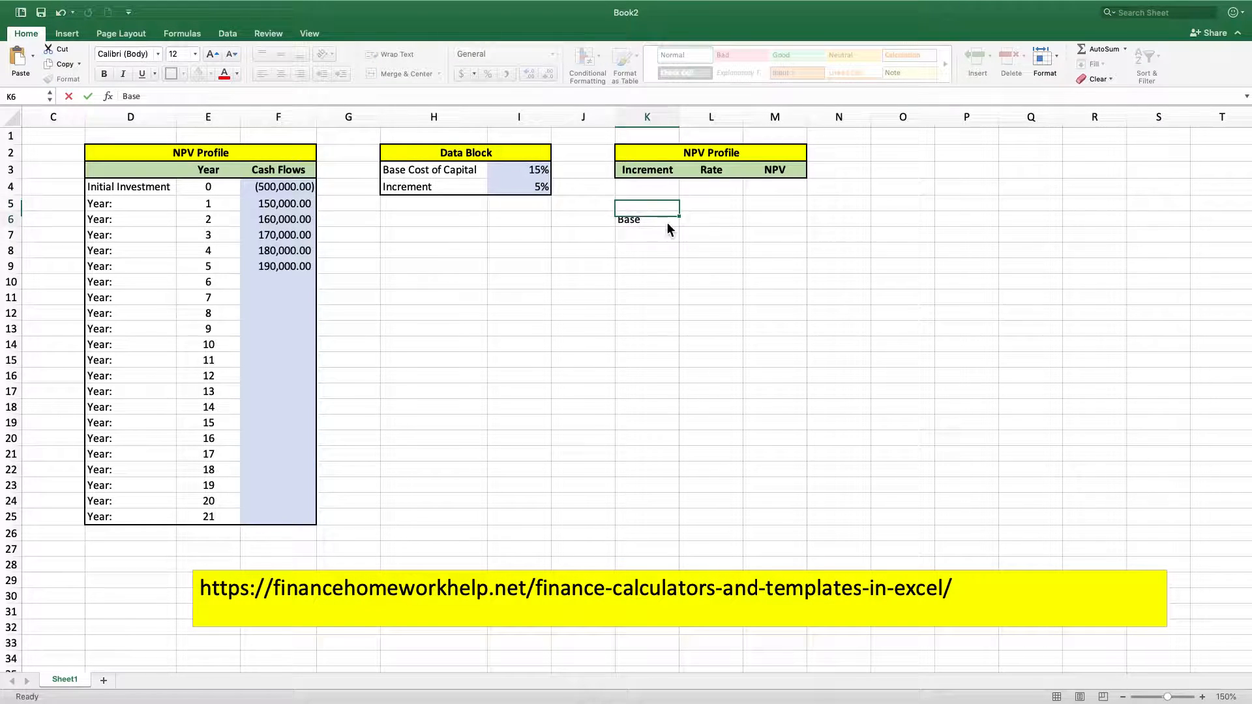
key("Up")
Enter the label Increment 1 in K7, directly below Base
type("In")
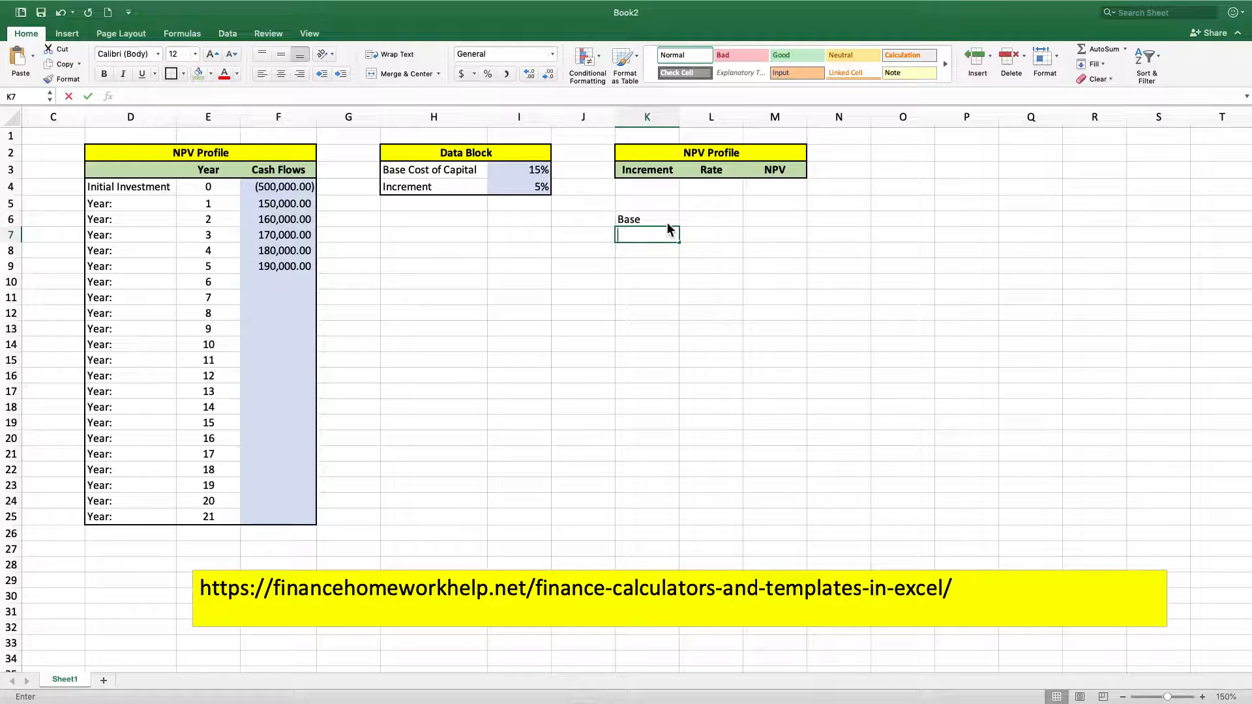
type("creme")
key("BackSpace")
type("me")
key("Return")
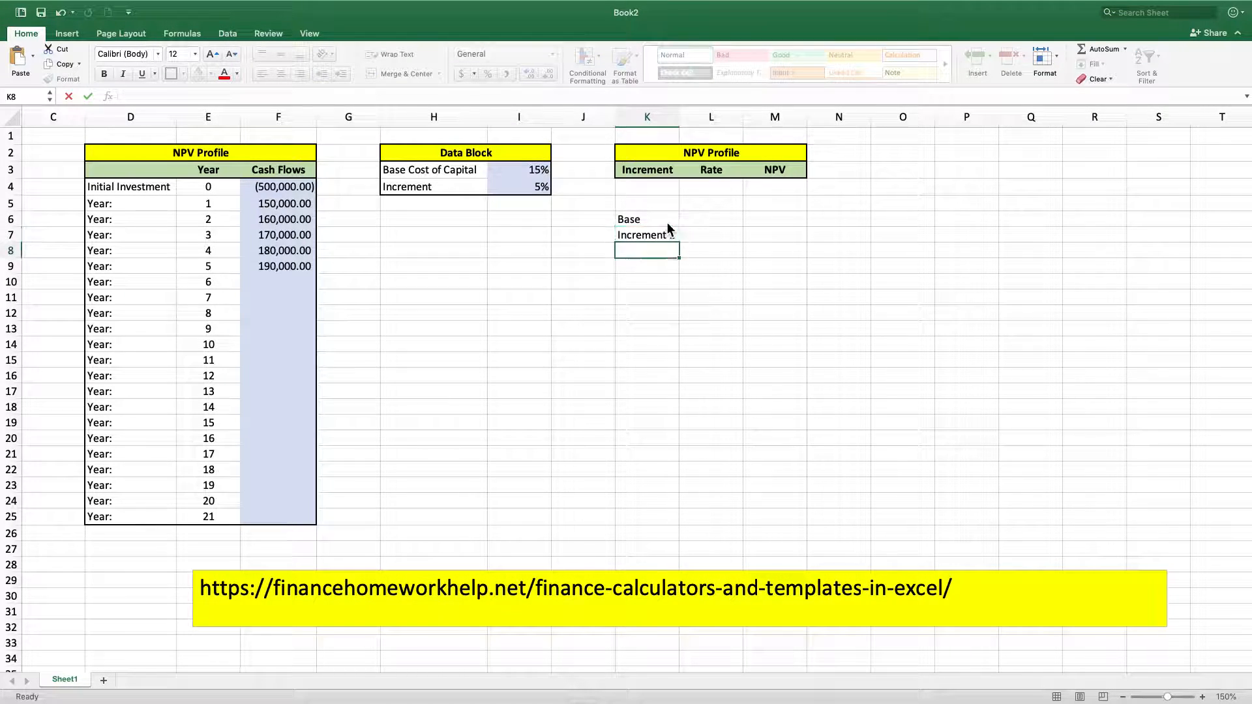
Enter the label Increment 2 in K8, directly below Increment 1
type("Ei")
key("BackSpace")
key("BackSpace")
type("In")
type("vre")
key("BackSpace")
key("BackSpace")
key("BackSpace")
type("crement 2")
key("Return")
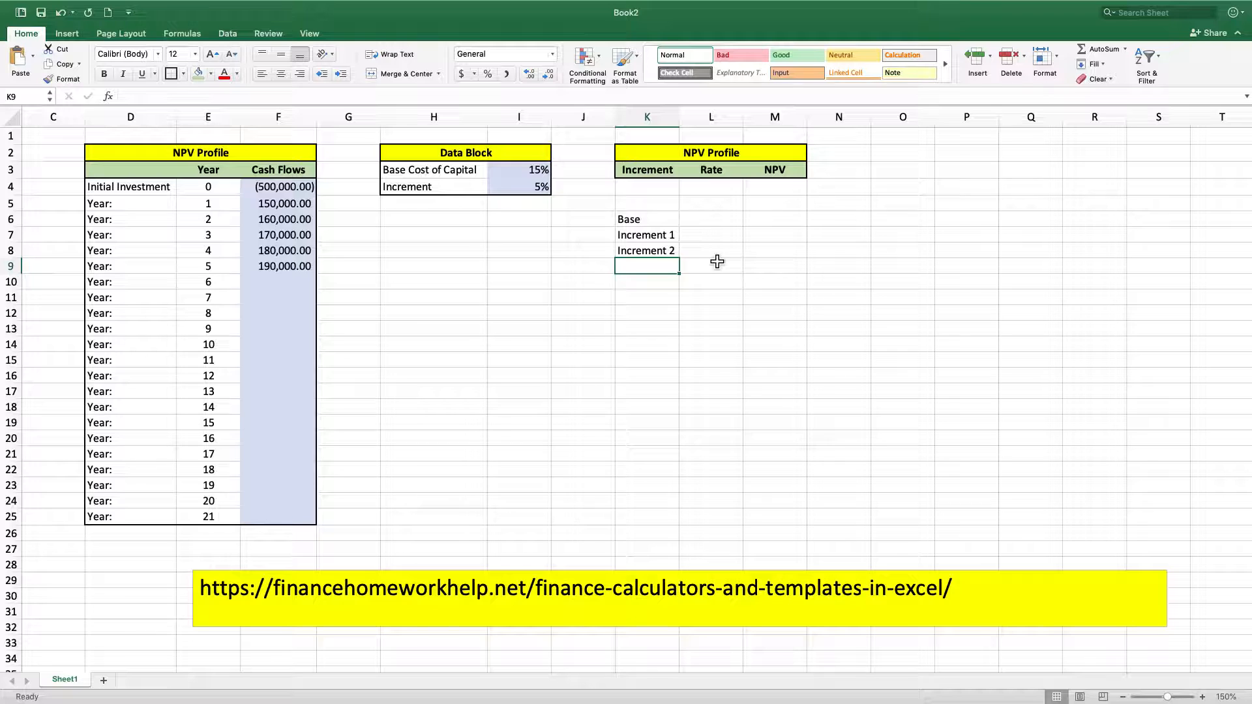
Enter the labels Decrement 1 in K5 and Decrement 2 in K4, above the Base row
left_click(636, 205)
type("De")
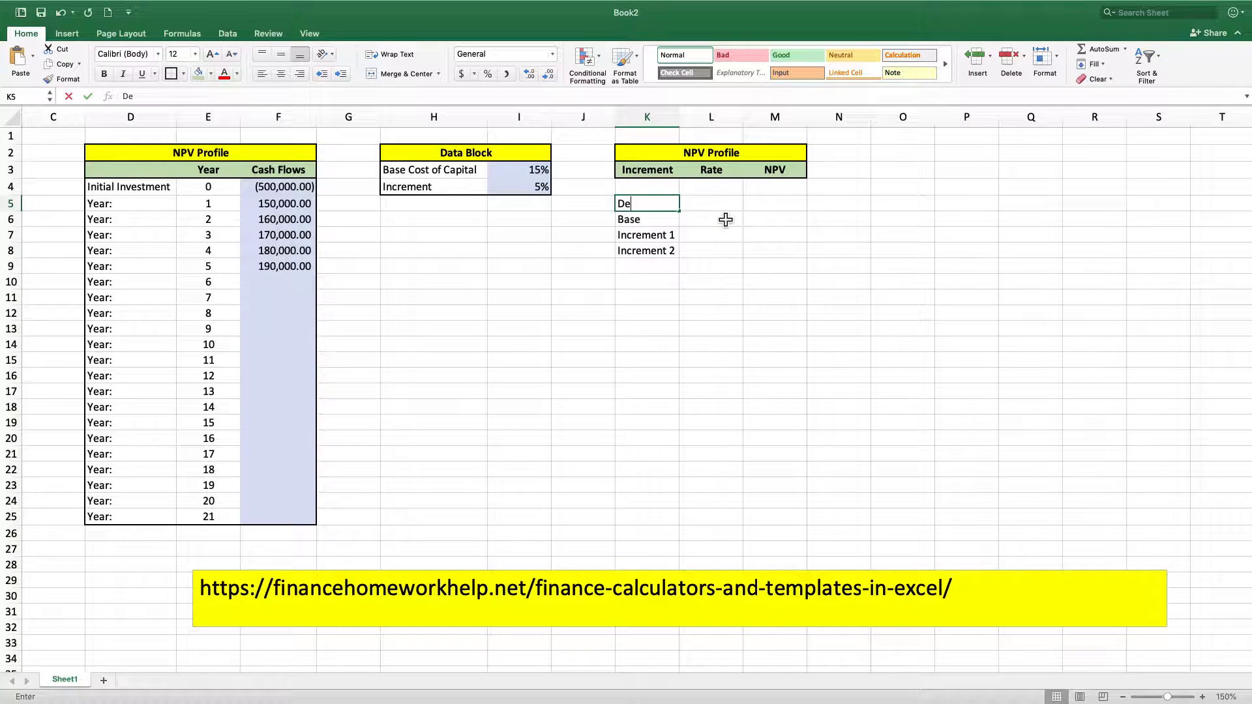
type("crement 1")
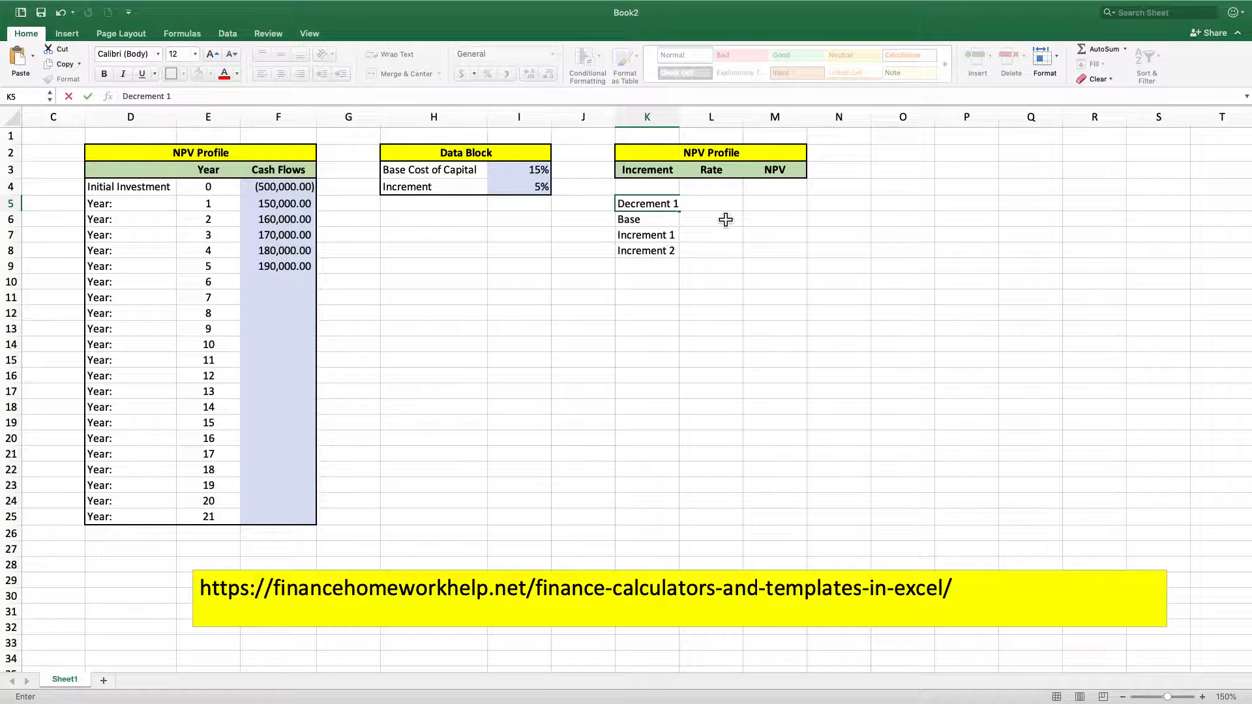
key("Up")
type("Decrement ")
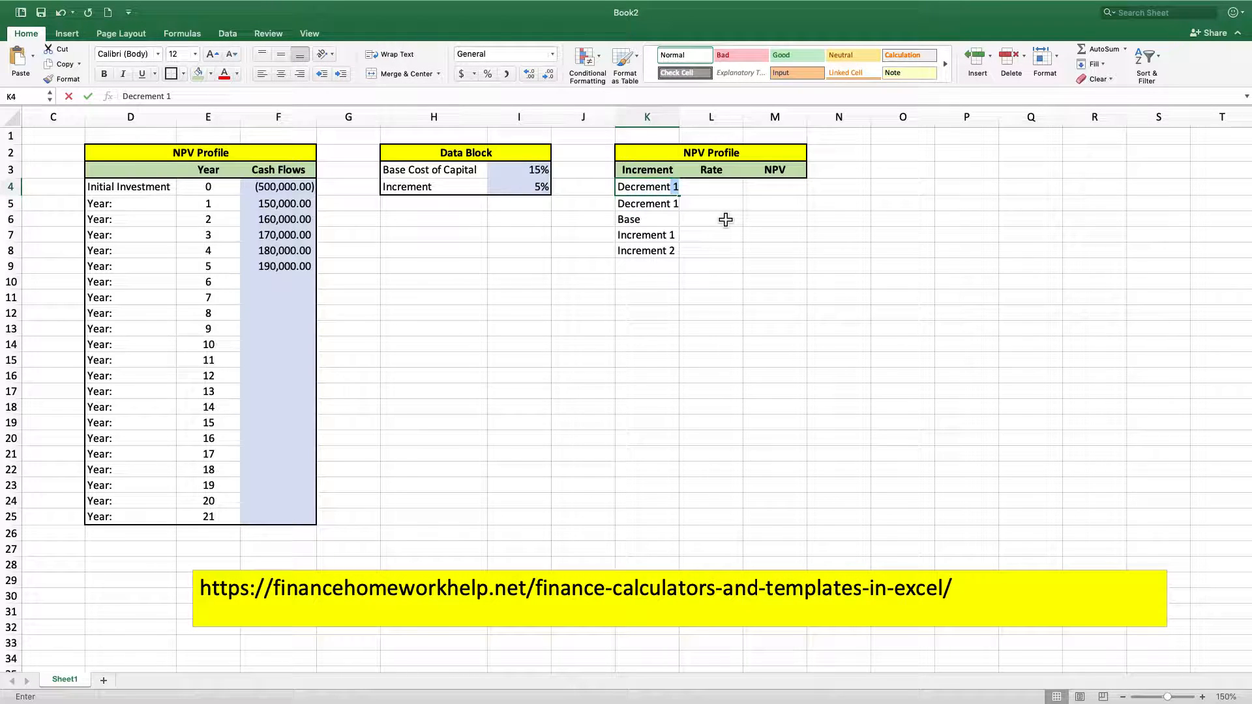
type("2")
key("Return")
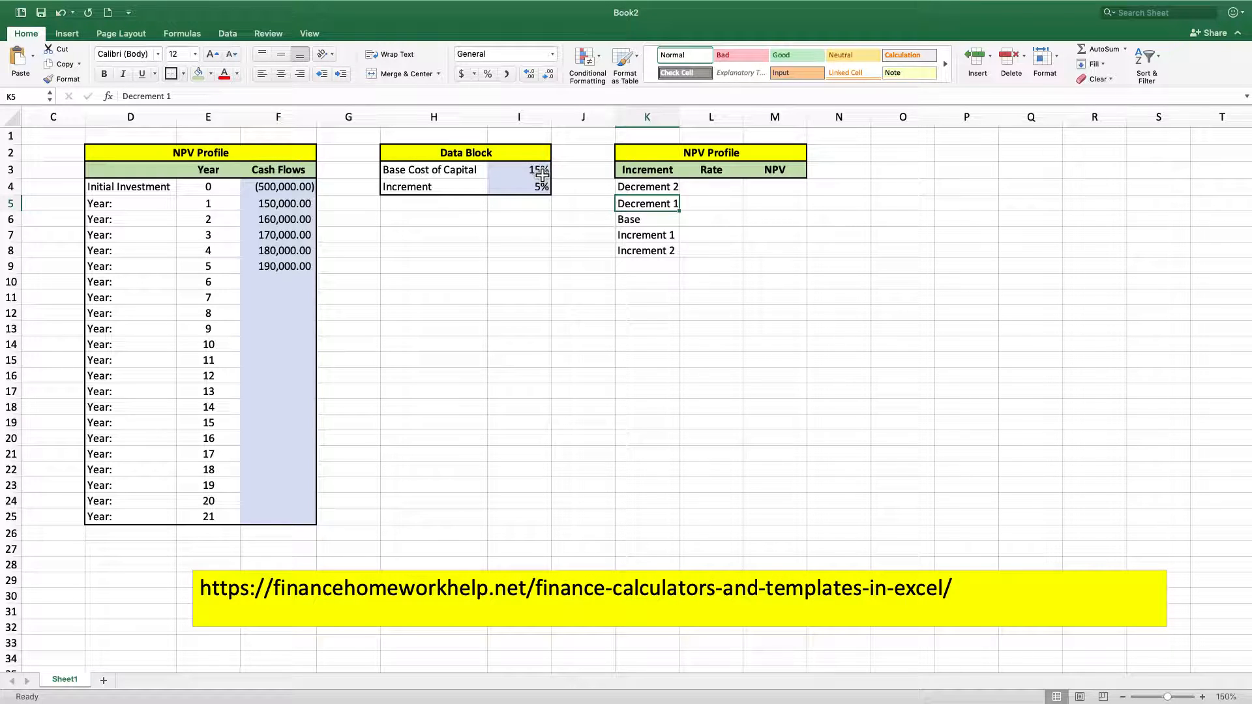
Link the Base rate in L6 to the Base Cost of Capital with the formula =I3
left_click(716, 206)
left_click(713, 225)
type("=")
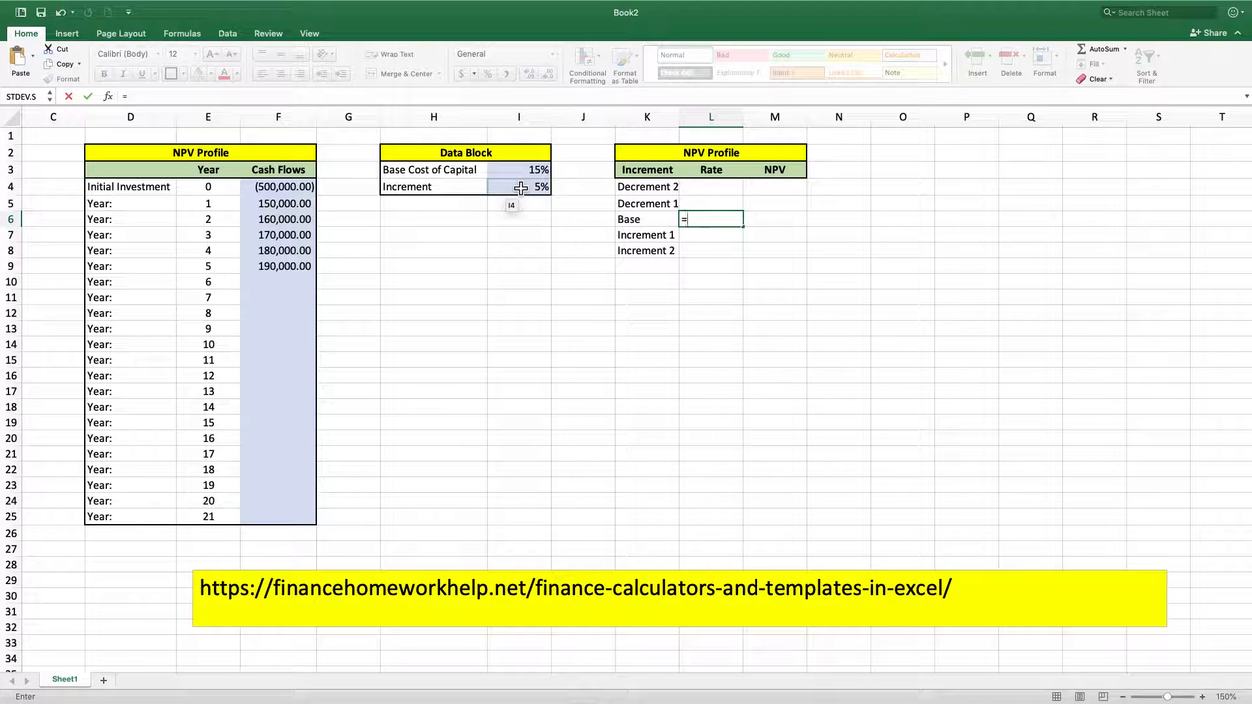
left_click(535, 171)
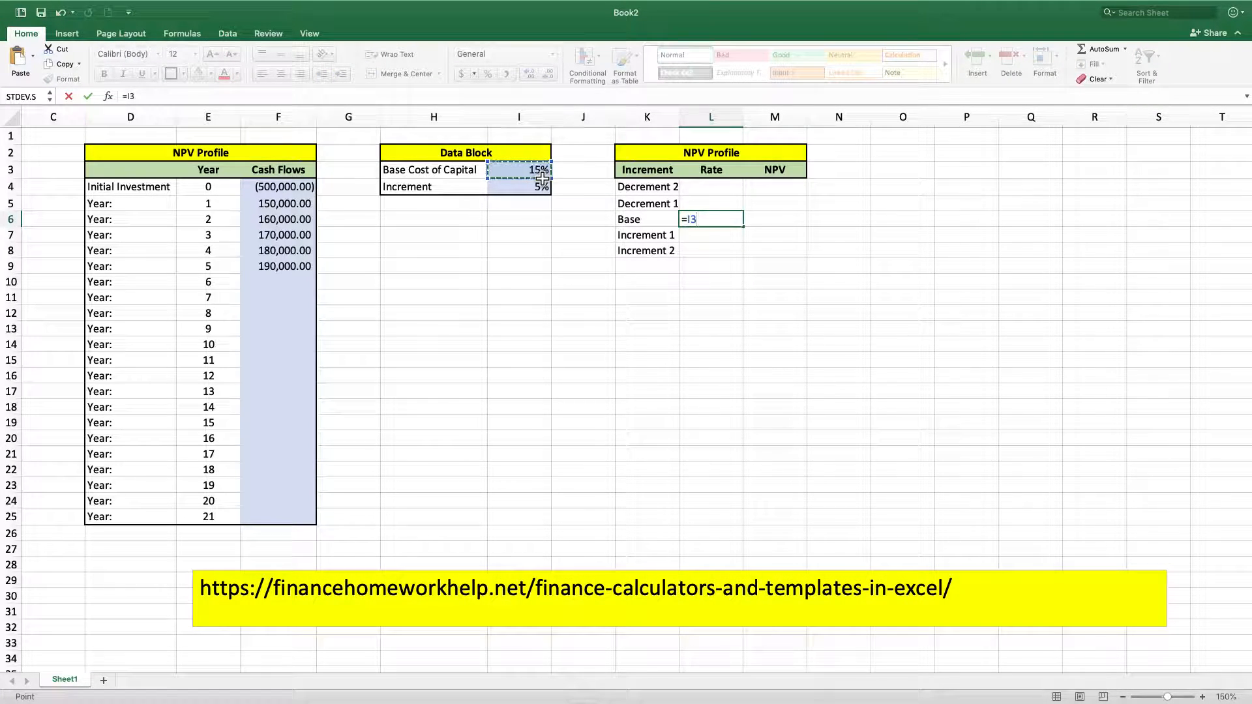
key("Return")
Calculate the Increment 1 rate in L7 by adding the increment to the base rate with =L6+I4
mouse_move(59, 8)
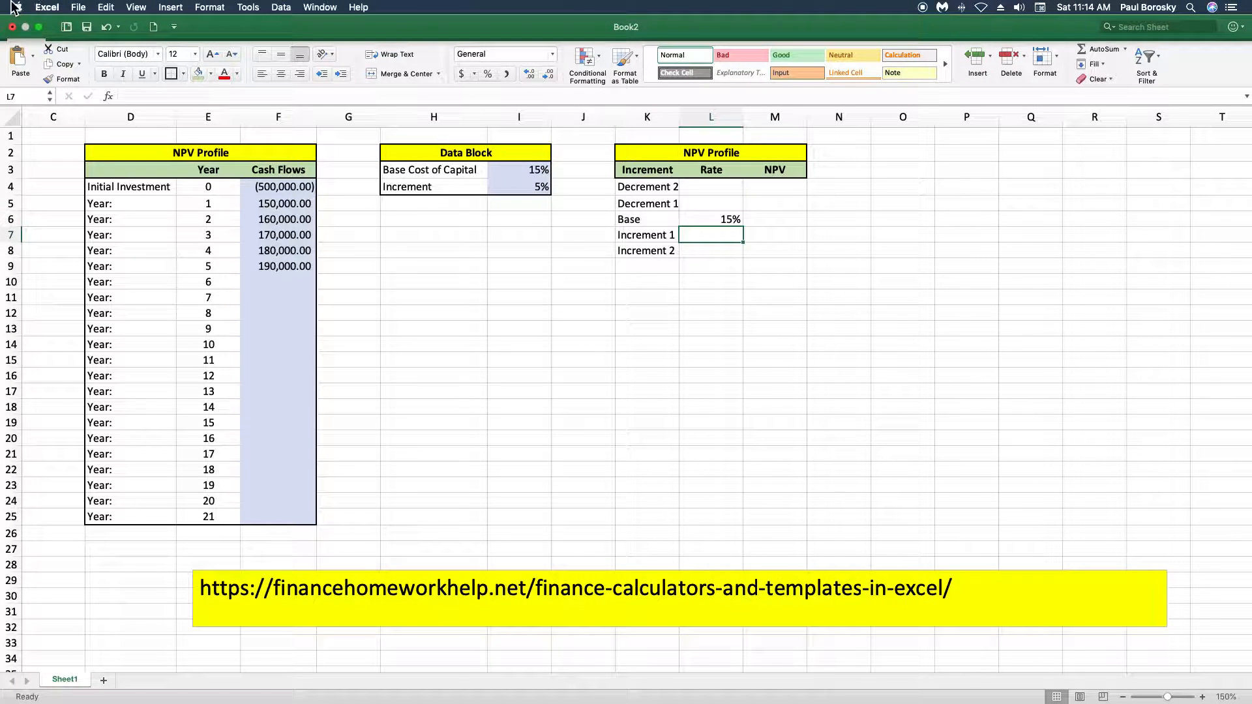
type("=")
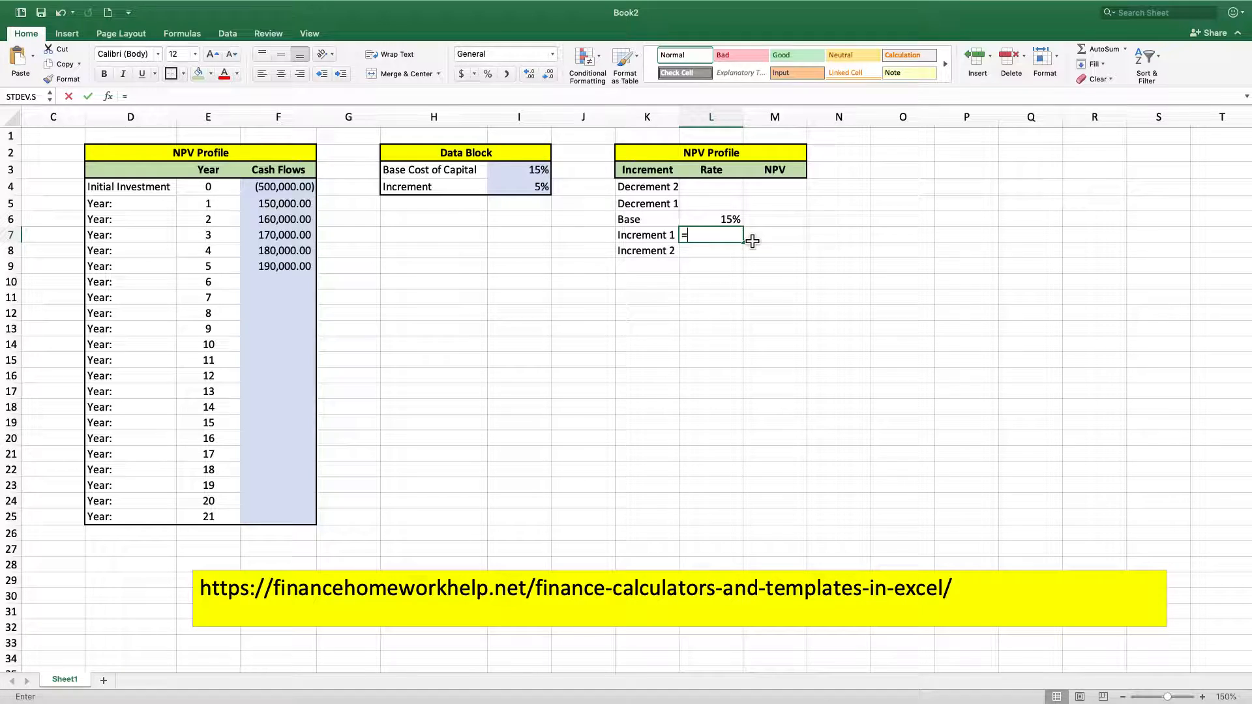
left_click(714, 219)
type("+")
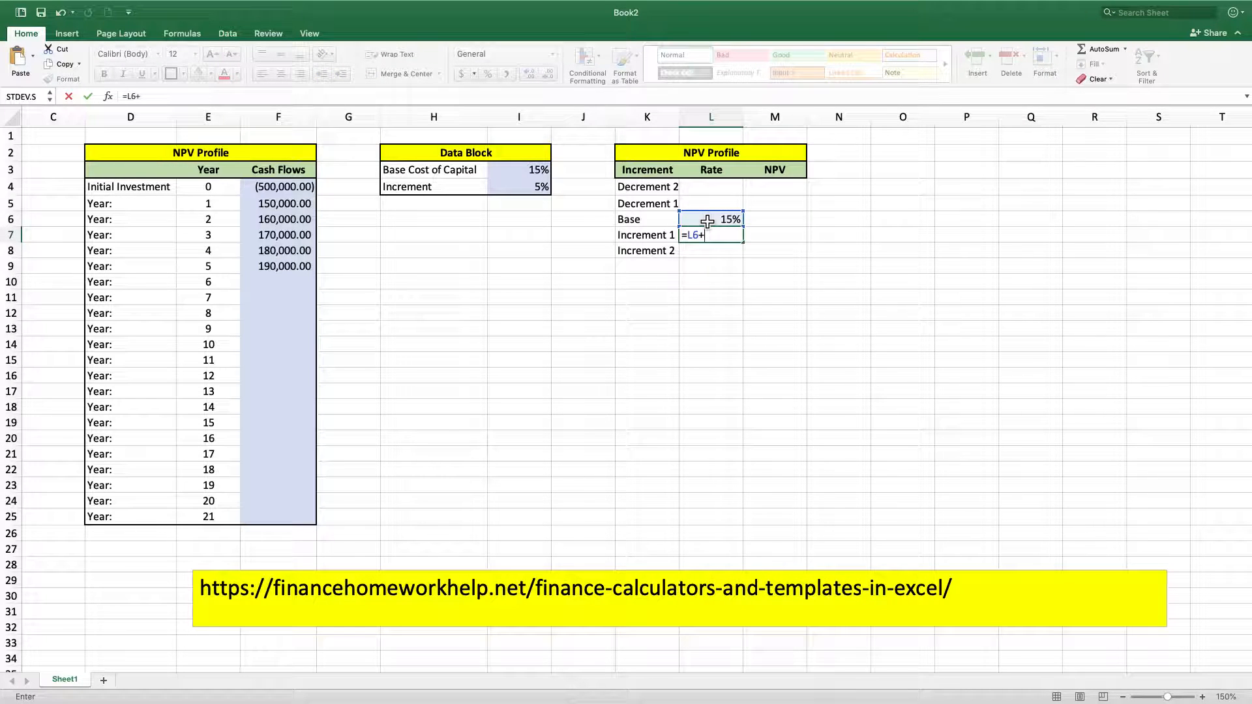
left_click(520, 189)
key("Return")
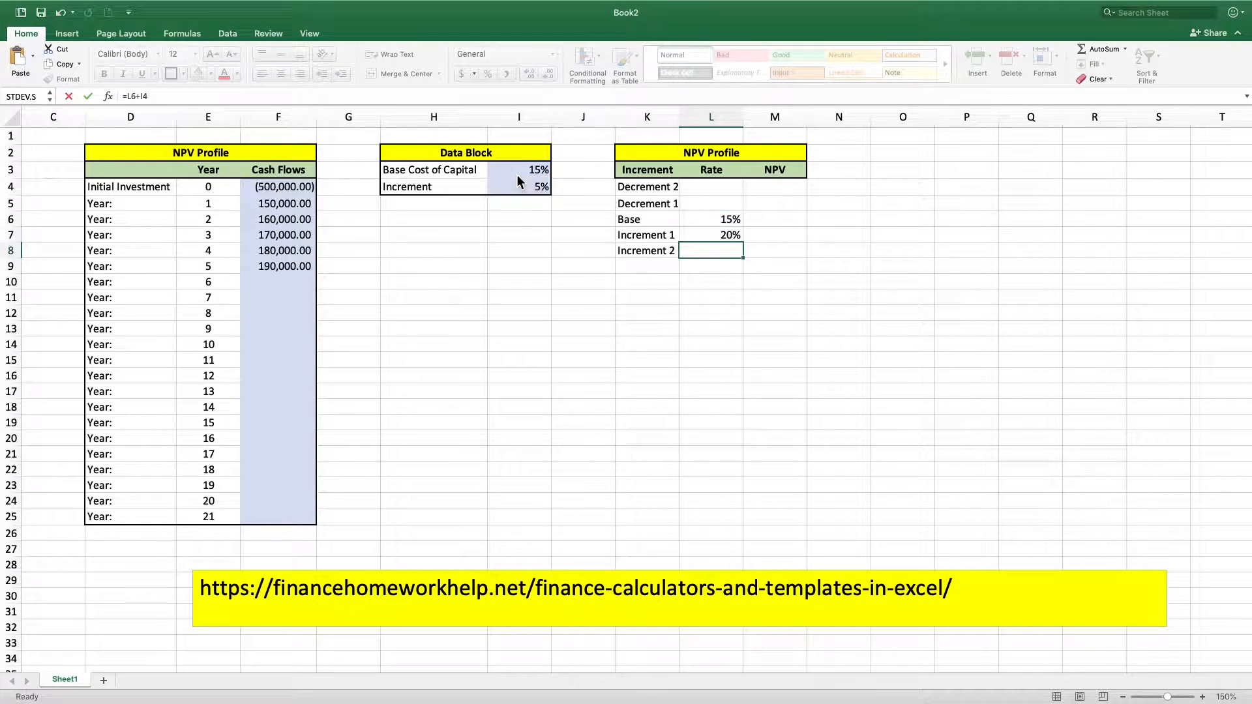
Calculate the Increment 2 rate in L8 with the formula =L7+I4
type("=")
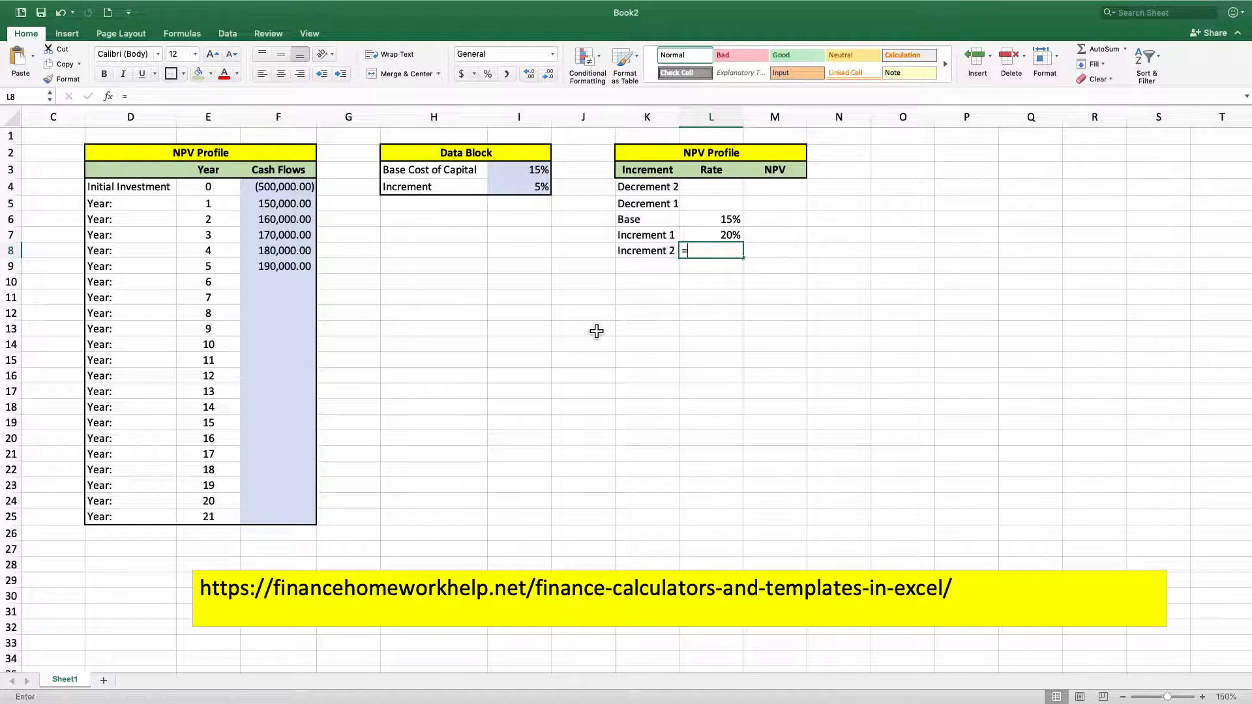
left_click(721, 241)
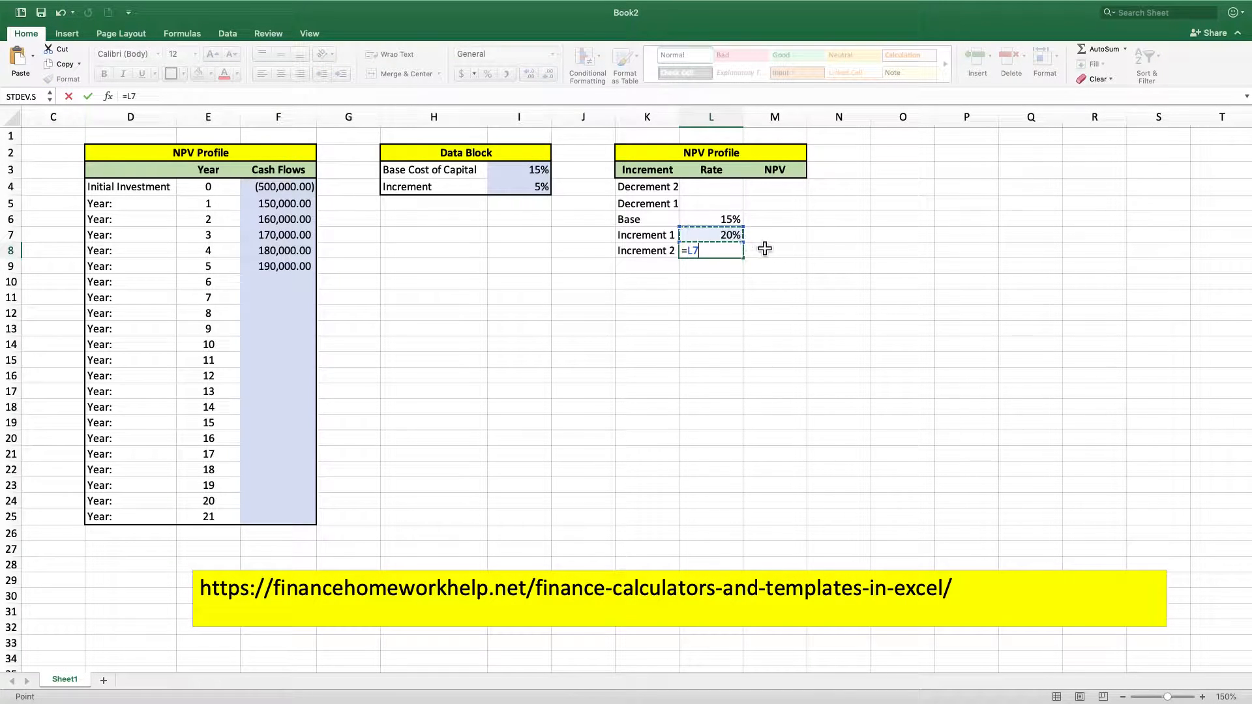
type("+")
left_click(521, 195)
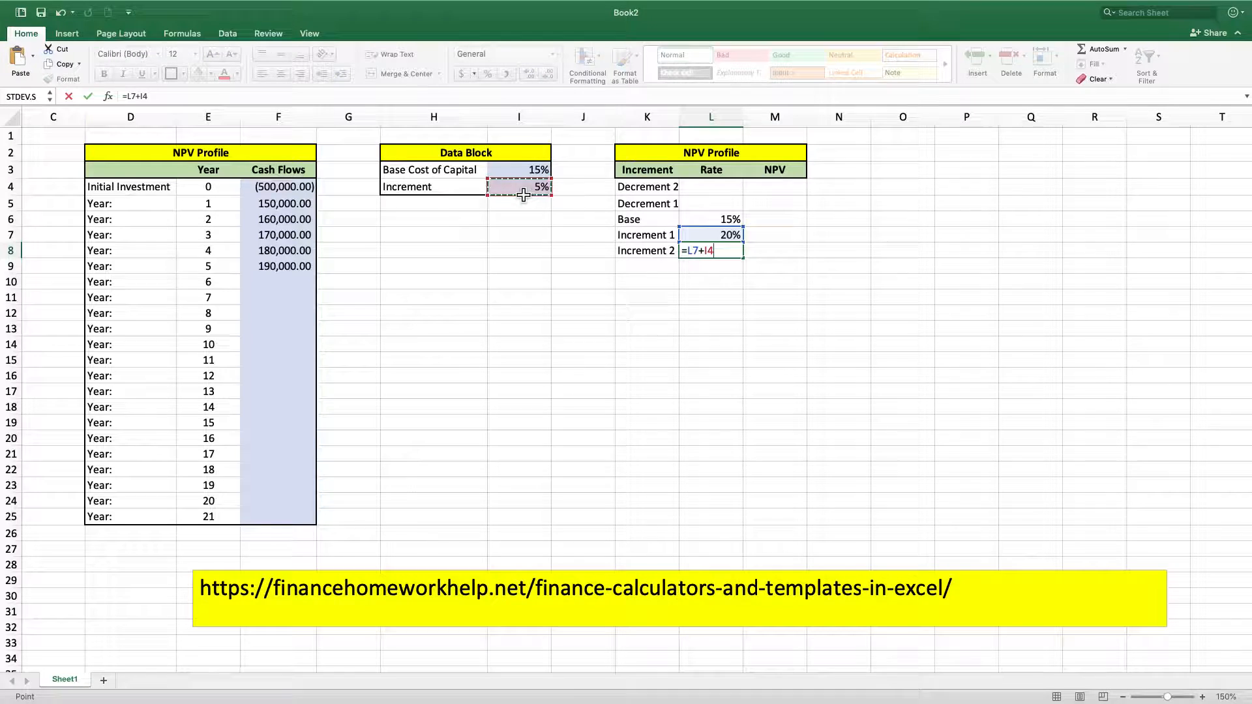
key("Return")
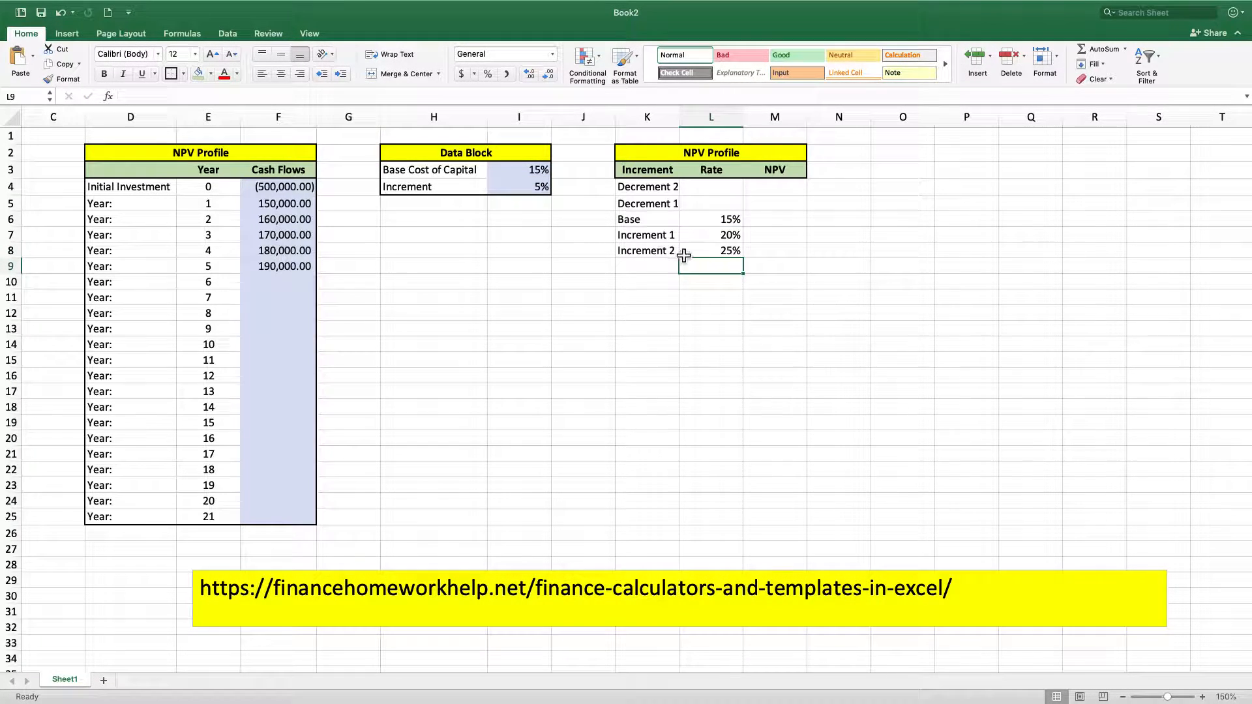
Calculate the Decrement 1 rate in L5 by subtracting the increment from the base rate with =L6-I4
left_click(728, 201)
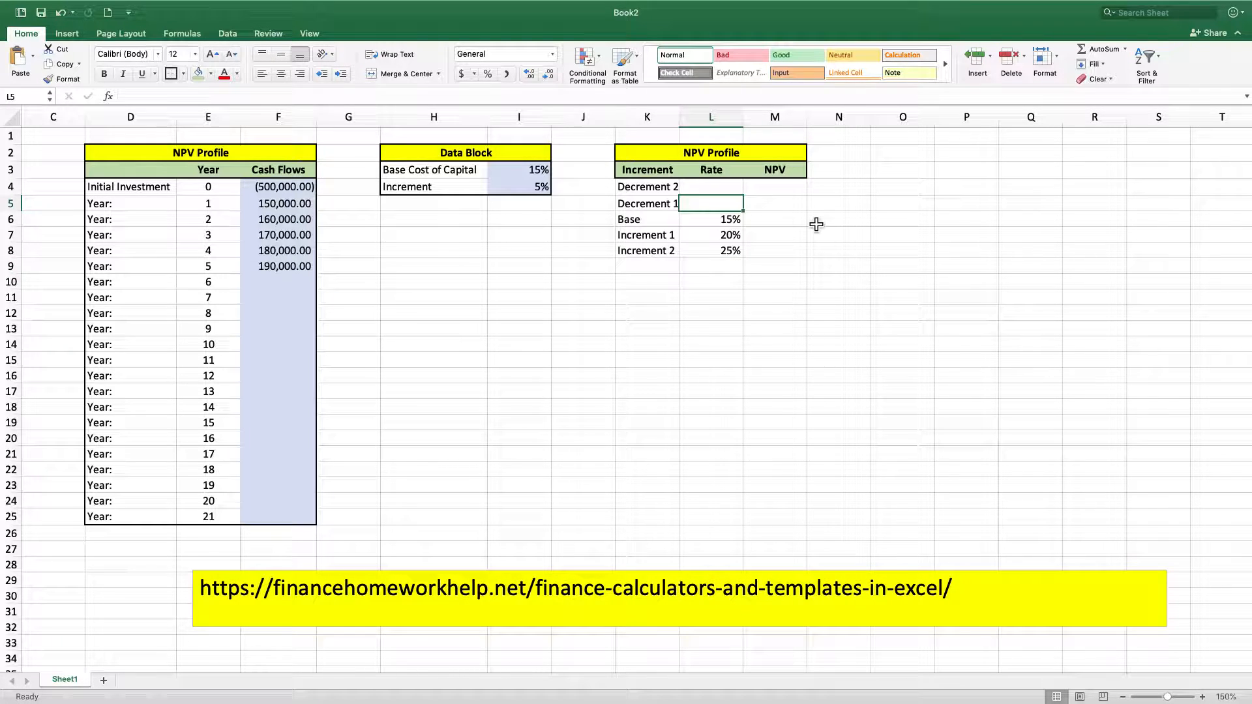
type("=")
left_click(709, 229)
type("-")
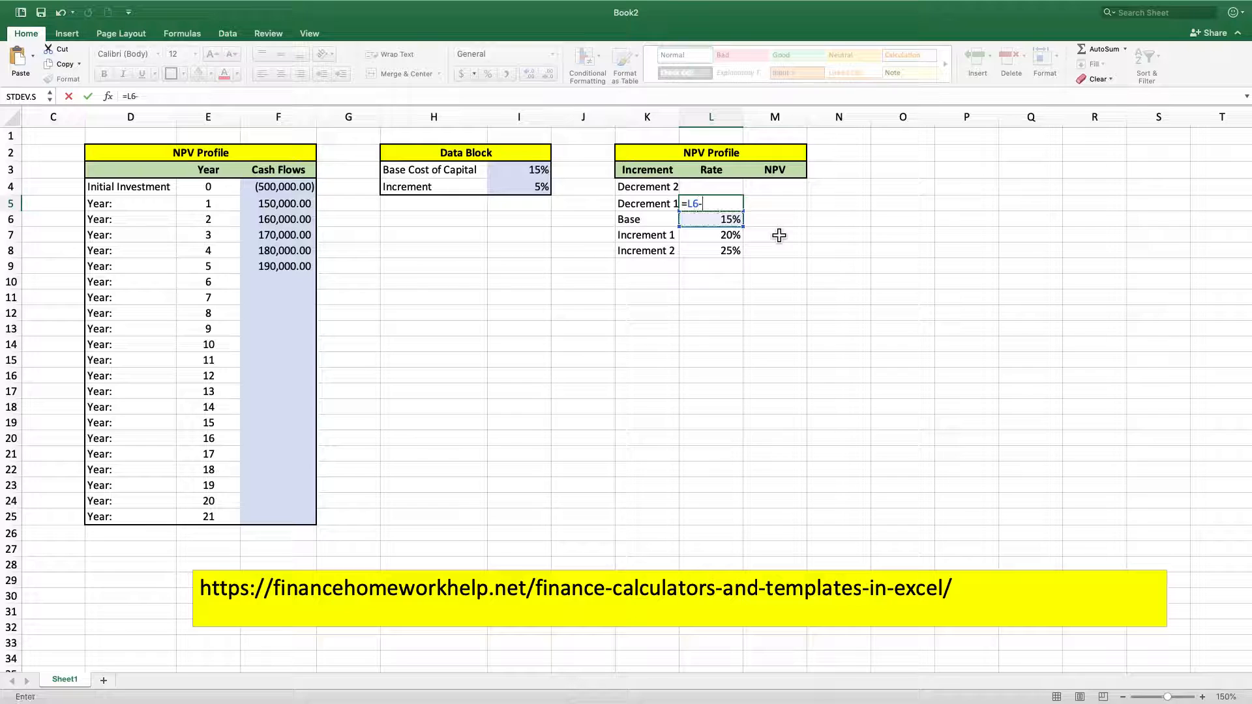
left_click(536, 190)
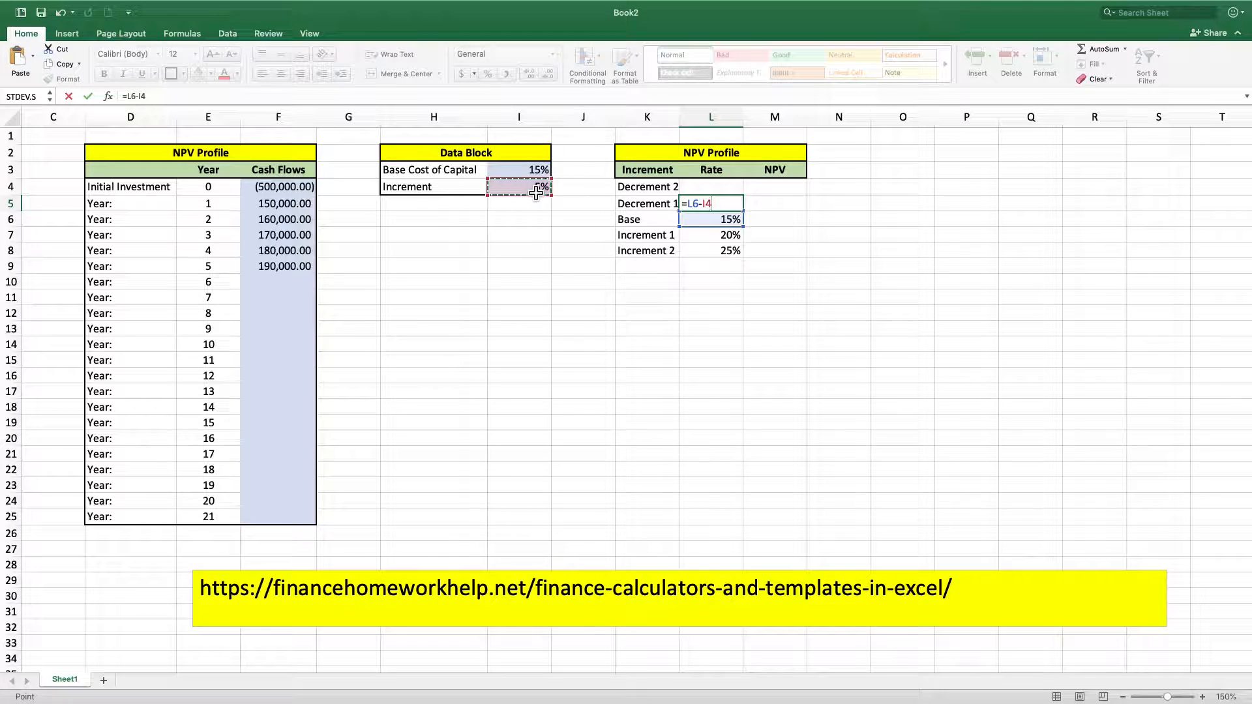
key("Return")
Calculate the Decrement 2 rate in L4 with the formula =L5-I4
key("Up")
key("Up")
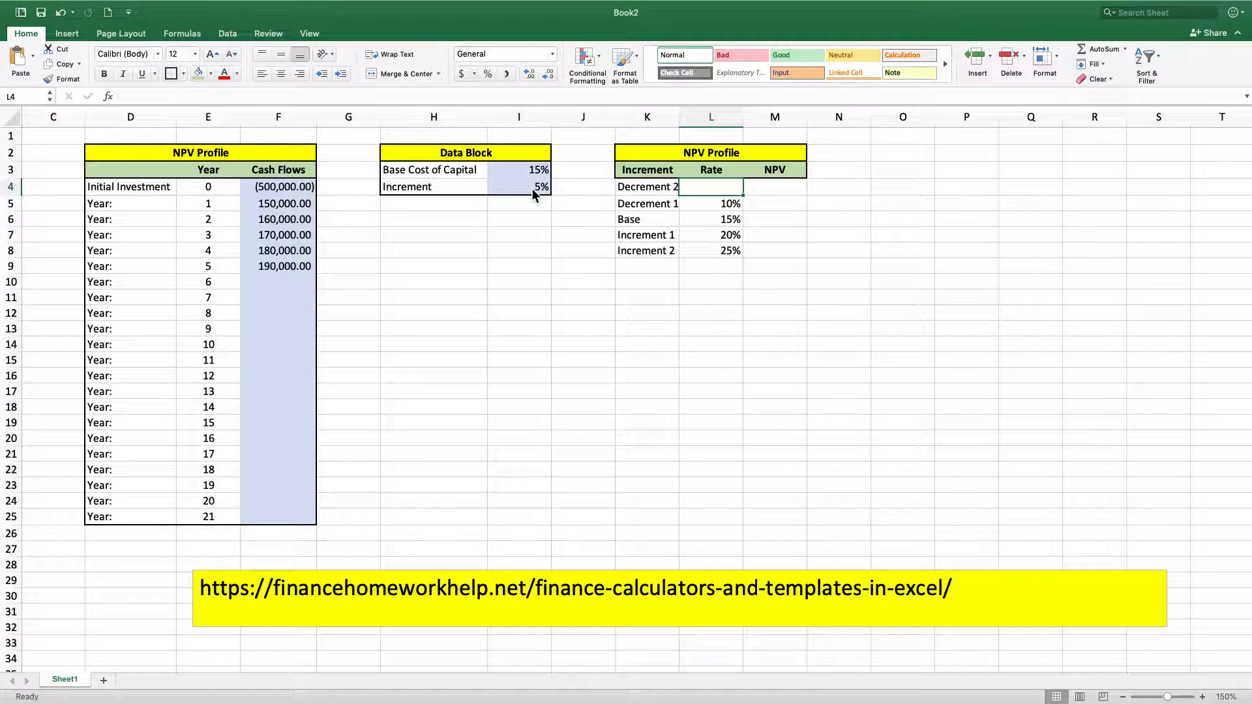
type("=")
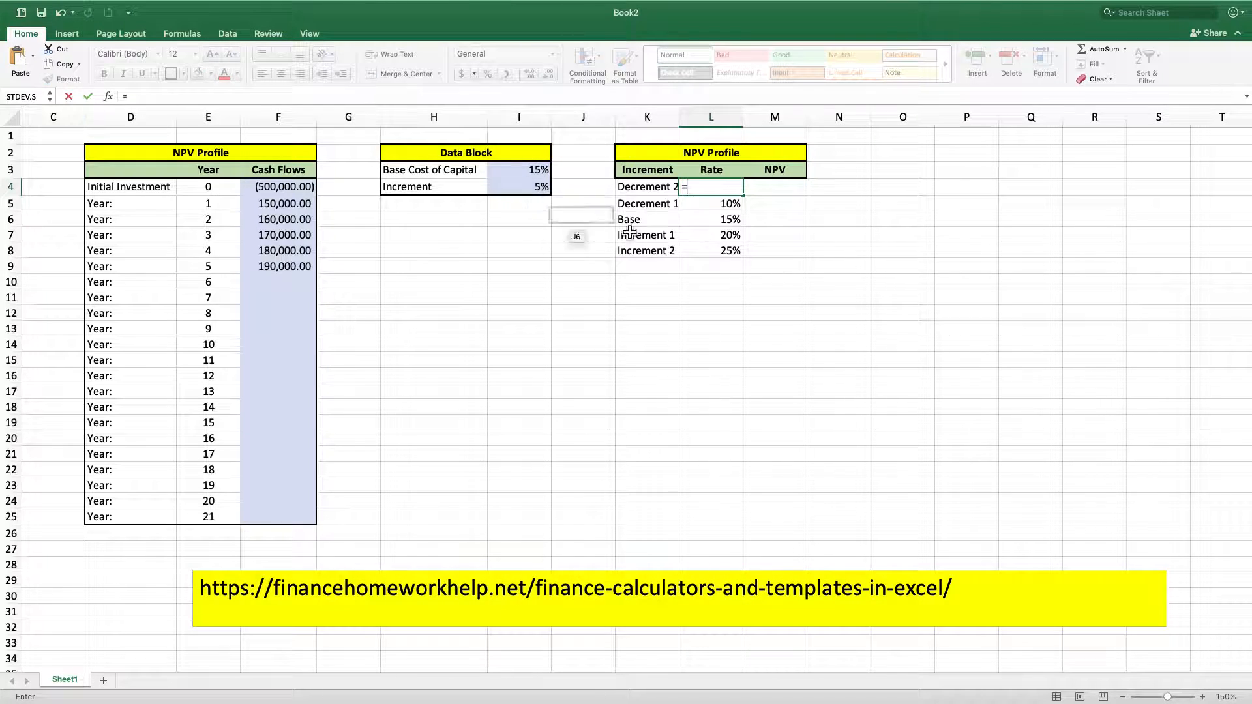
left_click(703, 208)
type("-")
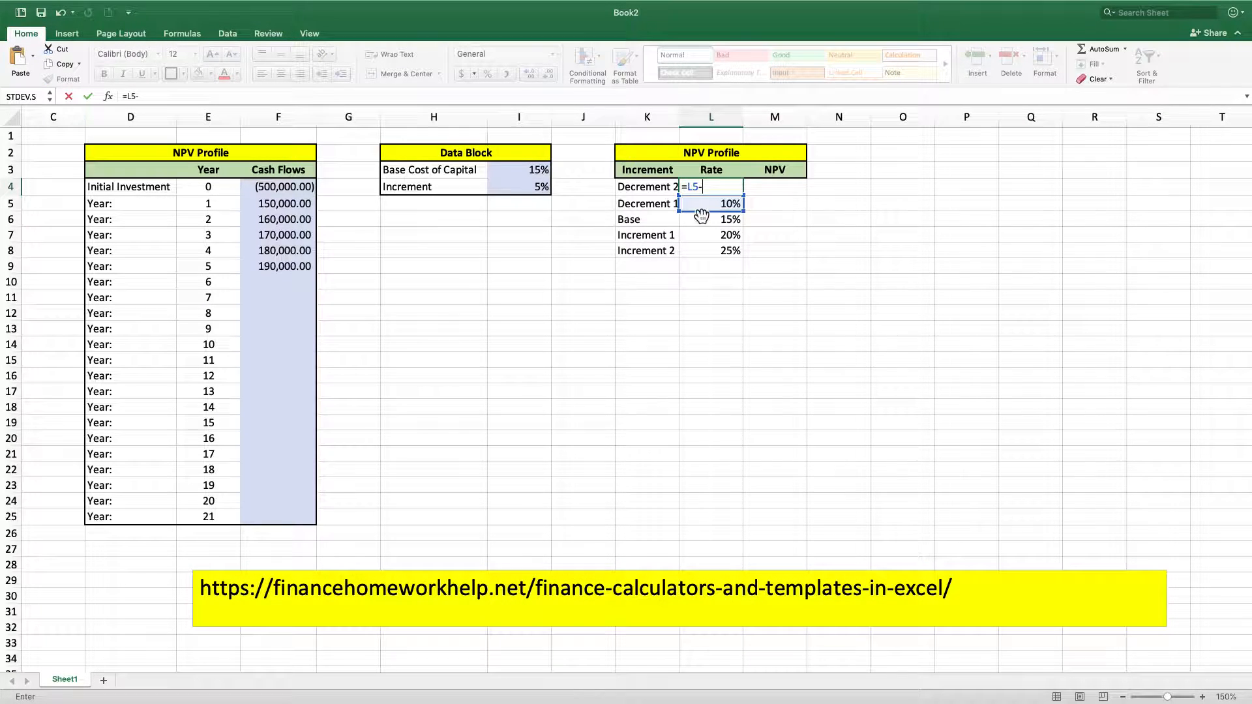
left_click(519, 189)
key("Return")
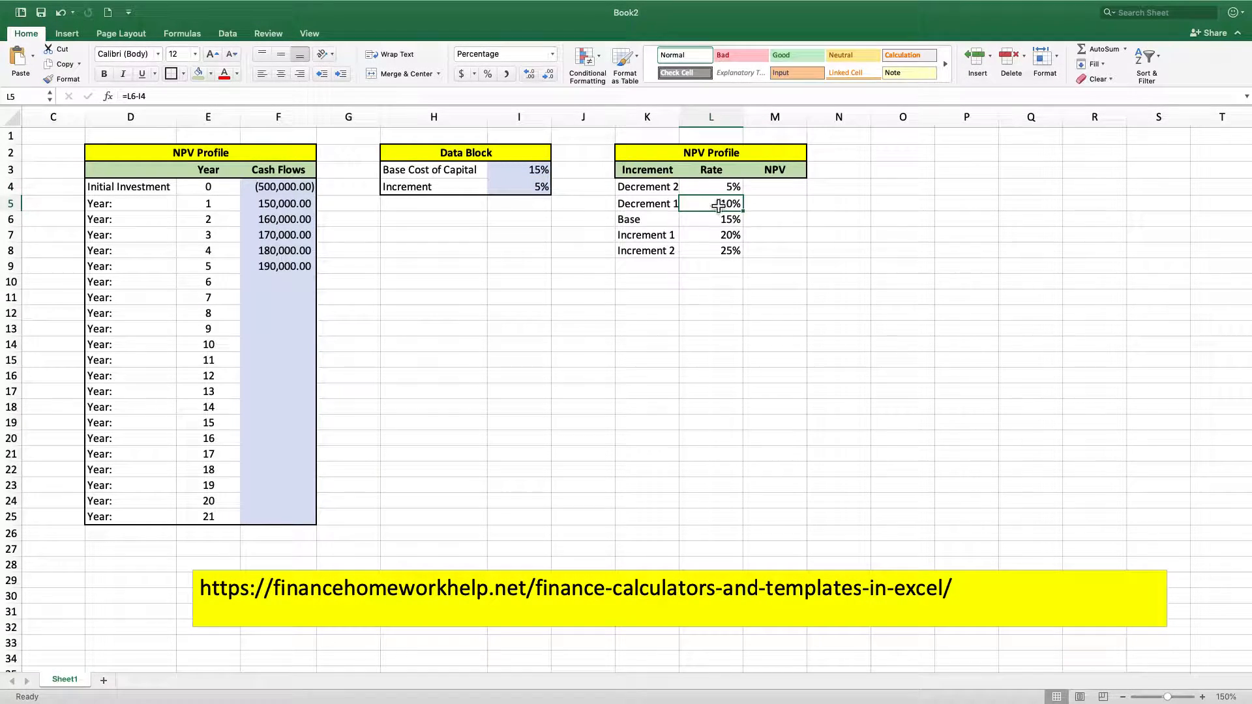
Test the rate formulas by setting the Base Cost of Capital to 20% and the Increment to 2%
left_click(533, 171)
type("20")
key("Return")
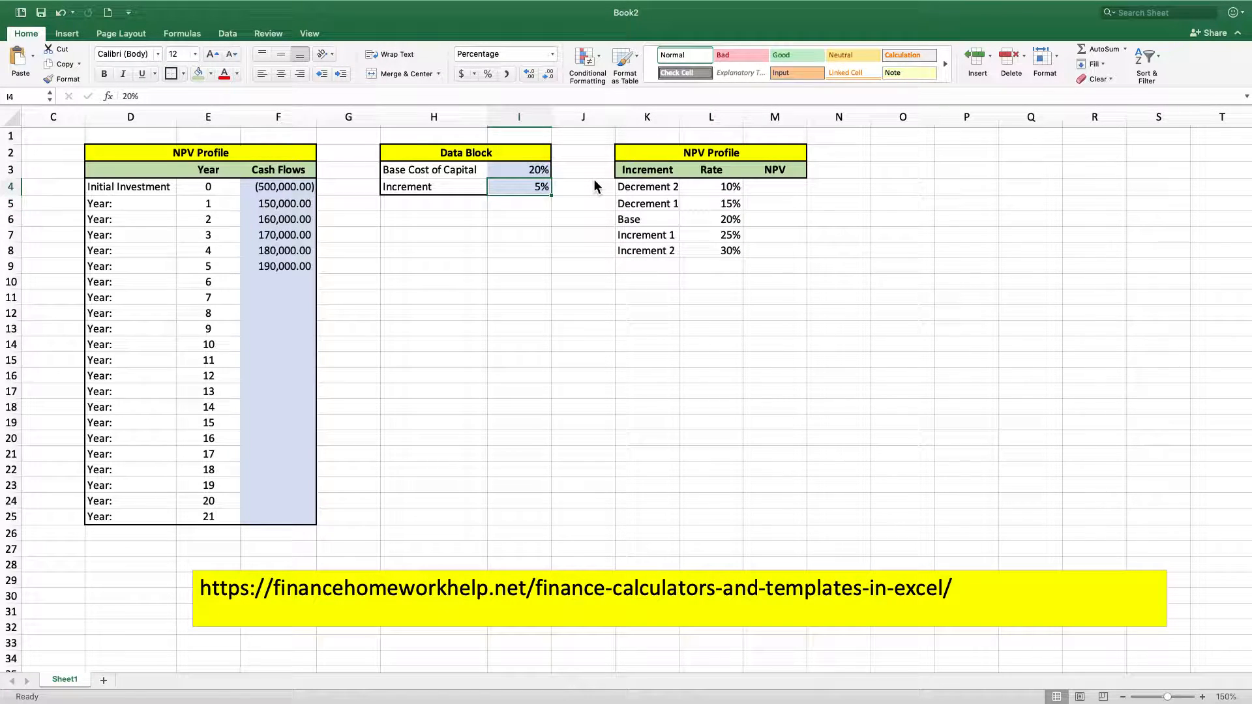
type("2")
key("Return")
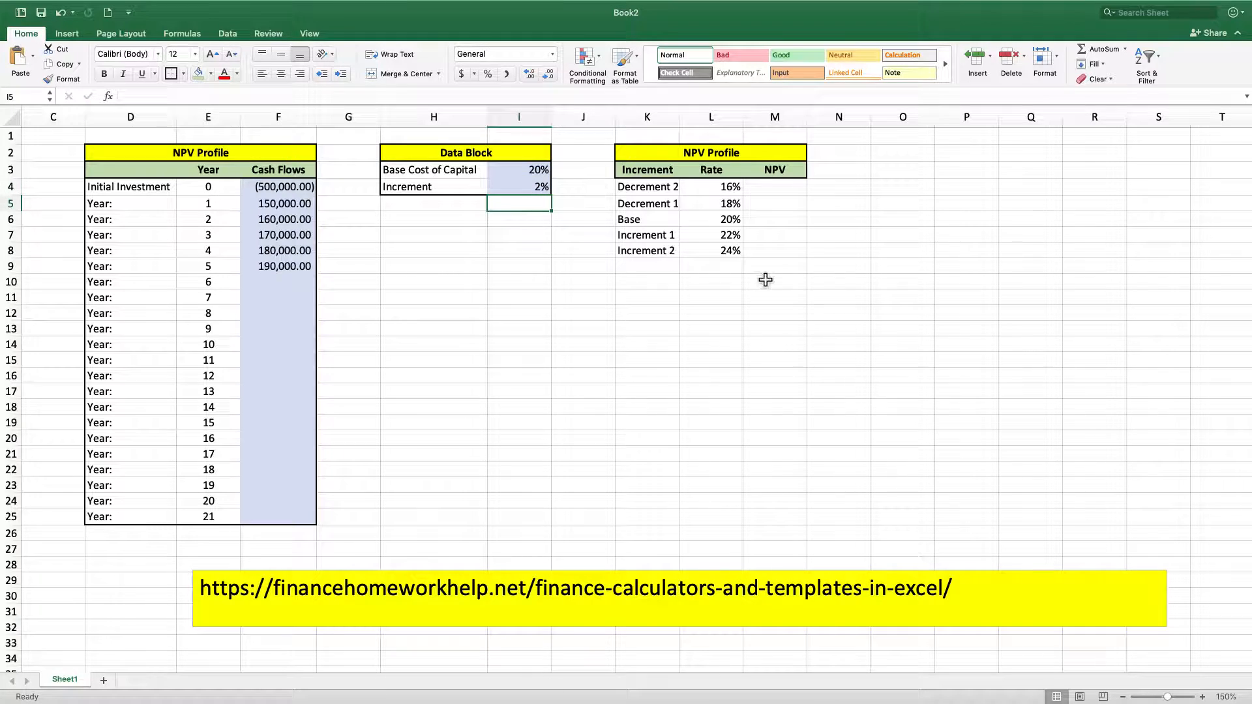
Set the Base Cost of Capital back to 15% and the Increment back to 5% in the Data Block
left_click(538, 172)
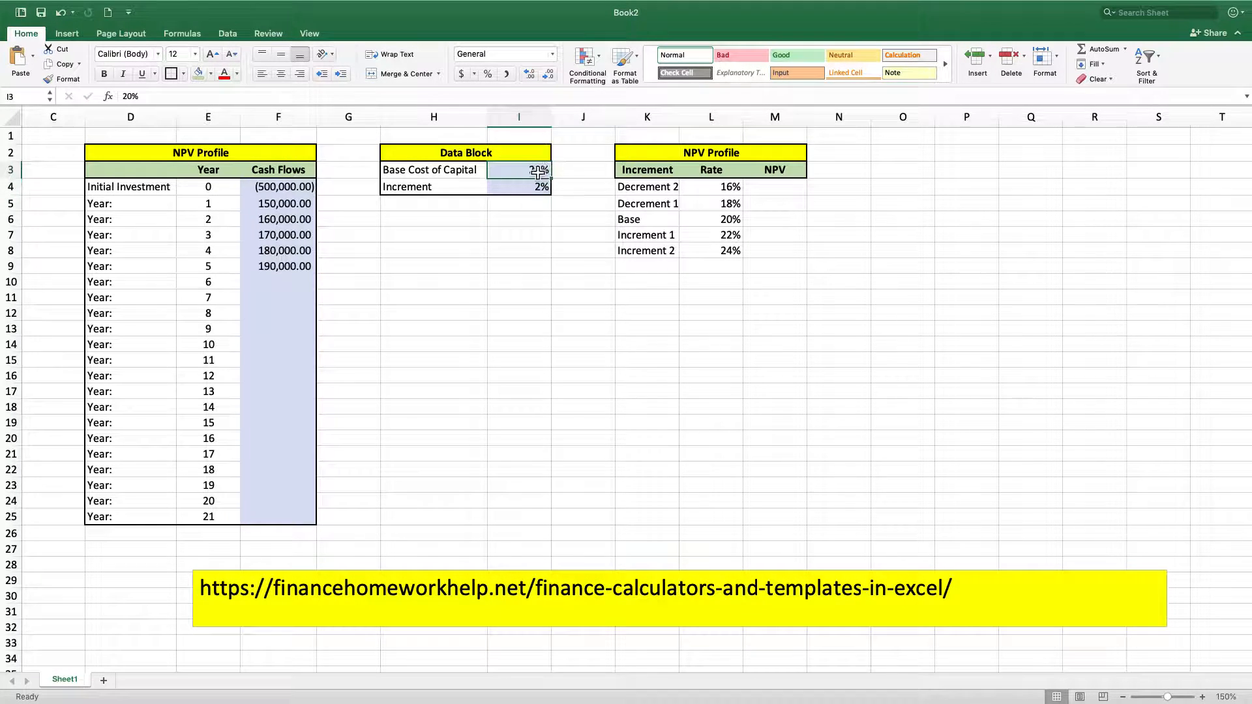
type("15")
key("Return")
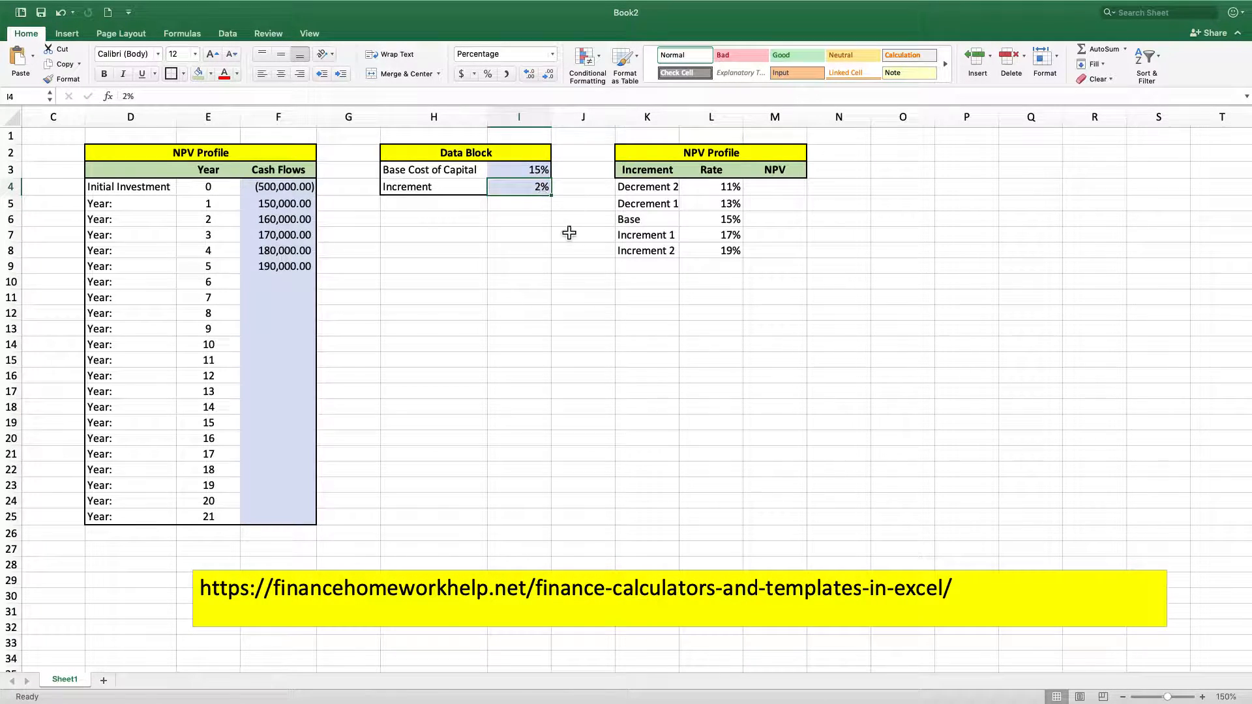
type("5")
key("Return")
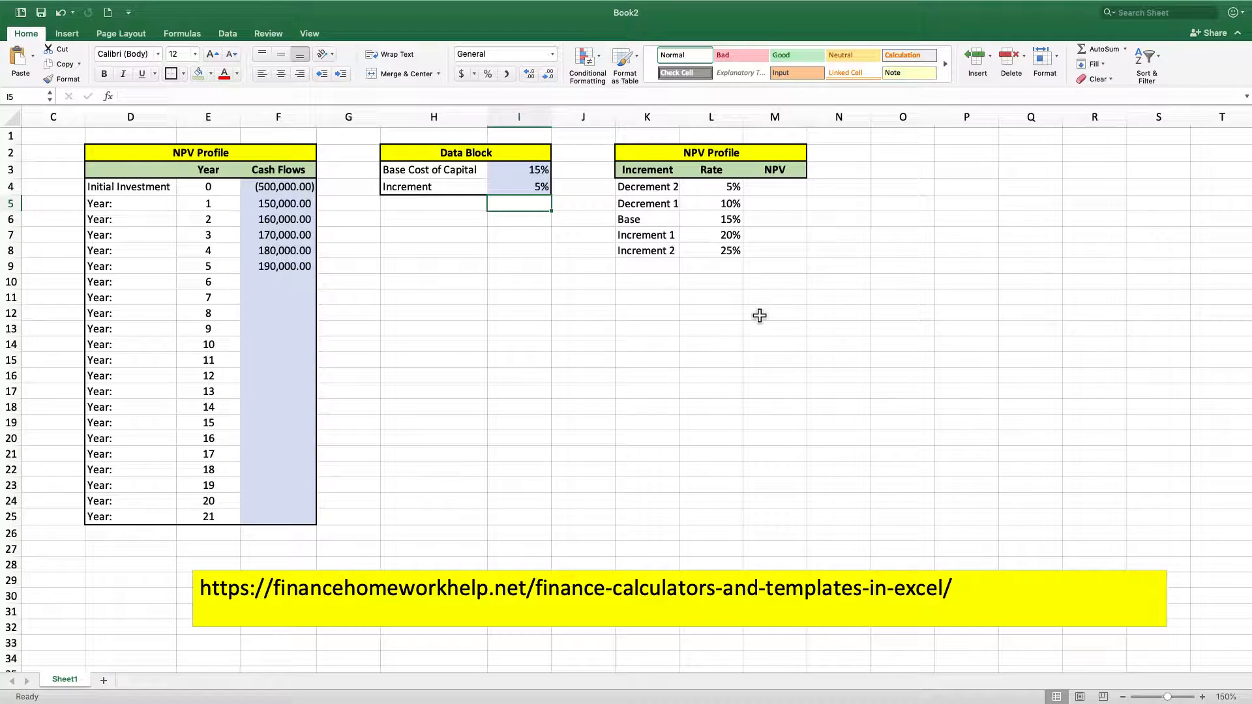
Calculate the discounted value of the yearly cash flows at the base rate in M6 with =NPV(L6,F5:F25)
left_click(775, 219)
type("=")
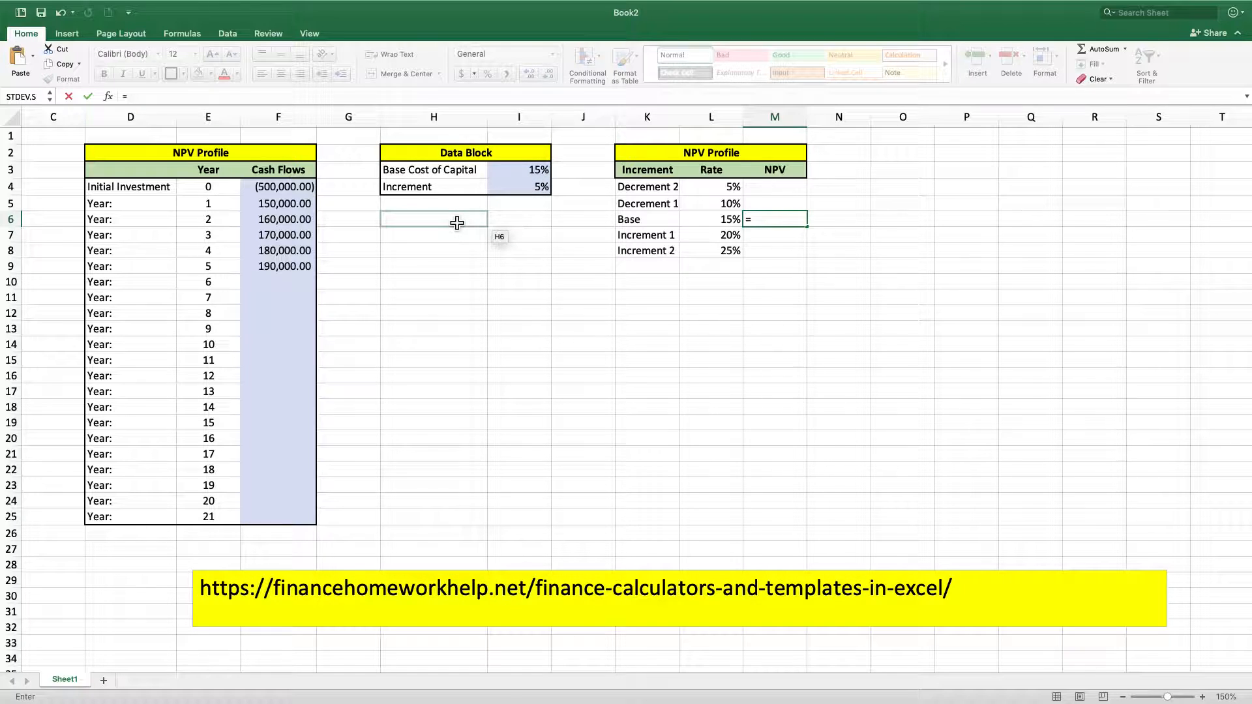
type("npv")
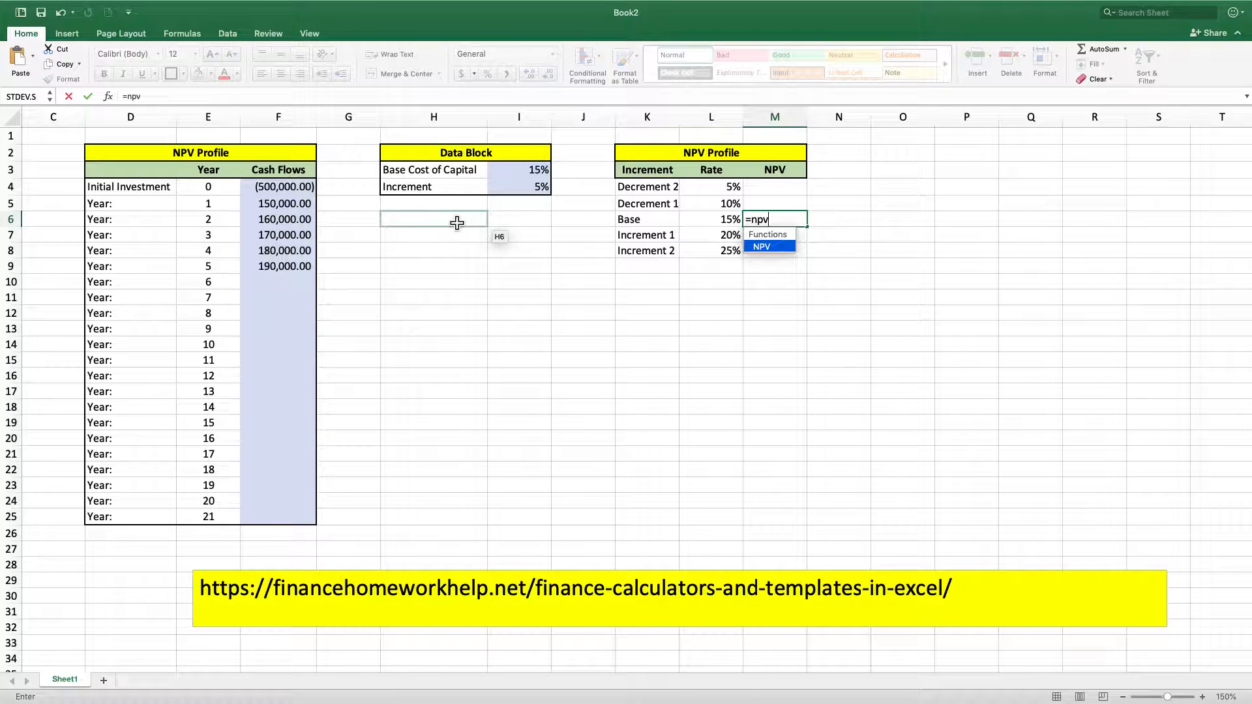
type("(")
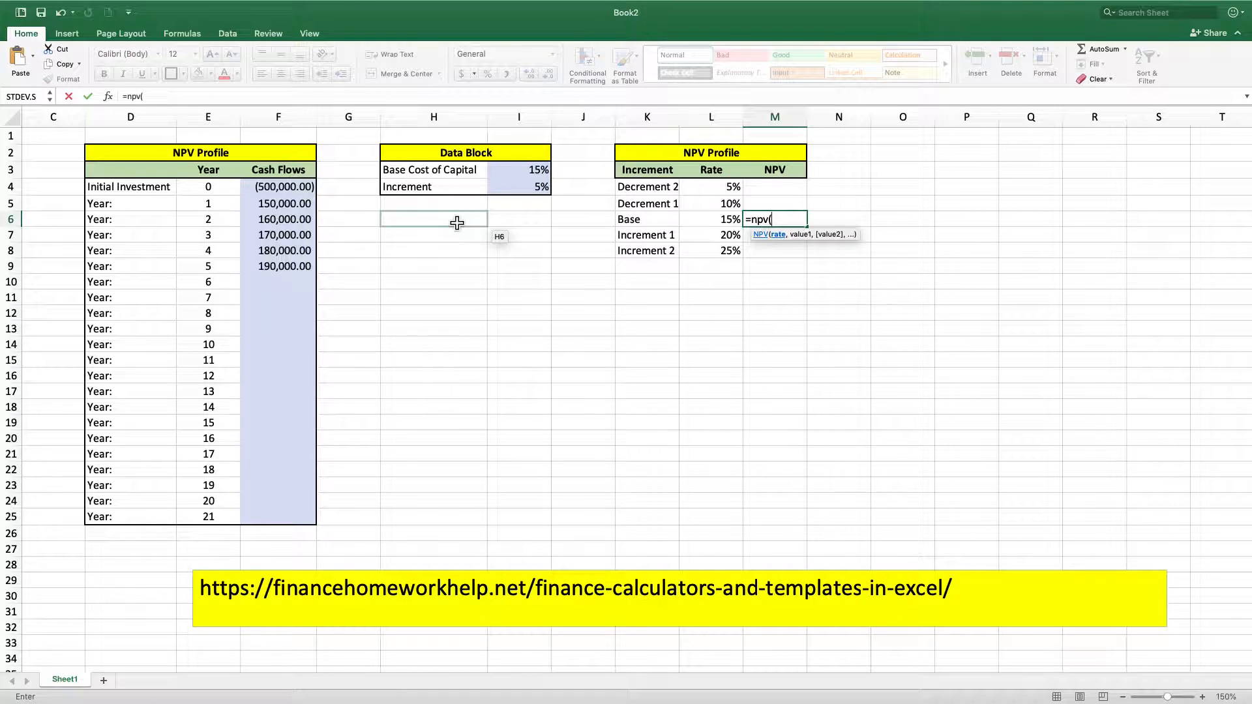
left_click(722, 227)
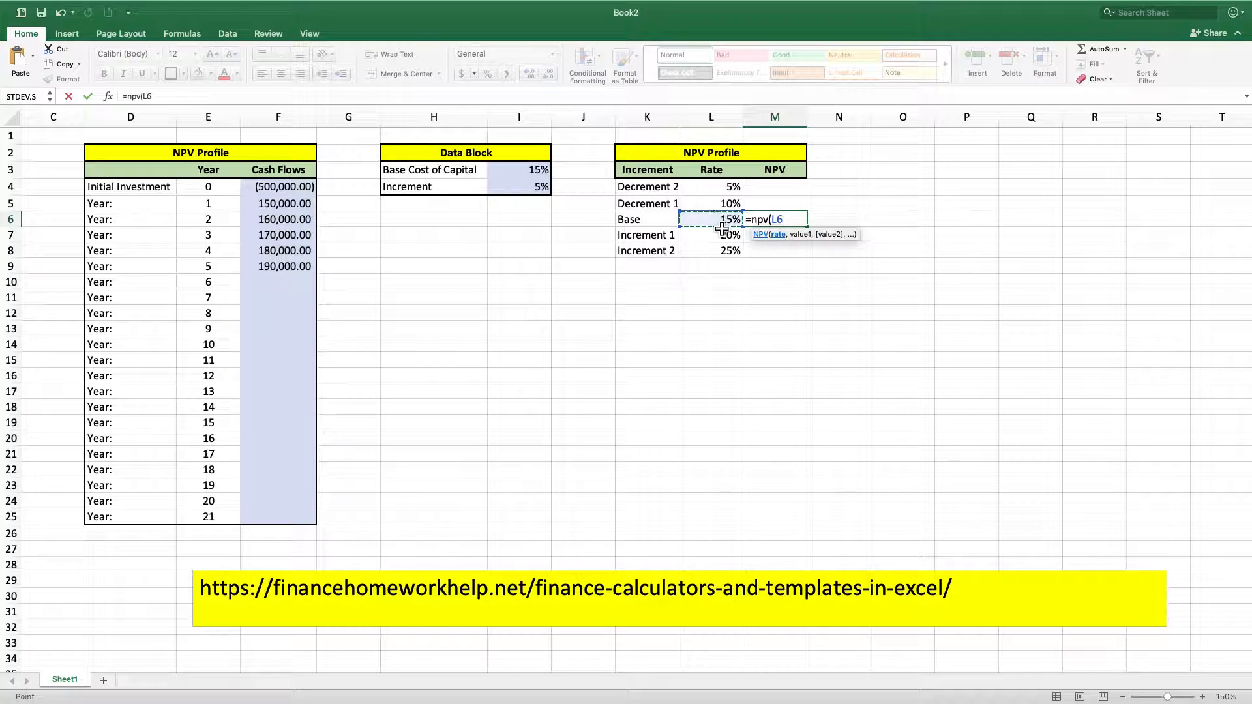
type(",")
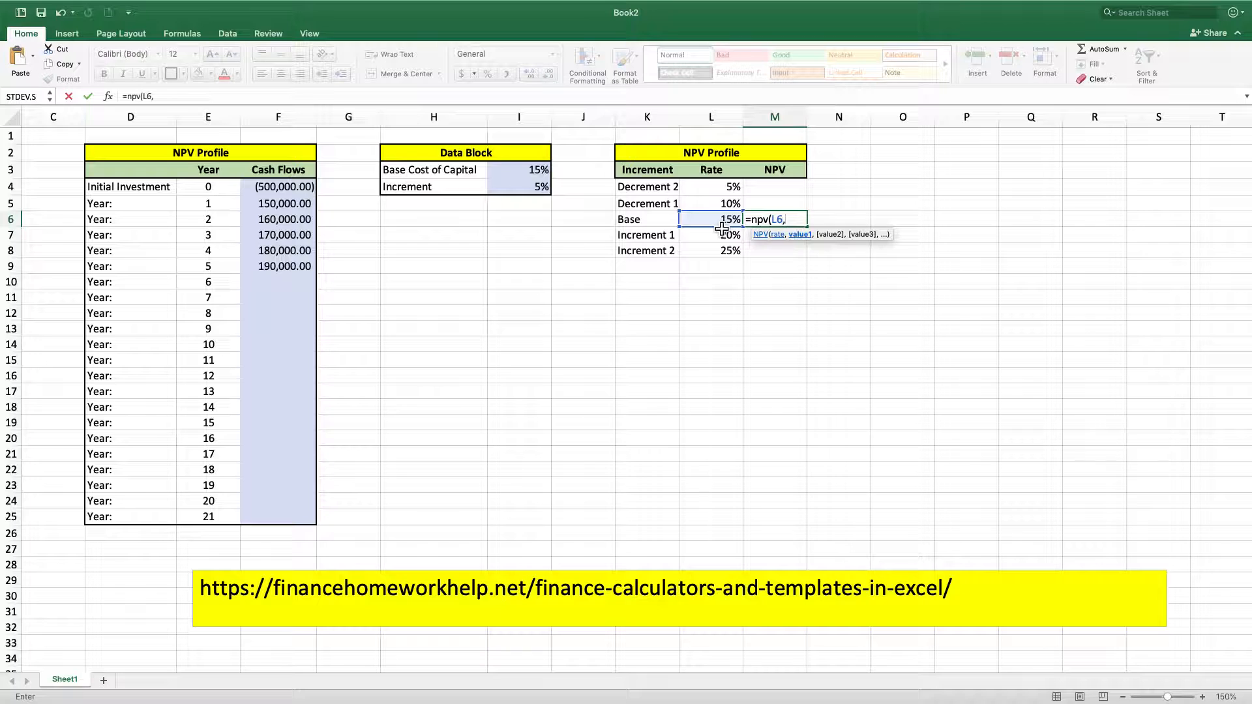
left_click_drag(272, 207, 282, 522)
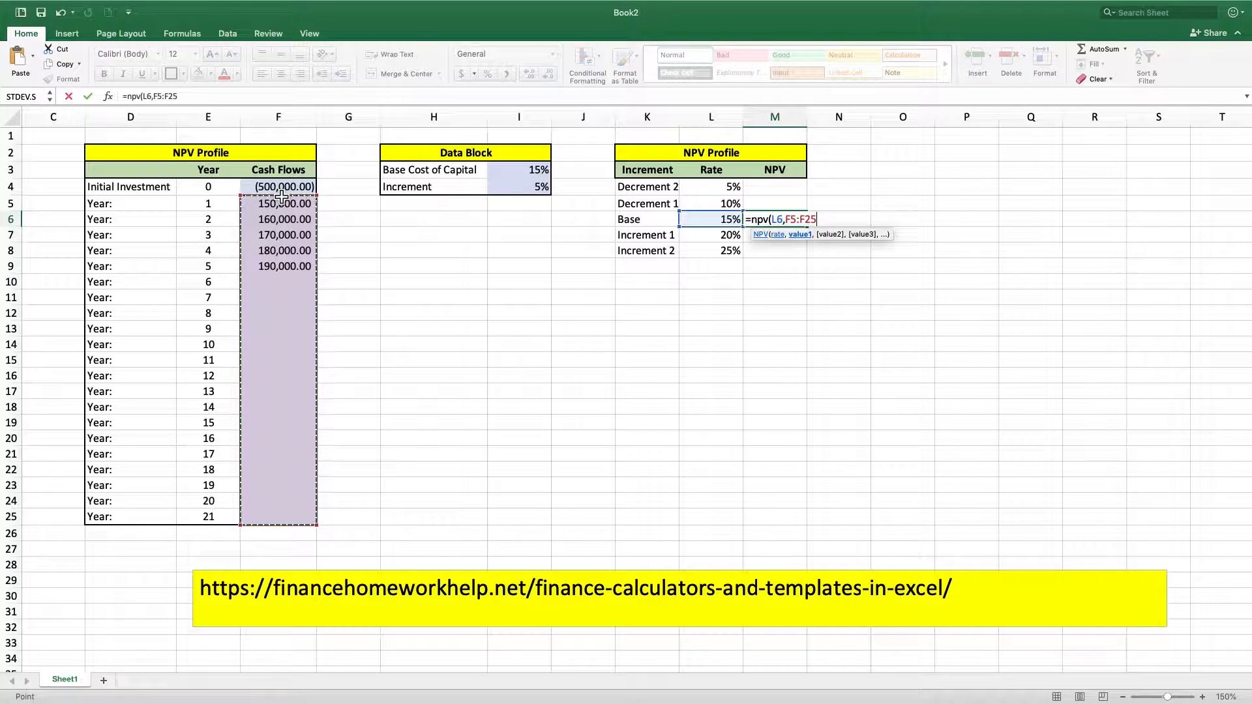
type(")")
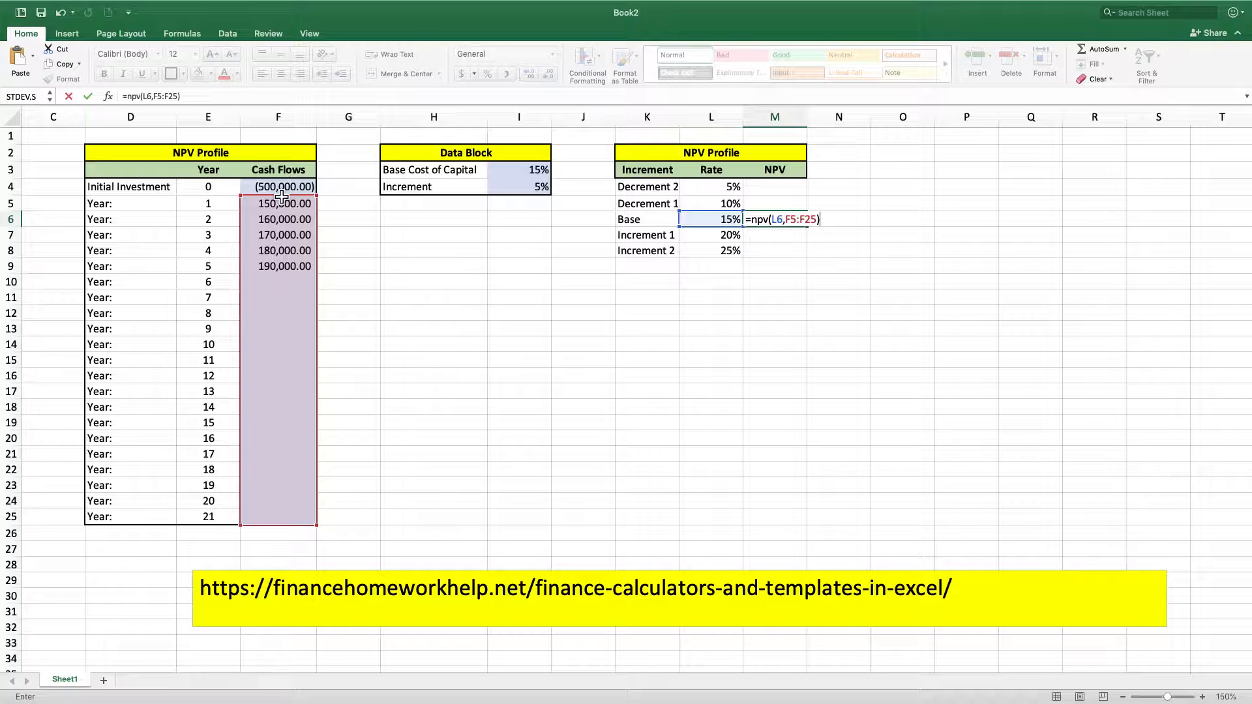
key("Return")
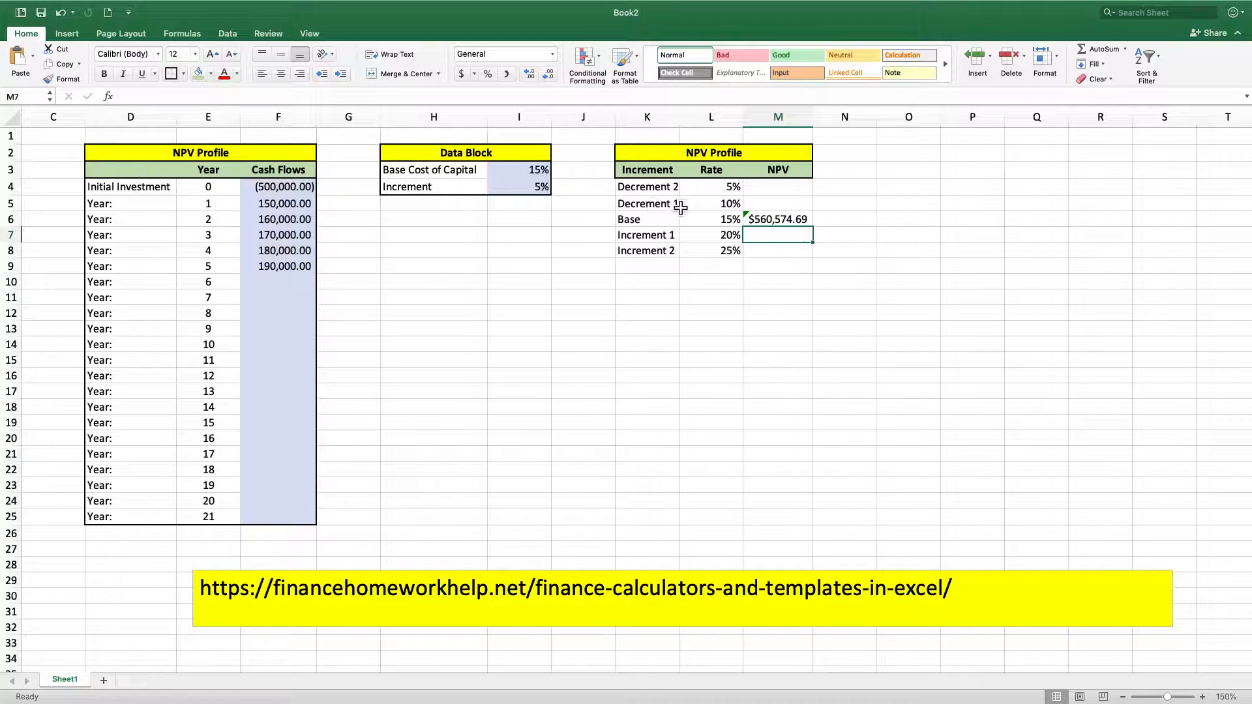
left_click(779, 220)
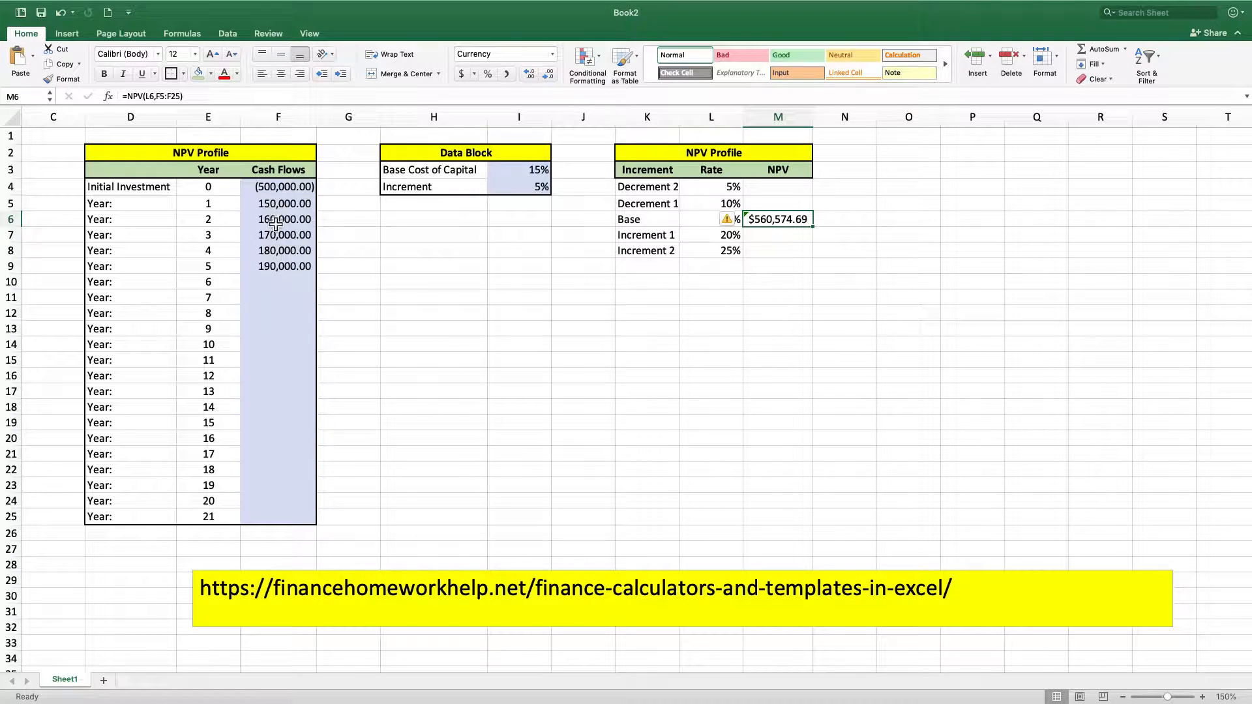
Add the initial investment in F4 to the base NPV formula in M6, making it =NPV(L6,F5:F25)+F4
left_click(203, 96)
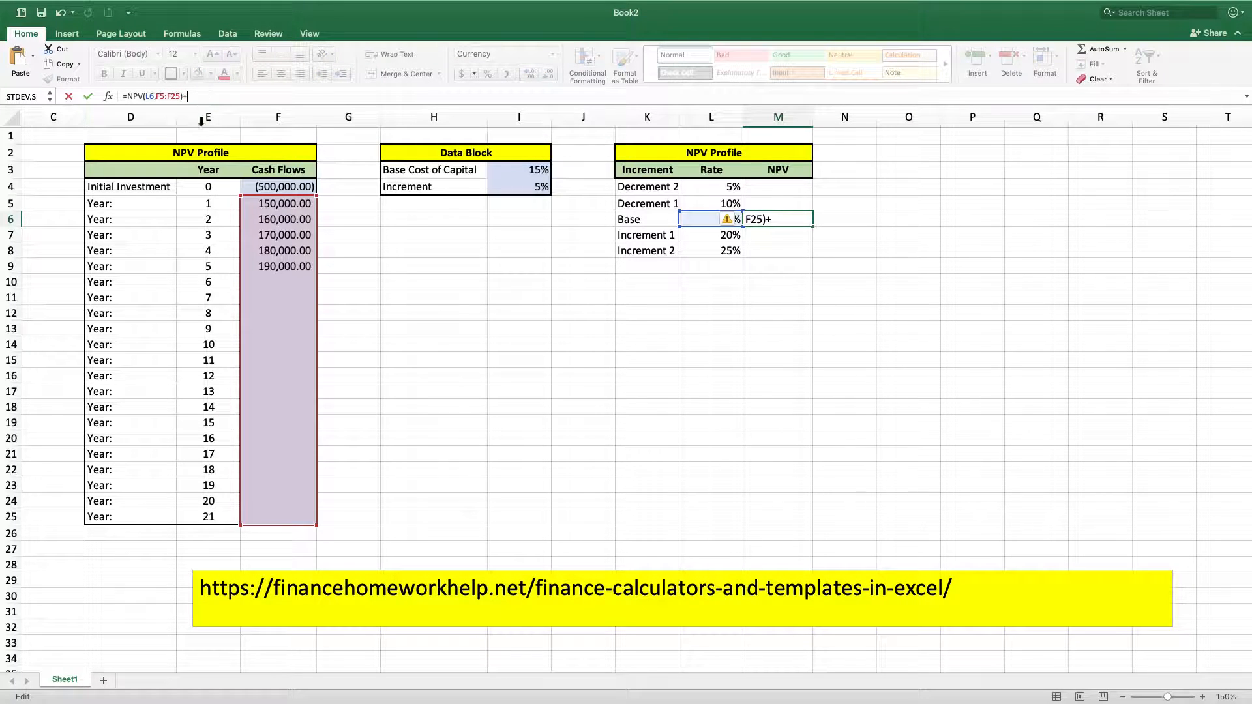
left_click(263, 189)
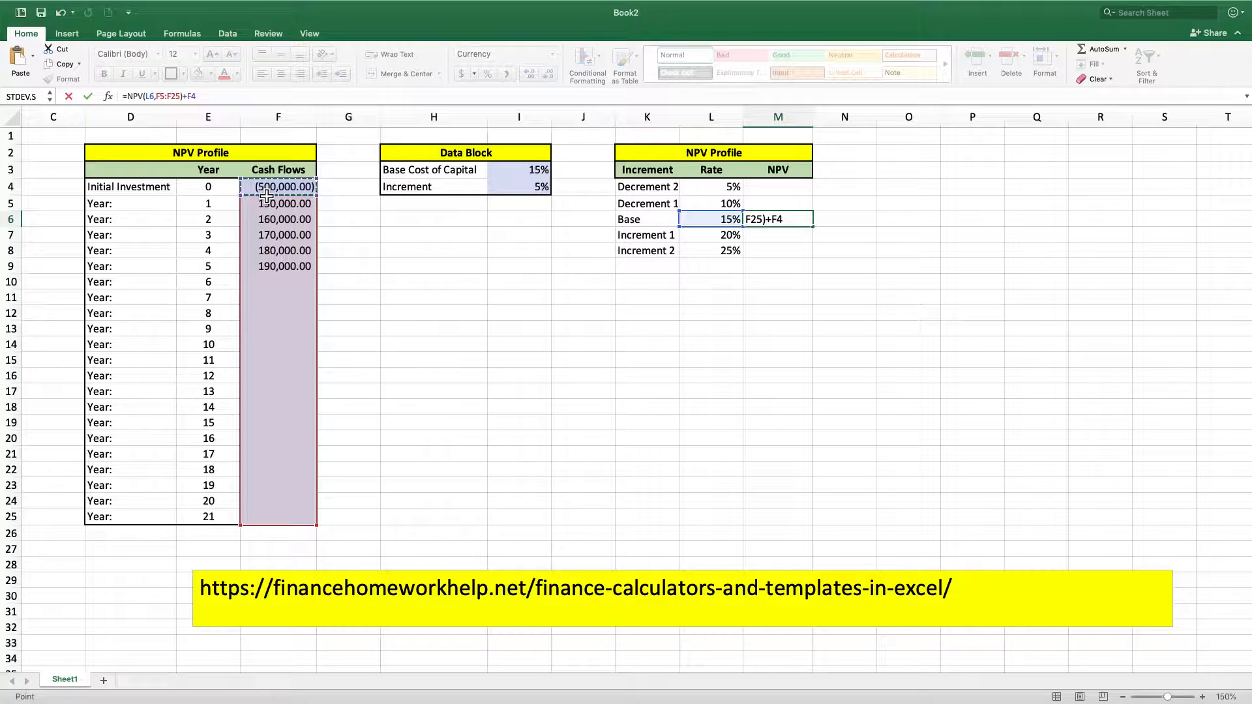
key("Return")
Make the cash flow references in the M6 formula absolute so it reads =NPV(L6,$F$5:$F$25)+$F$4
left_click(803, 219)
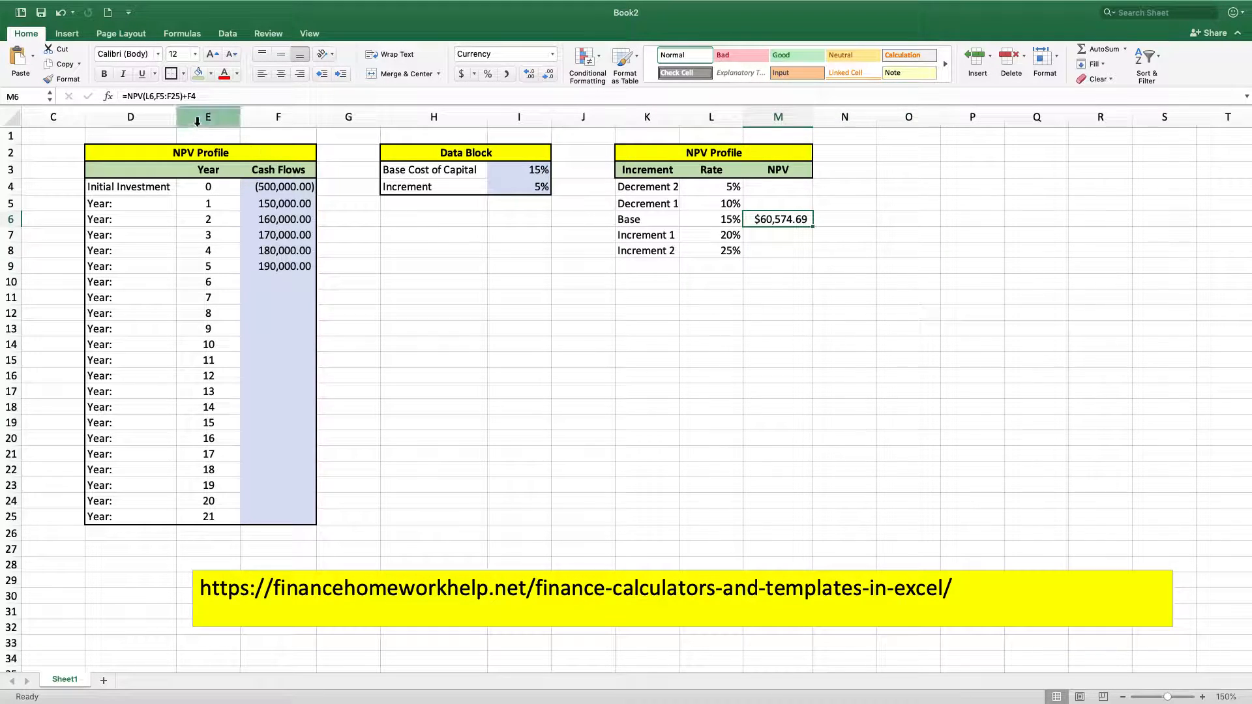
left_click_drag(179, 97, 155, 98)
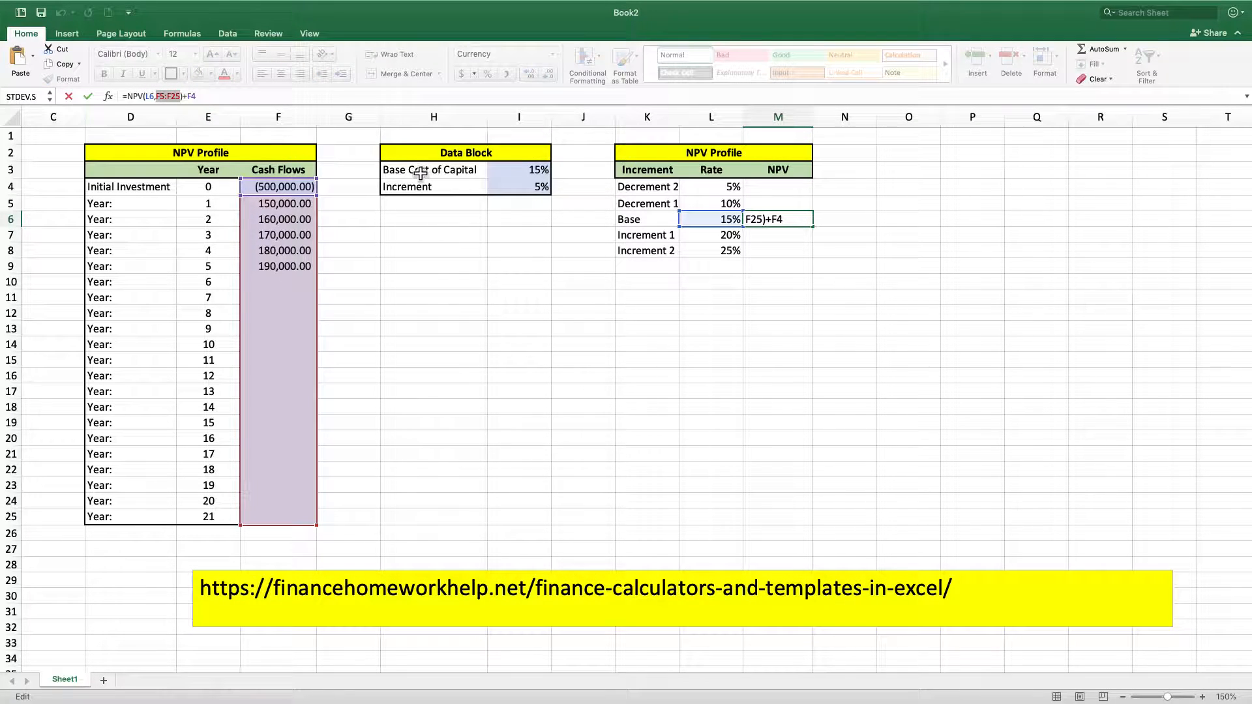
key("F4")
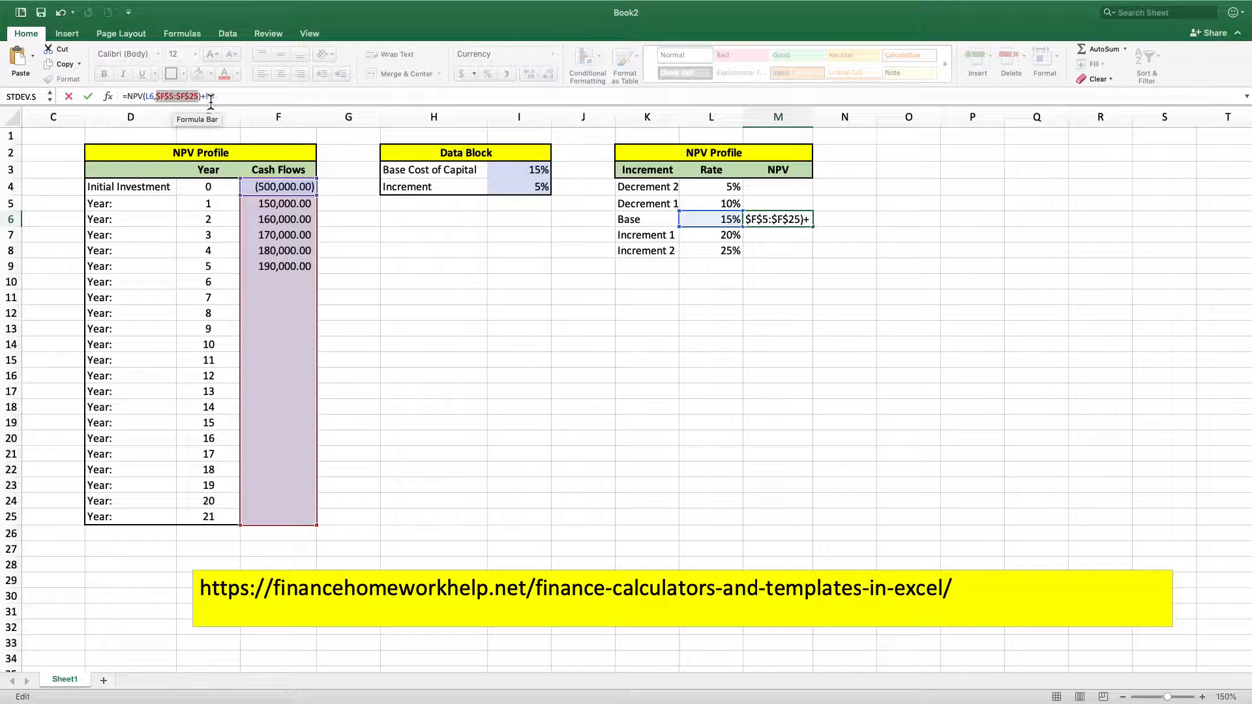
left_click(278, 187)
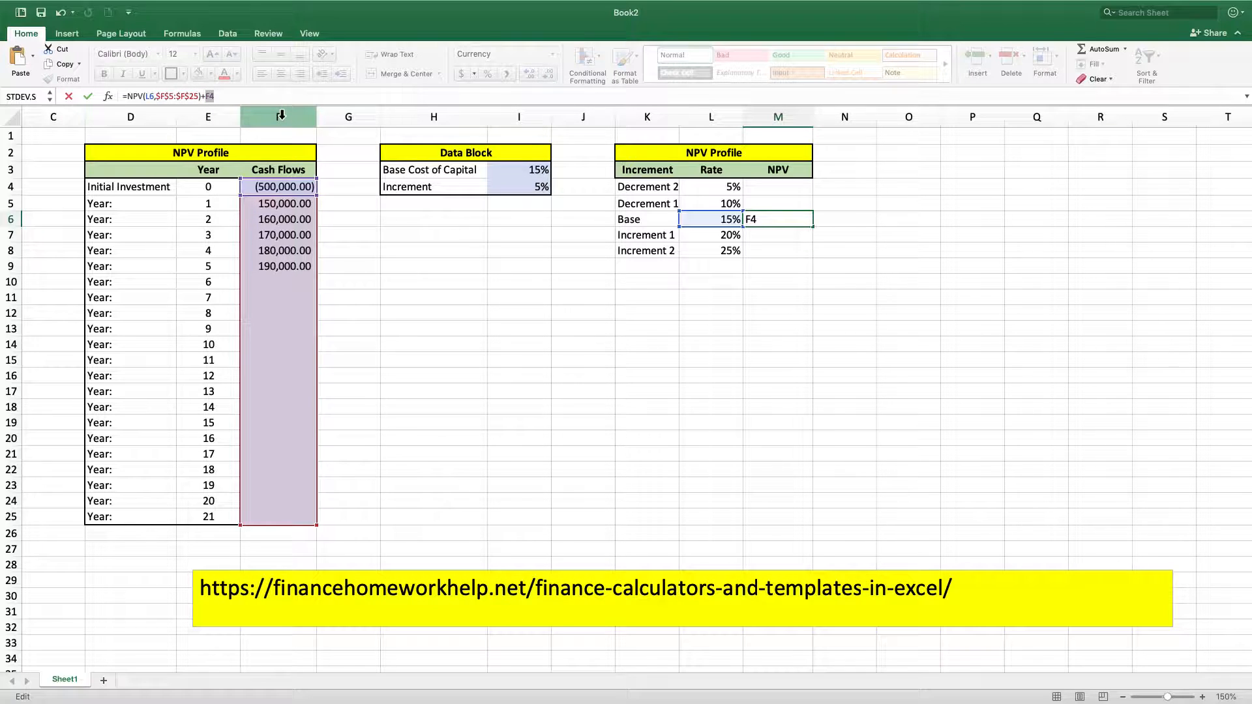
key("F4")
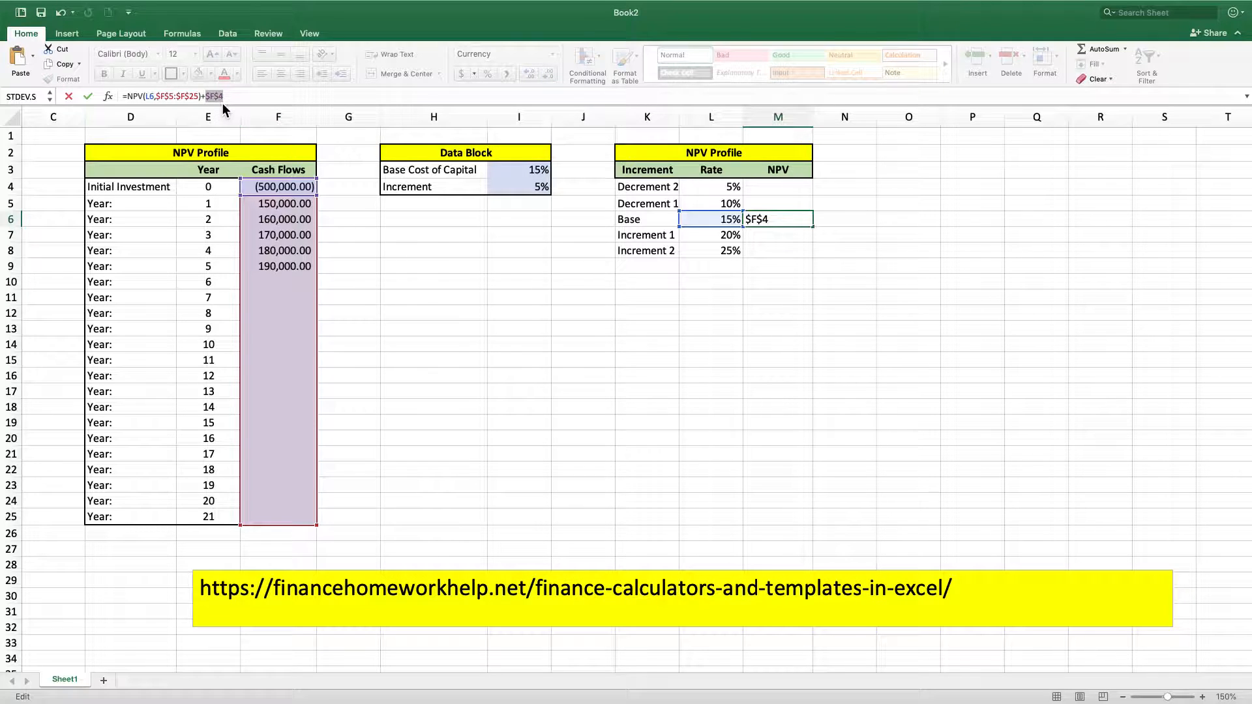
key("Return")
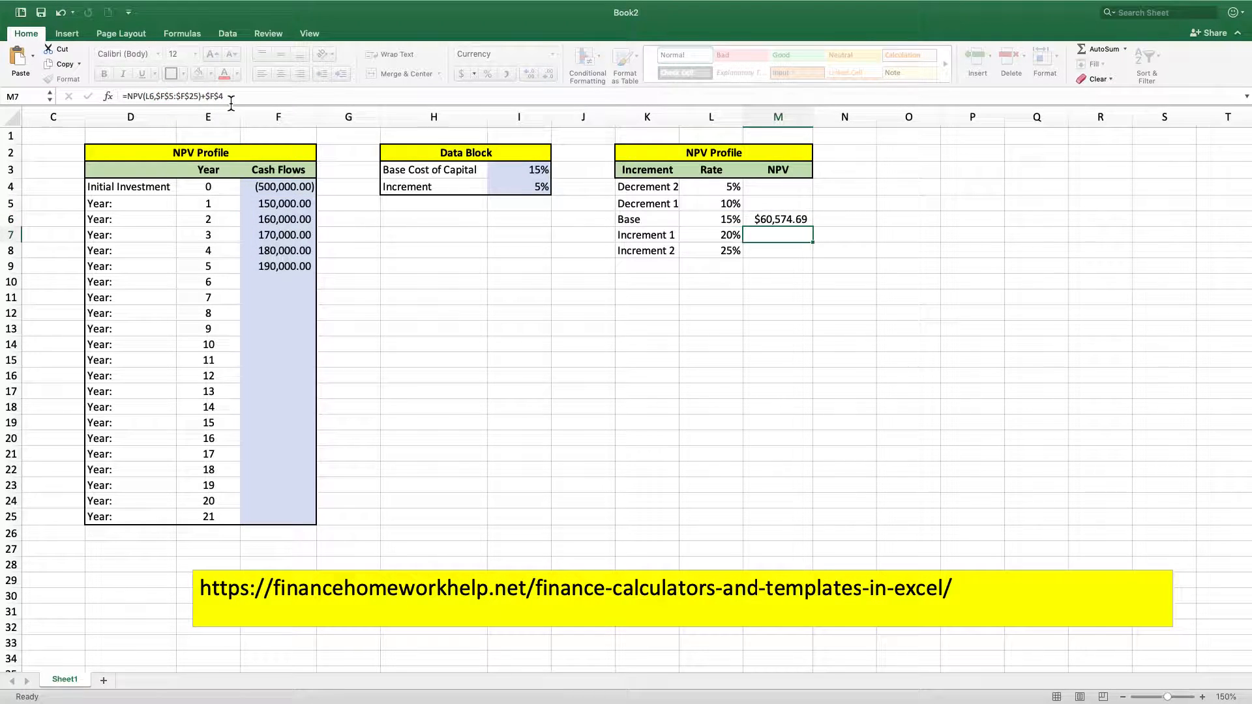
Fill the base NPV formula from M6 up to M4 and down to M8 for all incremental rates
left_click(781, 225)
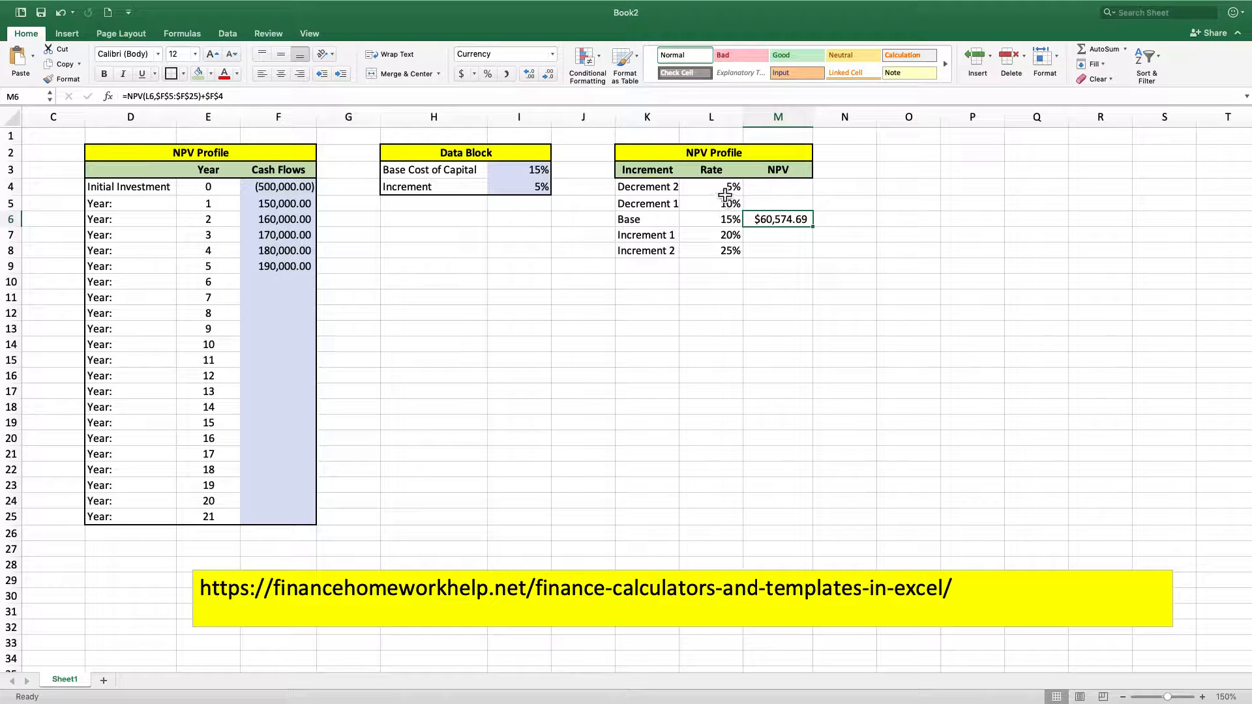
left_click_drag(888, 252, 893, 236)
left_click(789, 224)
left_click_drag(819, 233, 815, 265)
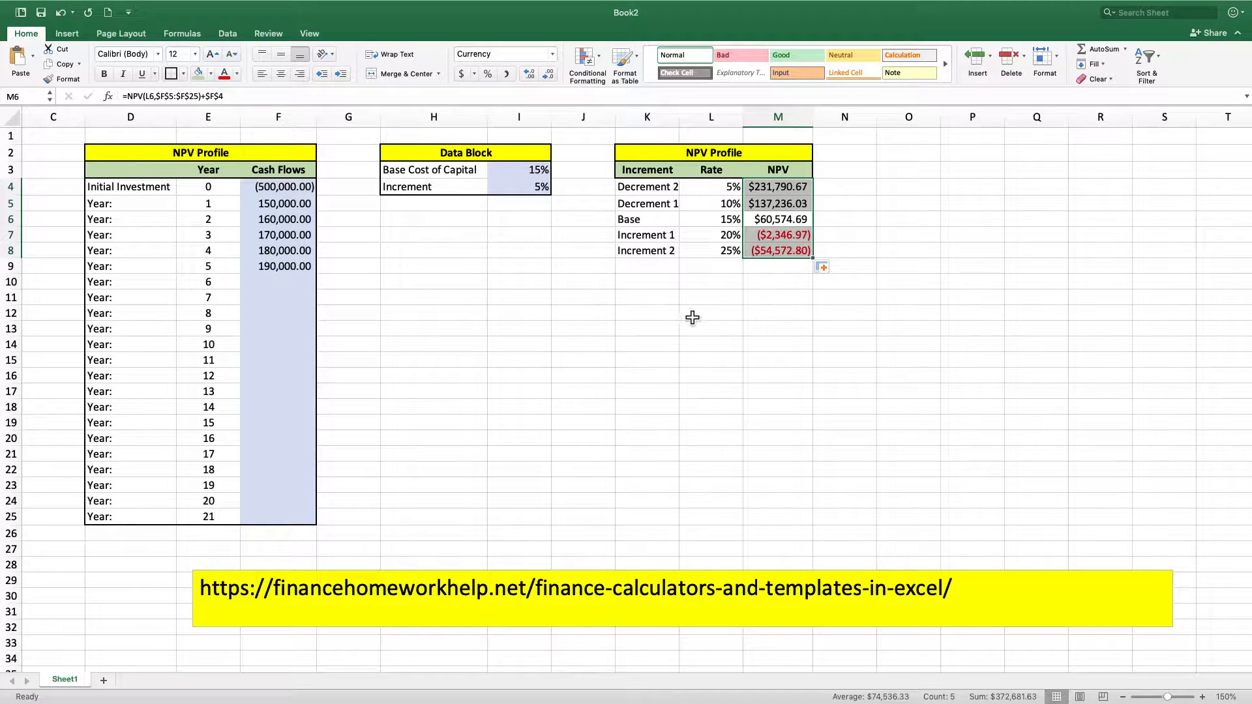
left_click(691, 315)
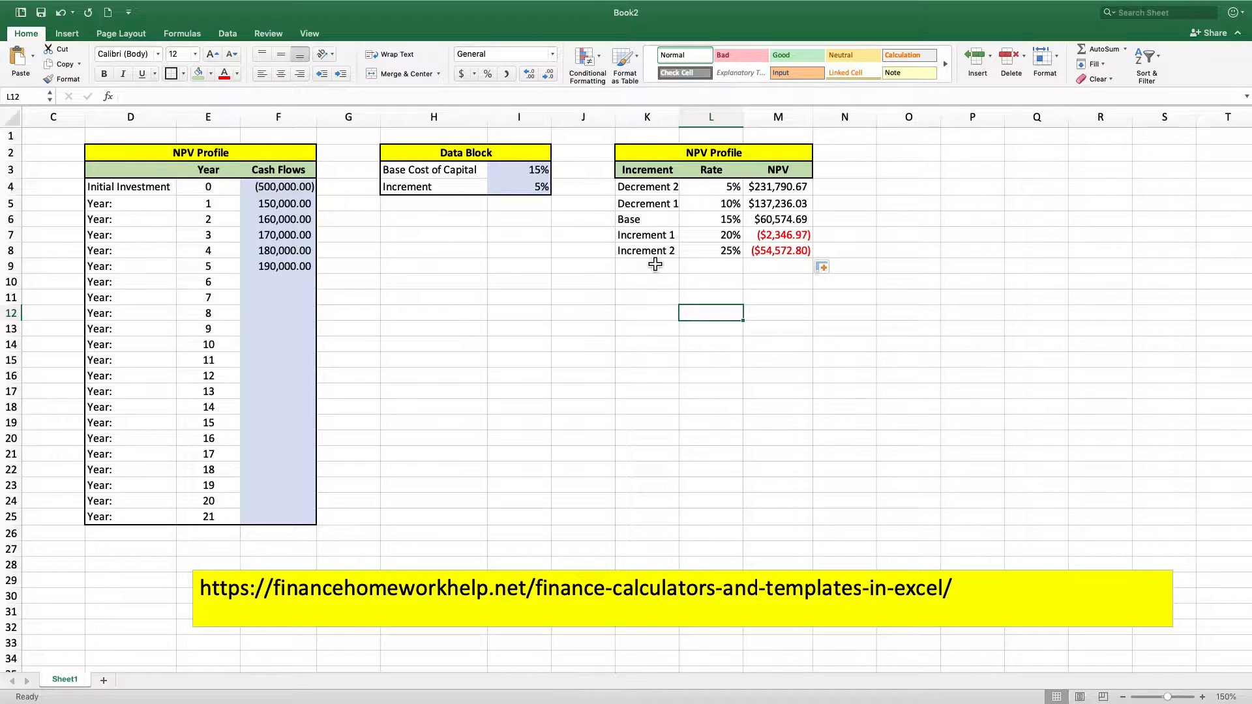
Outline the NPV Profile table of increments, rates and NPVs in K2:M8 with an outside border
left_click(846, 318)
left_click_drag(671, 154, 652, 252)
left_click(176, 73)
left_click(645, 298)
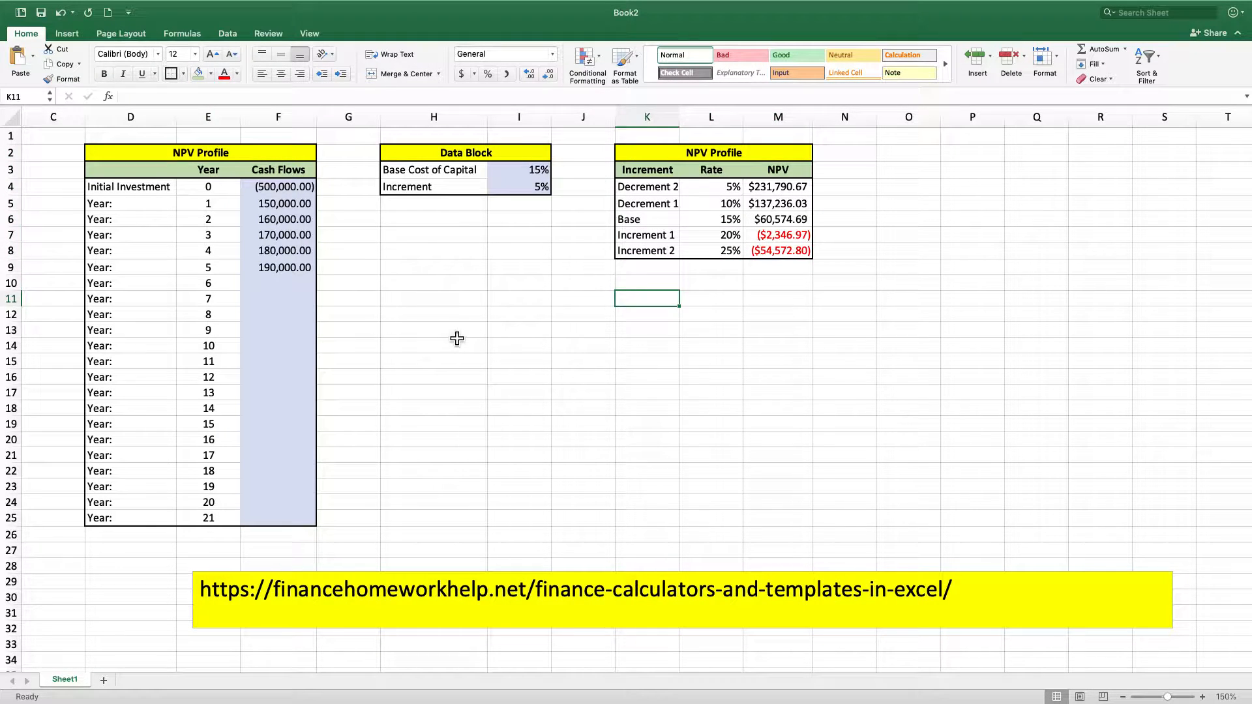
left_click(480, 319)
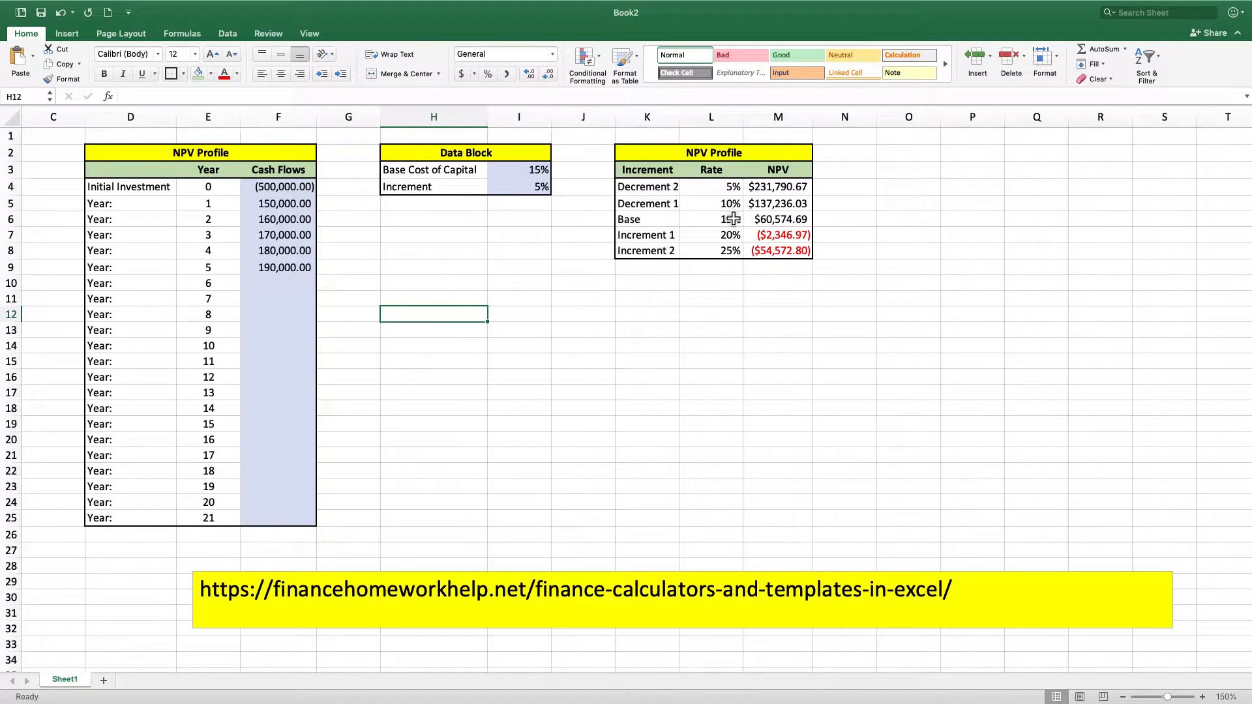
Insert a recommended Scatter chart of the Rate and NPV columns in L3:M8 and place it below the Data Block
left_click_drag(714, 169, 751, 255)
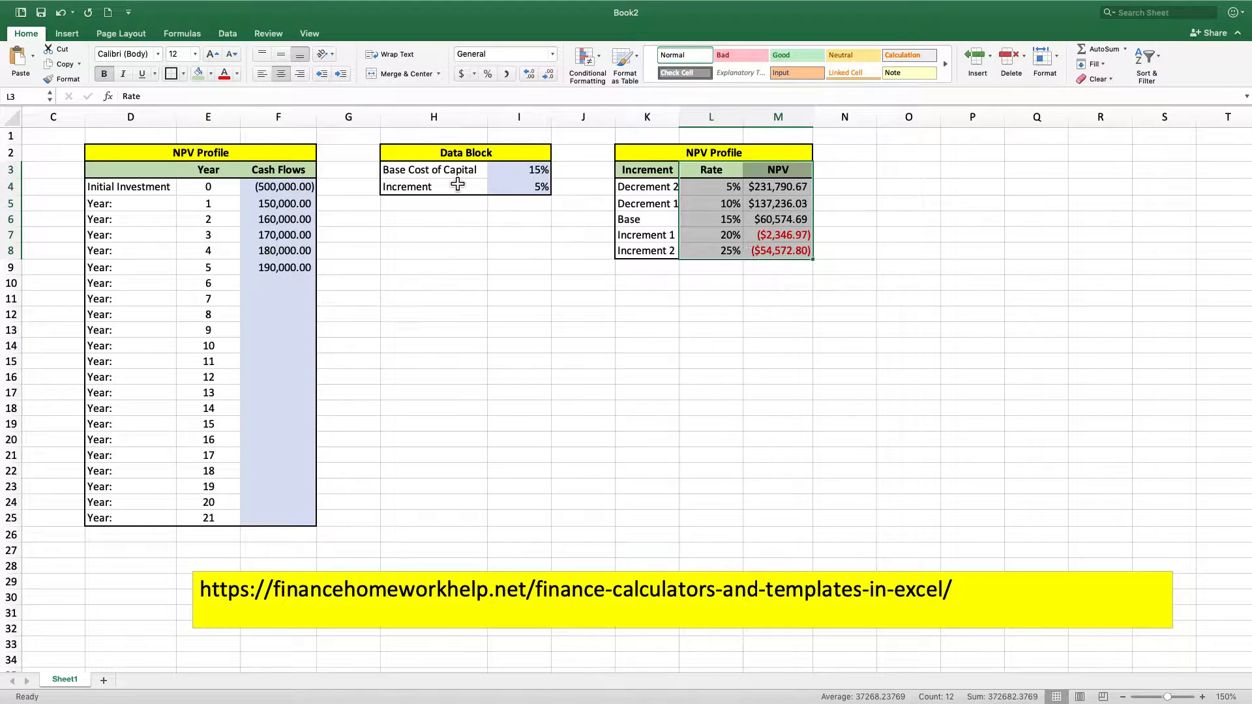
left_click(68, 34)
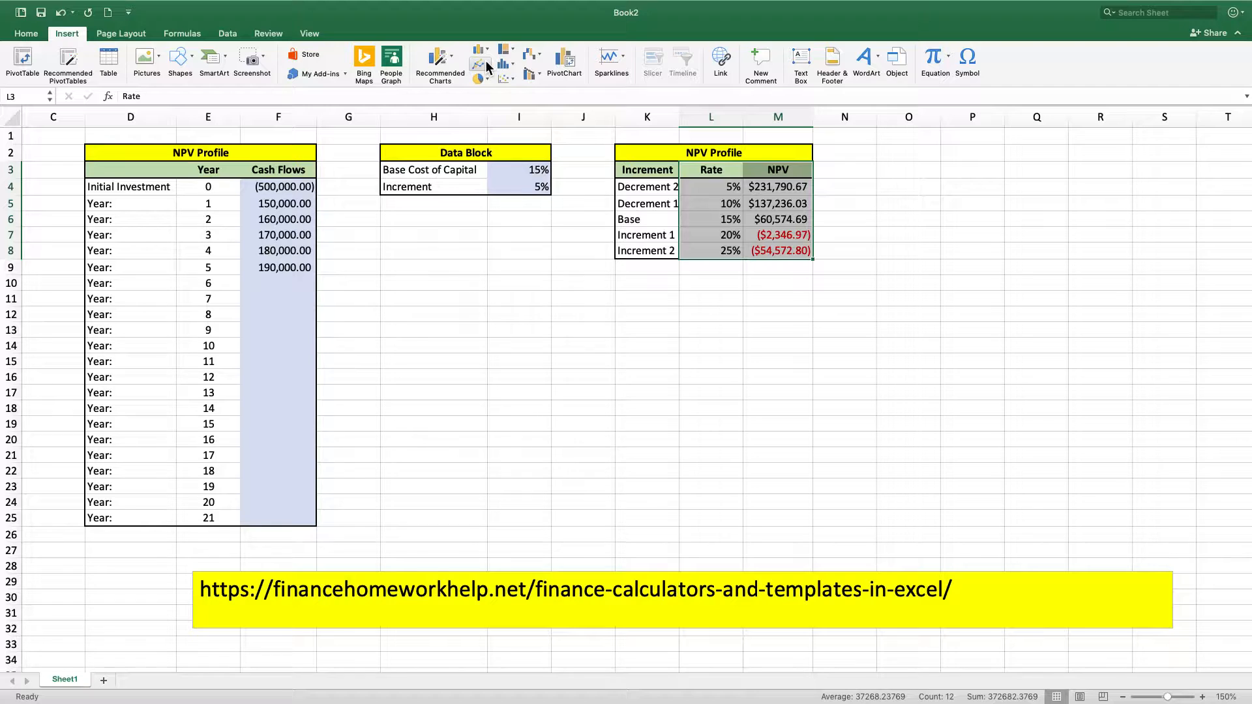
left_click(451, 58)
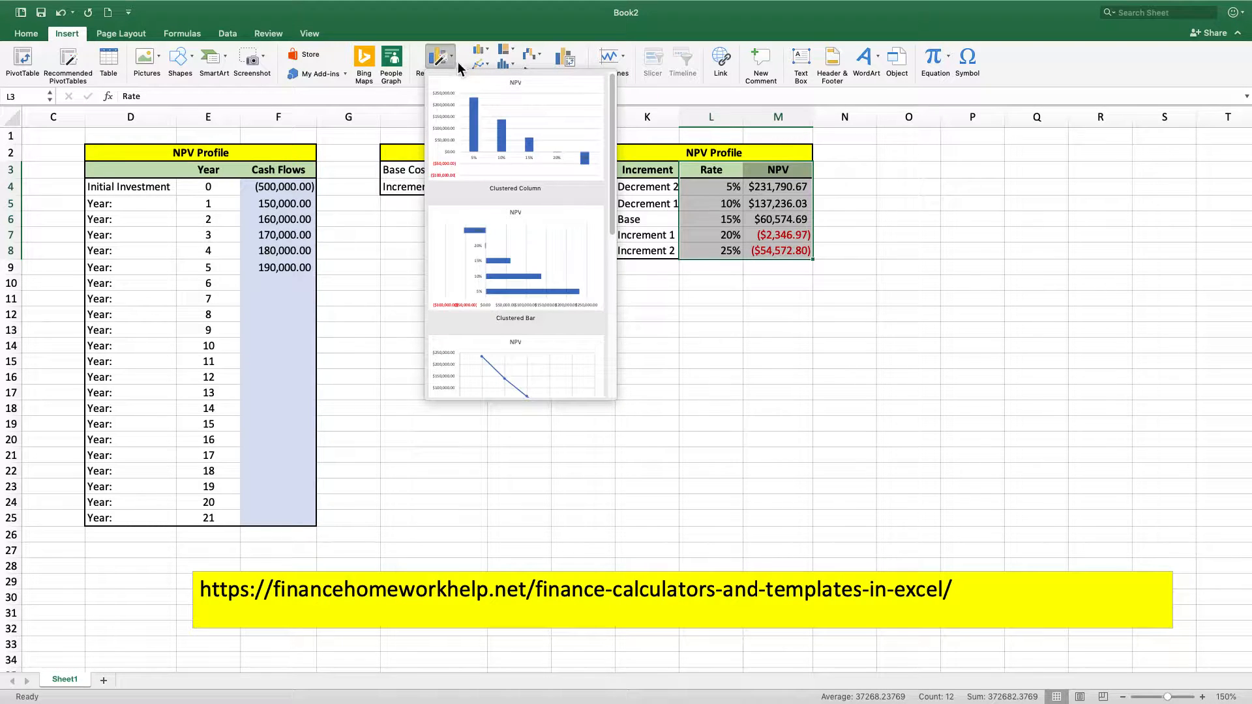
scroll(505, 108, "down", 3)
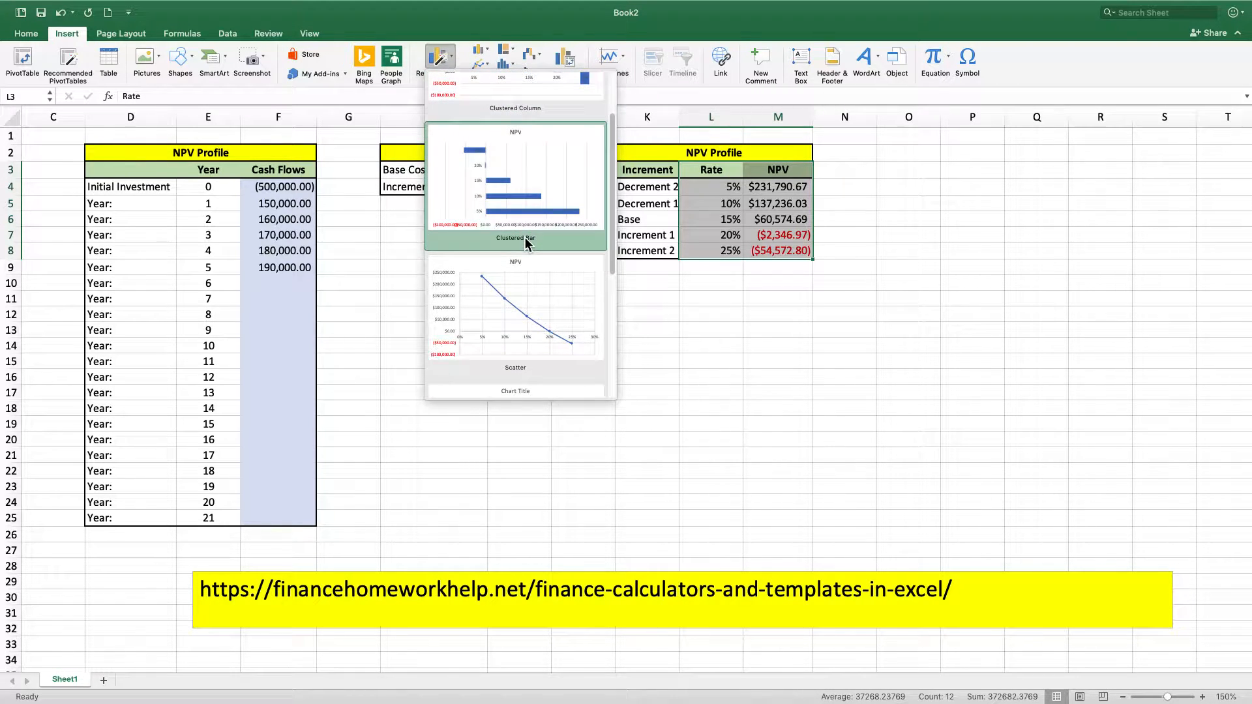
left_click(541, 298)
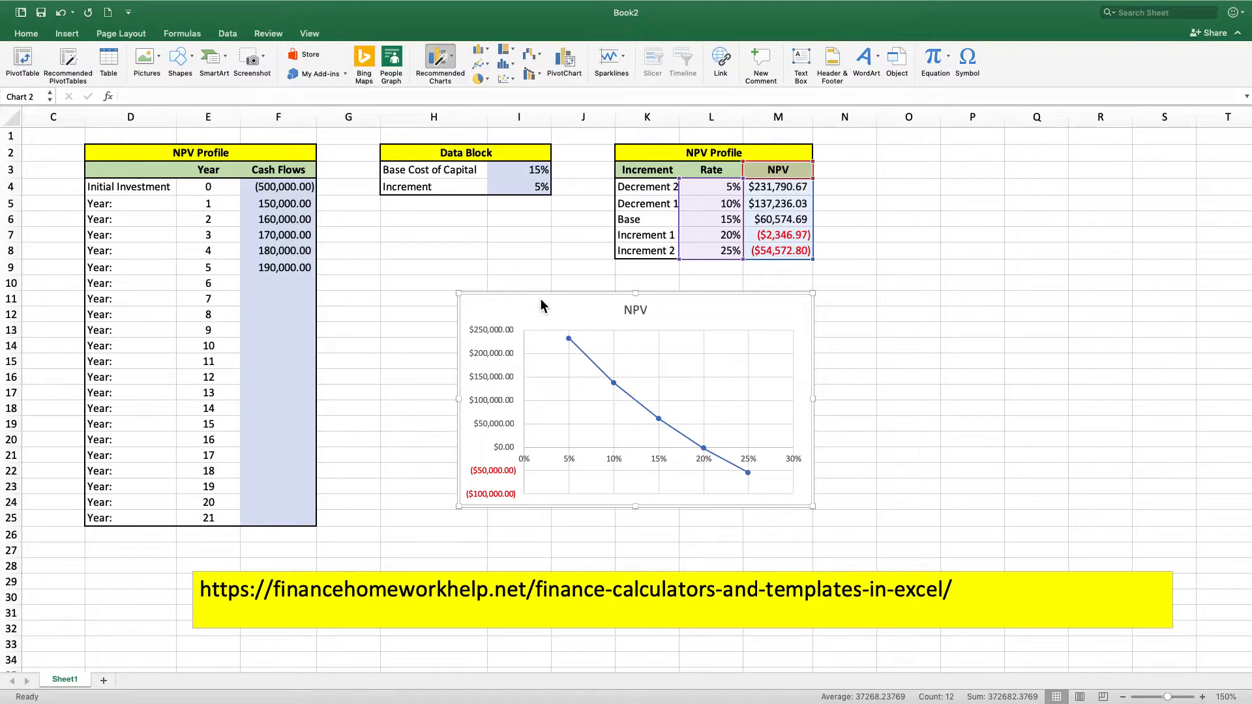
left_click_drag(599, 308, 528, 296)
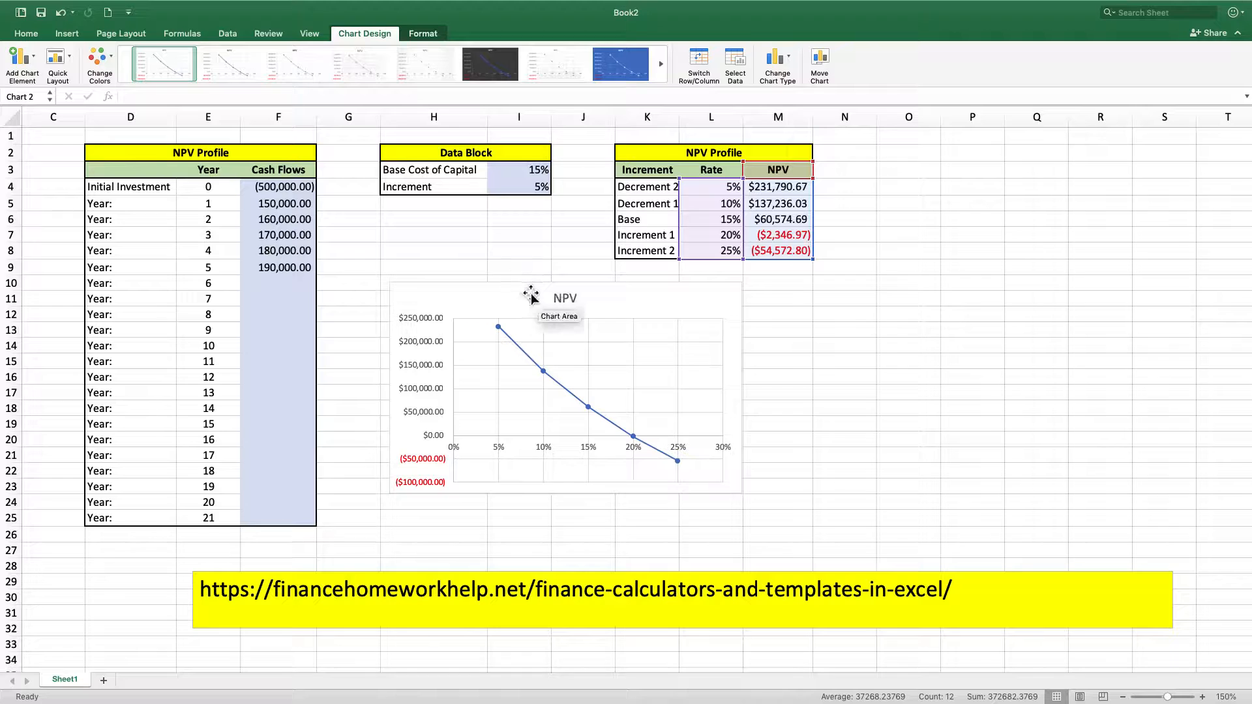
left_click(850, 411)
Change the scatter chart's title to "NPV Profile"
left_click(606, 298)
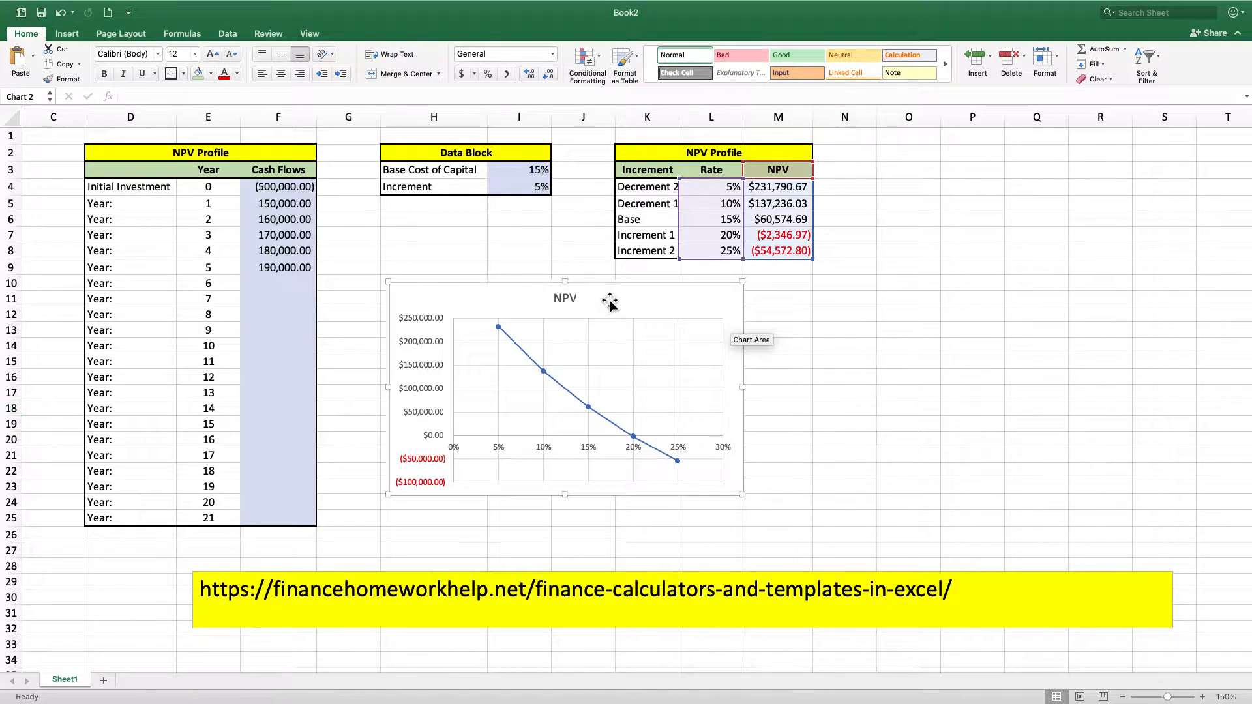
left_click(572, 300)
left_click(576, 298)
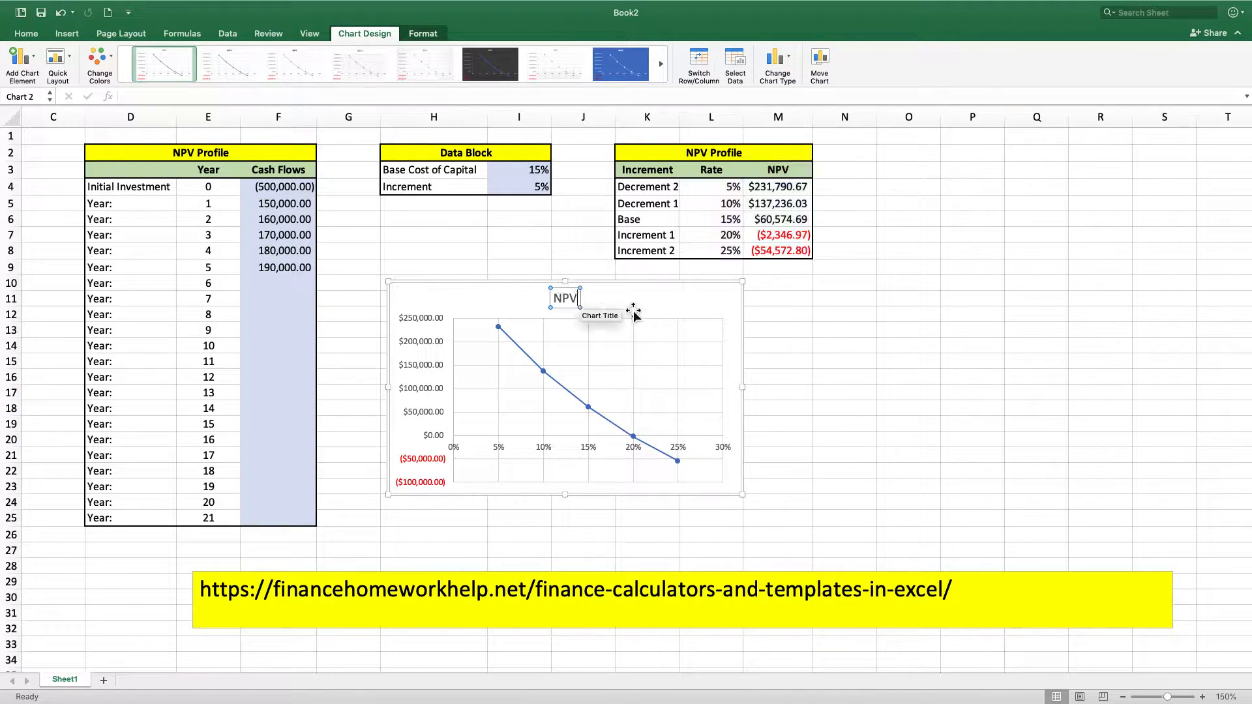
type("Profile")
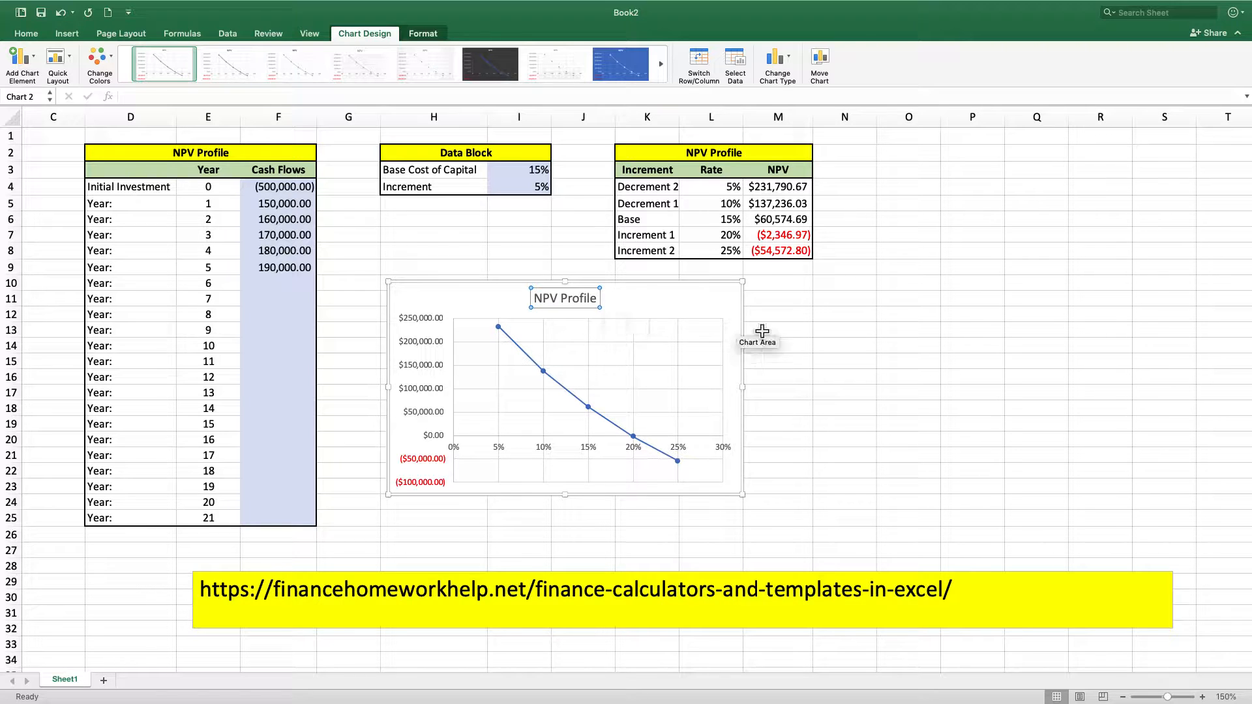
left_click(894, 335)
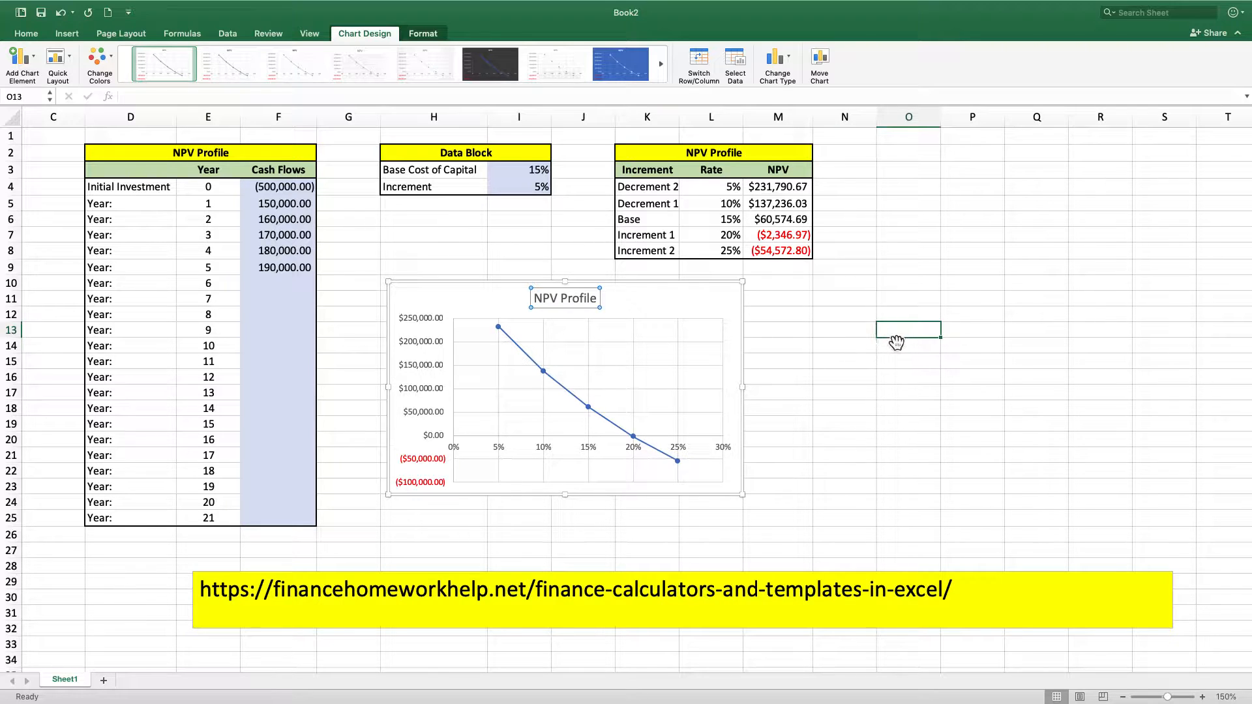
Apply the chart style with a solid blue background and white line to the NPV Profile chart
left_click(727, 315)
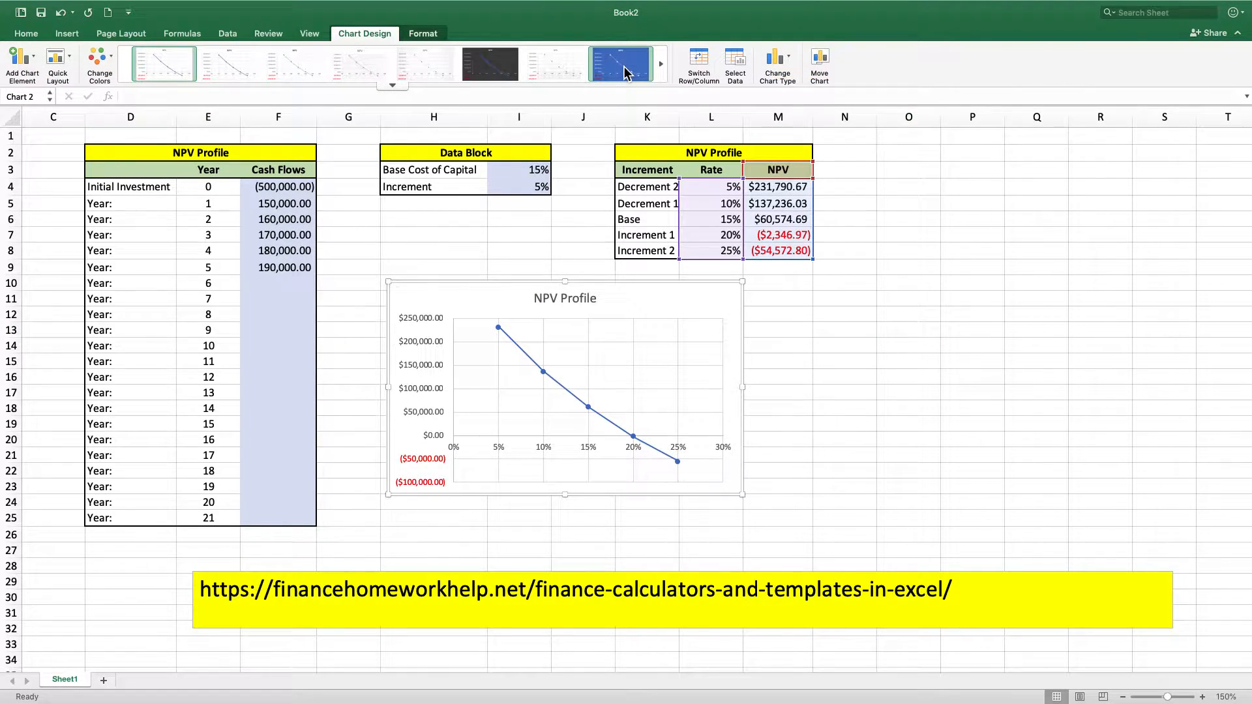
left_click(623, 72)
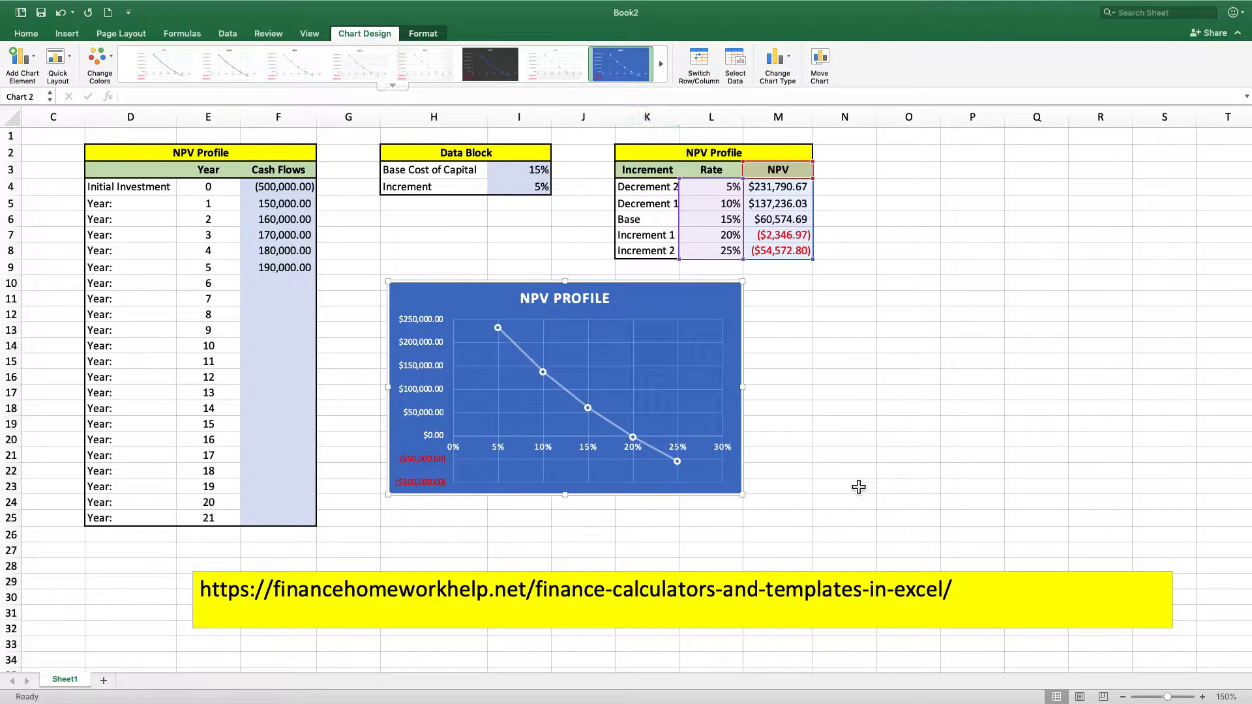
left_click(883, 390)
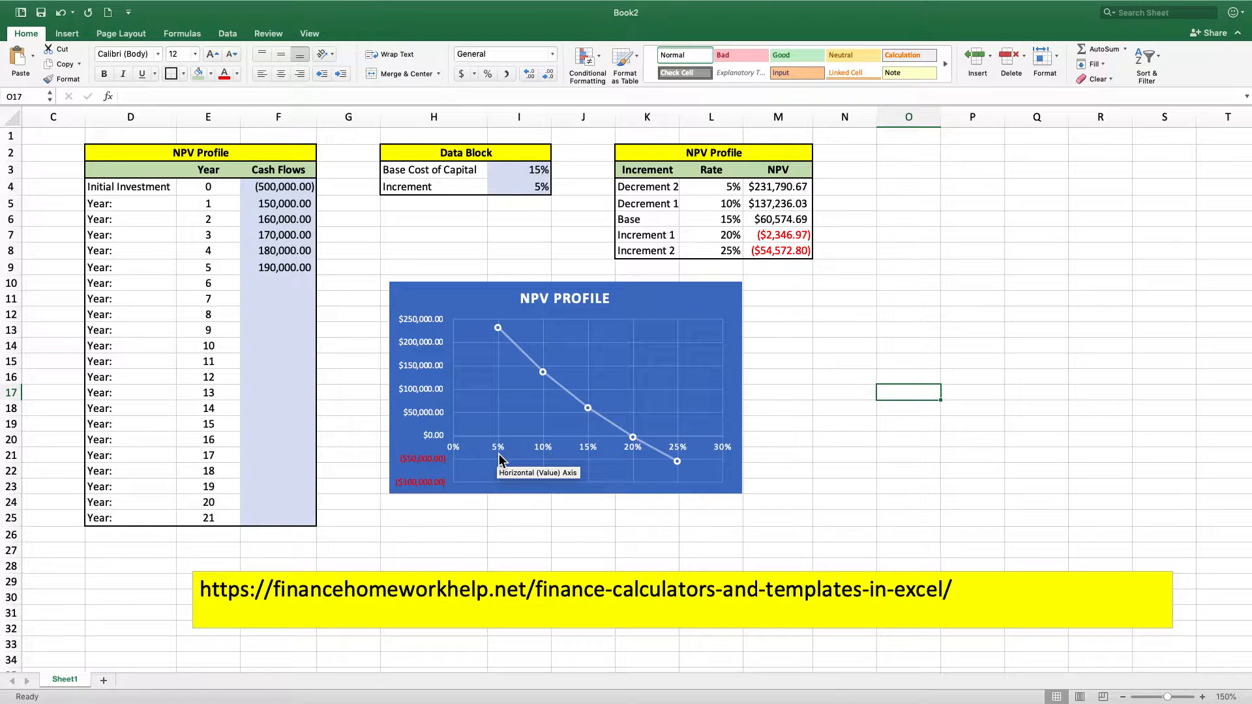
mouse_move(495, 335)
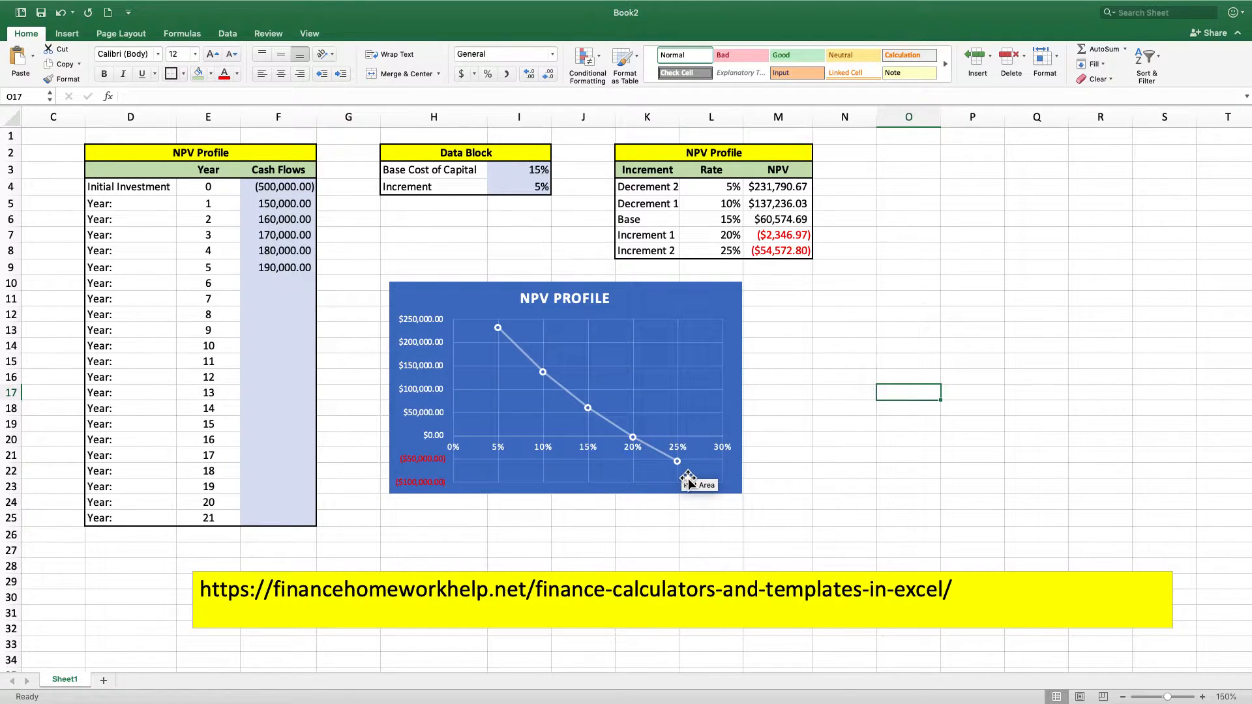
left_click(846, 368)
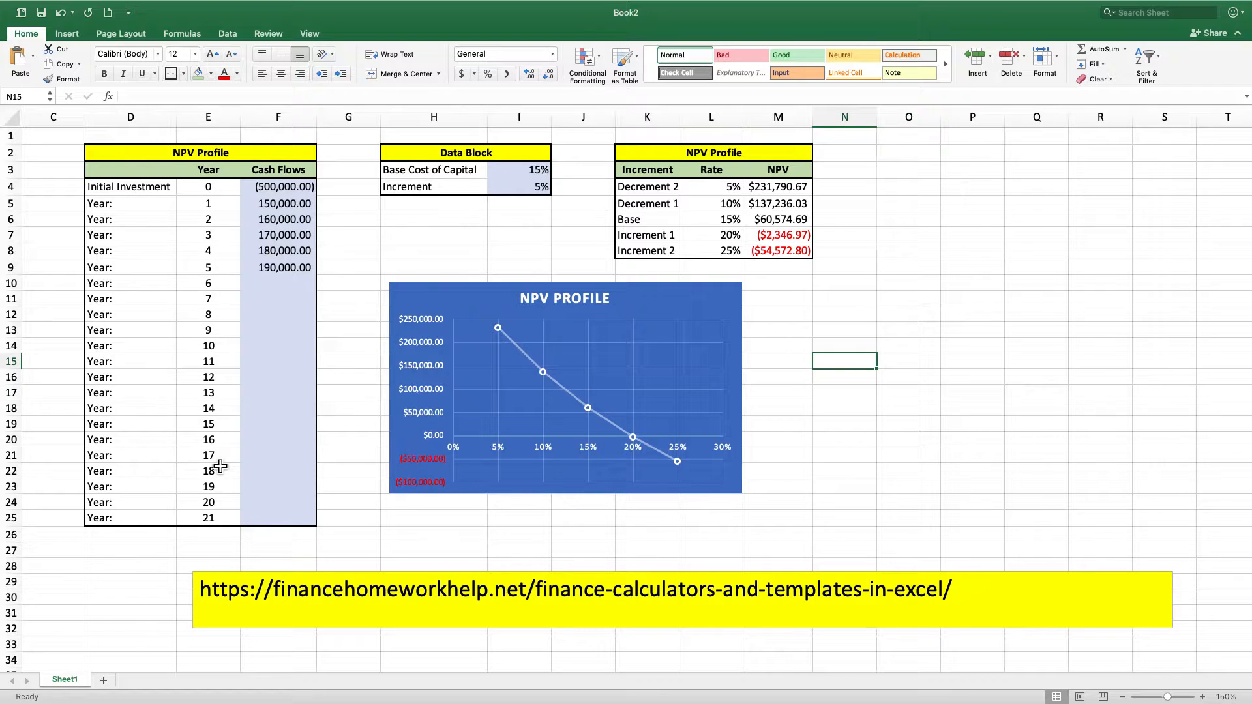